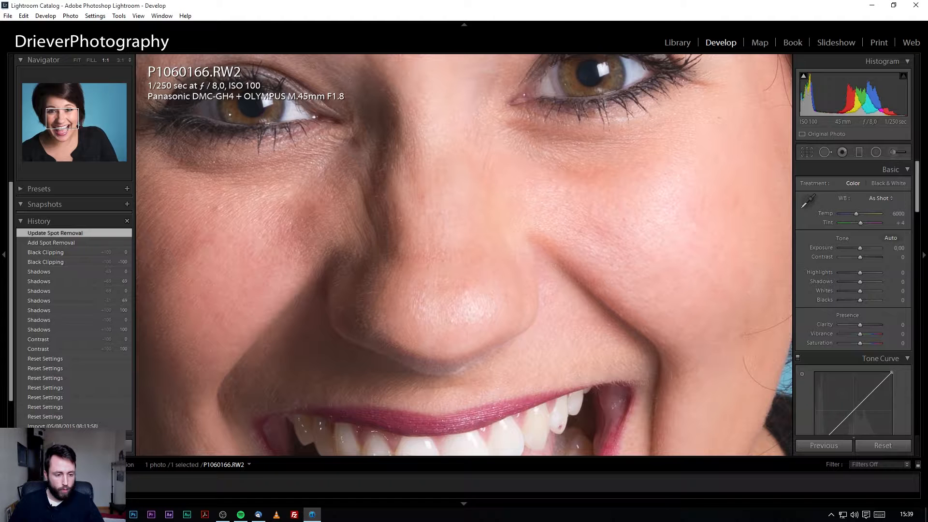
# Fit the whole portrait in Lightroom's Navigator, then bring up the same portrait in Capture One.
pyautogui.click(92, 60)
pyautogui.click(79, 60)
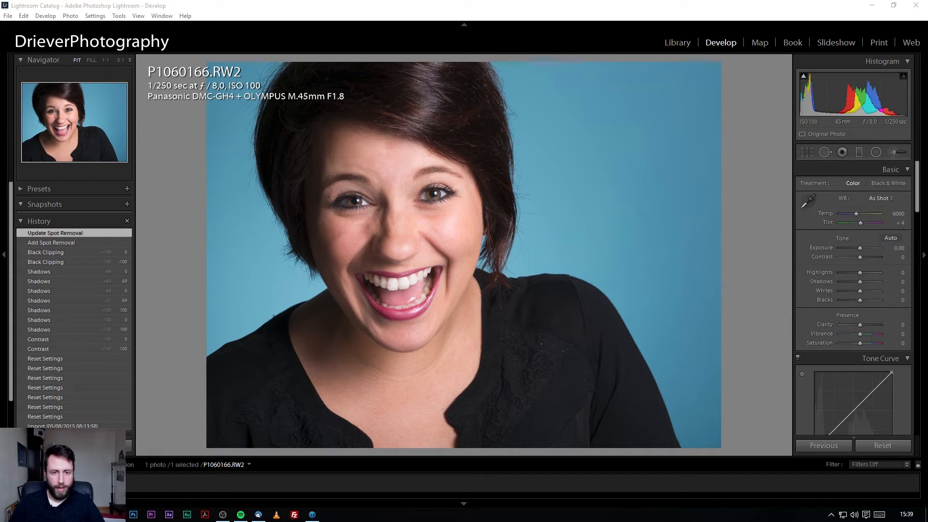
pyautogui.click(312, 514)
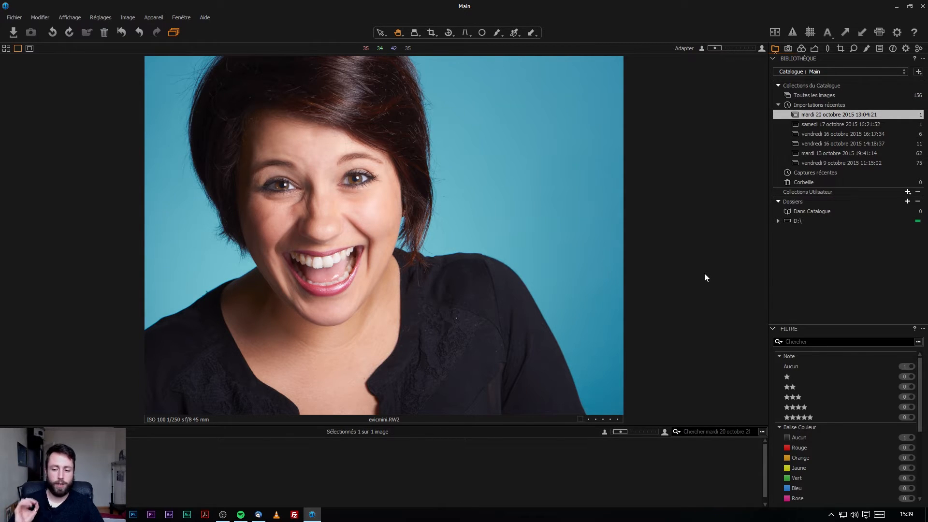
pyautogui.click(59, 18)
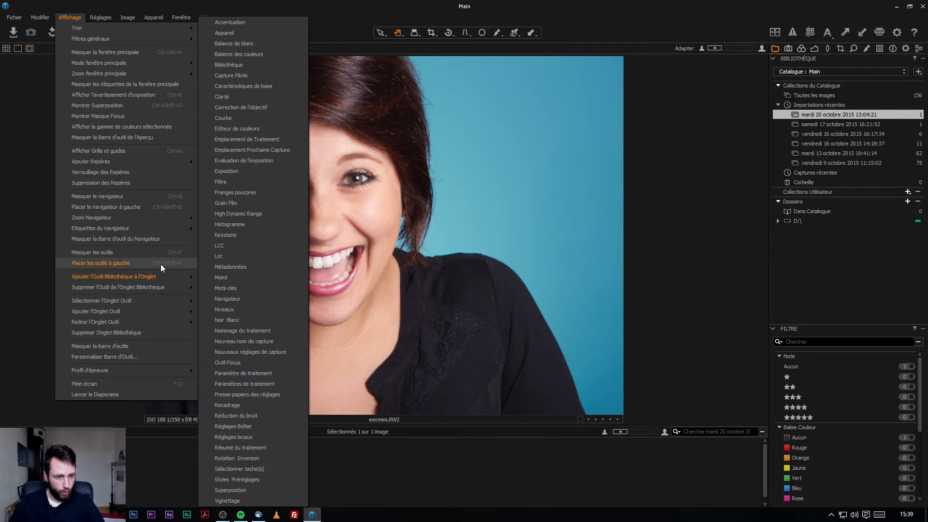
pyautogui.click(161, 265)
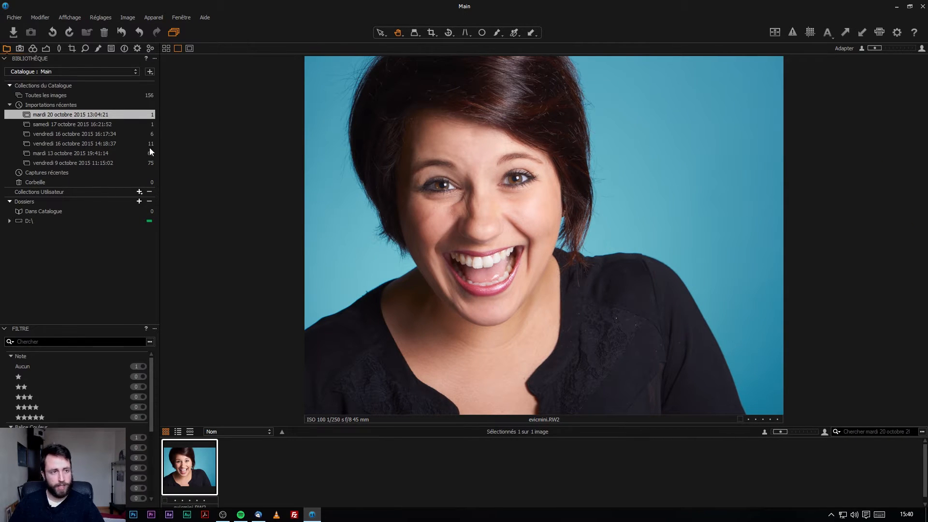
pyautogui.click(66, 16)
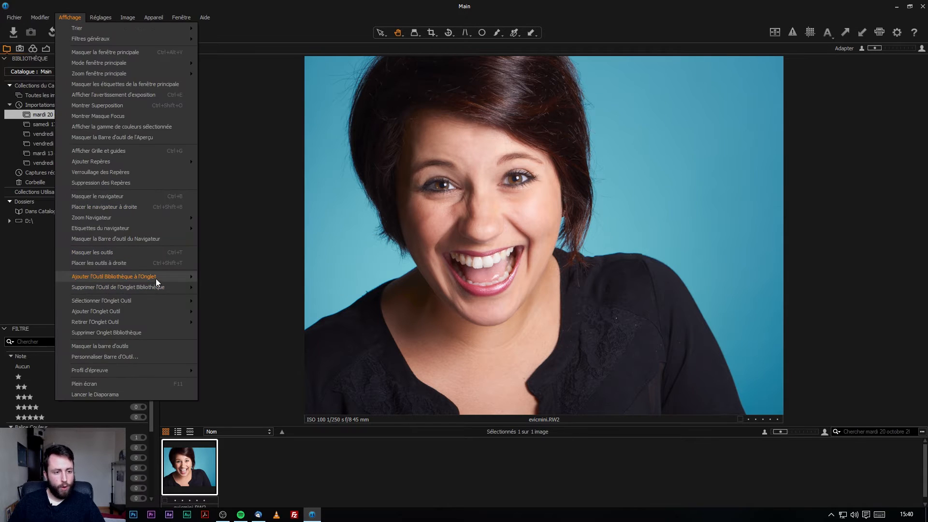
pyautogui.moveTo(160, 286)
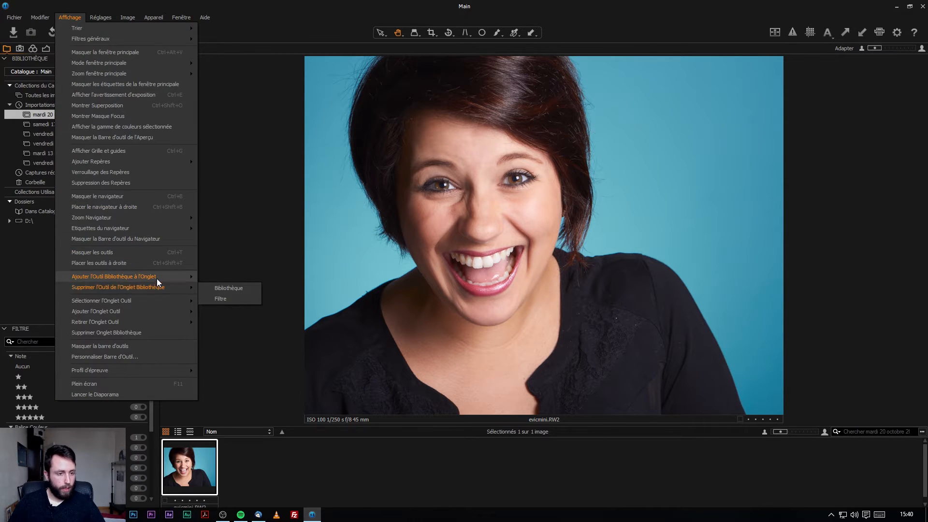
pyautogui.click(141, 260)
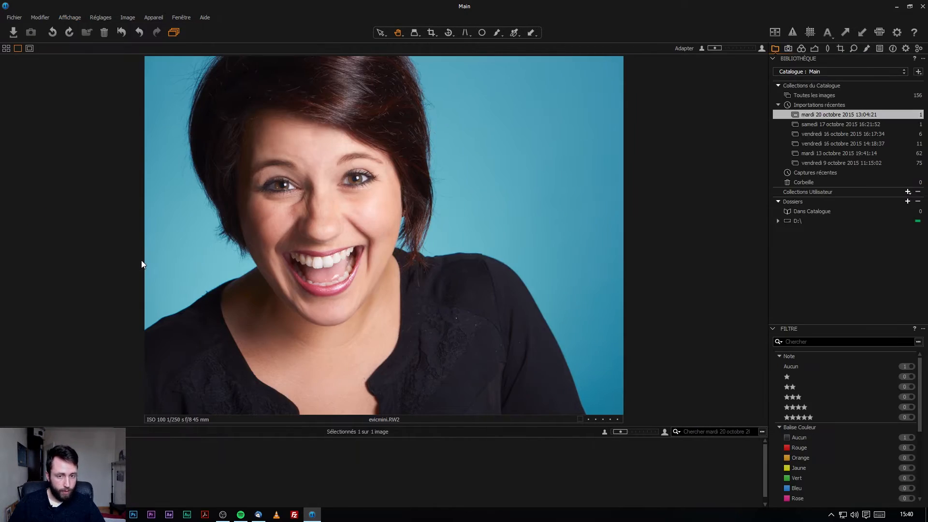
pyautogui.click(70, 17)
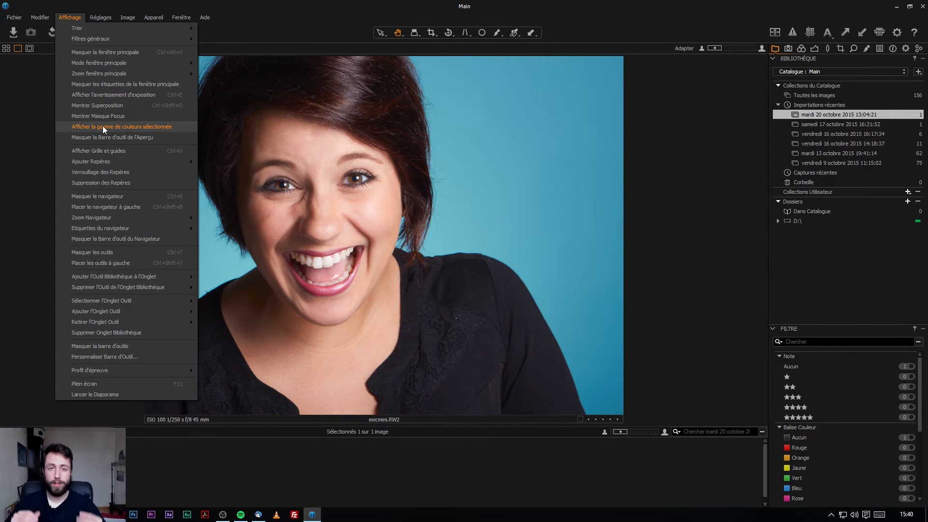
pyautogui.click(705, 182)
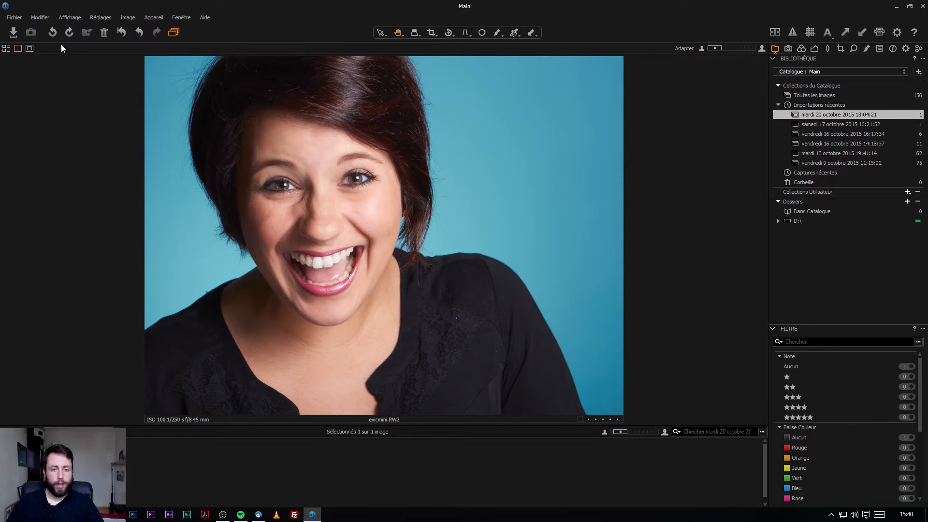
pyautogui.click(50, 17)
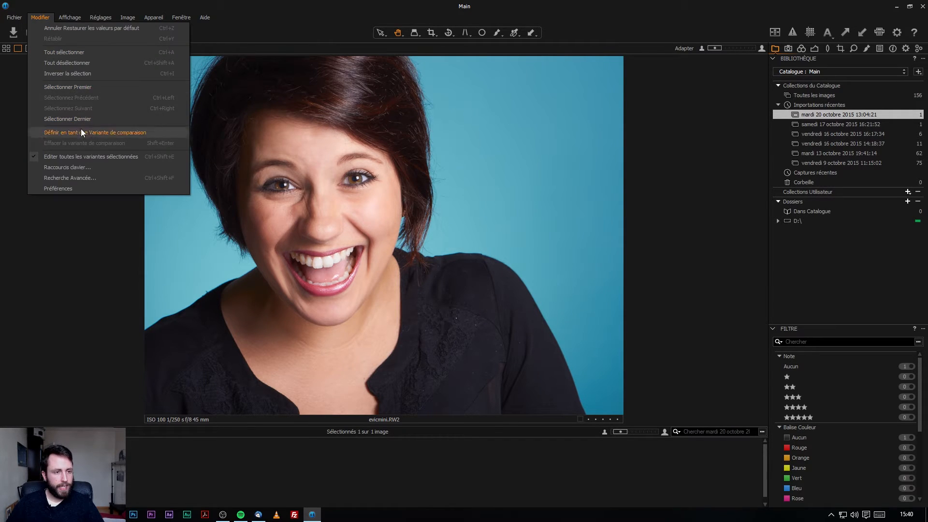
pyautogui.click(106, 169)
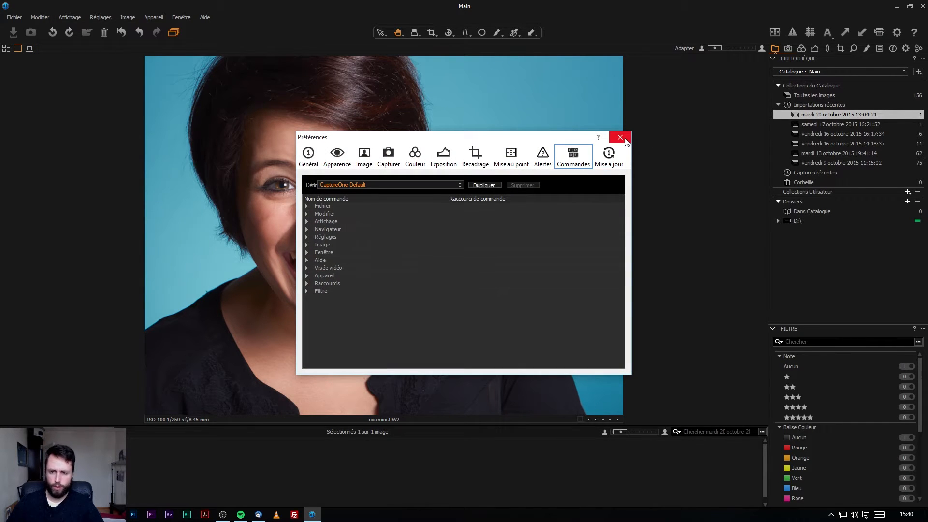
pyautogui.click(621, 138)
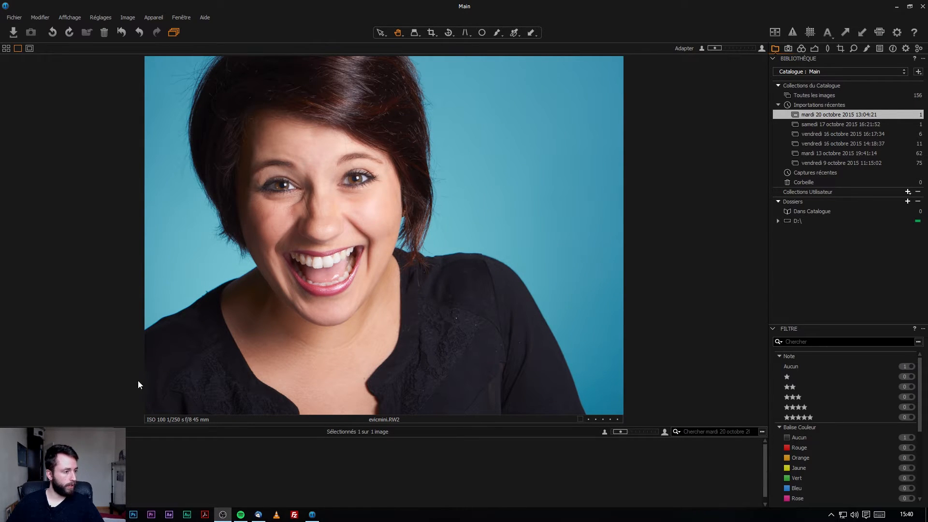
pyautogui.click(717, 252)
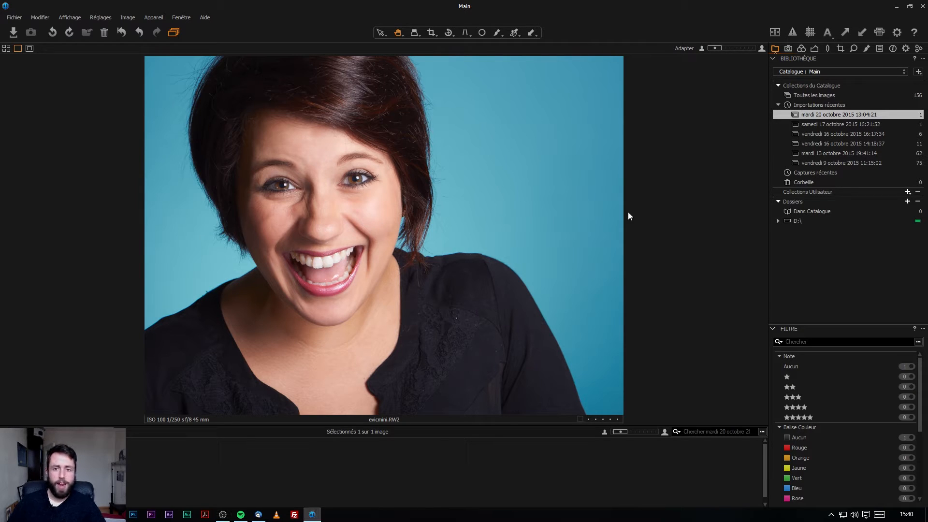
# Browse Capture One's tool tabs from Capture through Colour, Lens, Detail and Local Adjustments to Metadata.
pyautogui.click(785, 51)
pyautogui.click(801, 50)
pyautogui.click(816, 50)
pyautogui.click(828, 50)
pyautogui.click(841, 49)
pyautogui.click(854, 50)
pyautogui.click(866, 49)
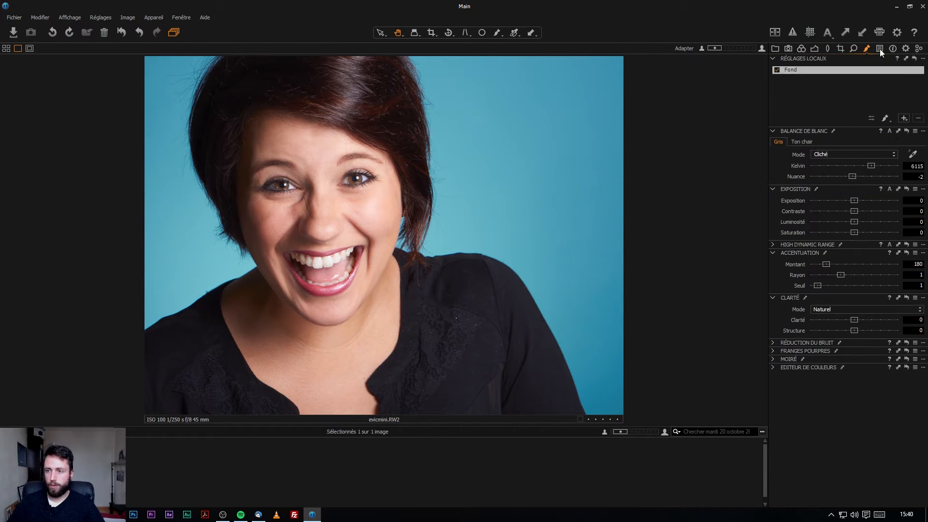
pyautogui.click(879, 50)
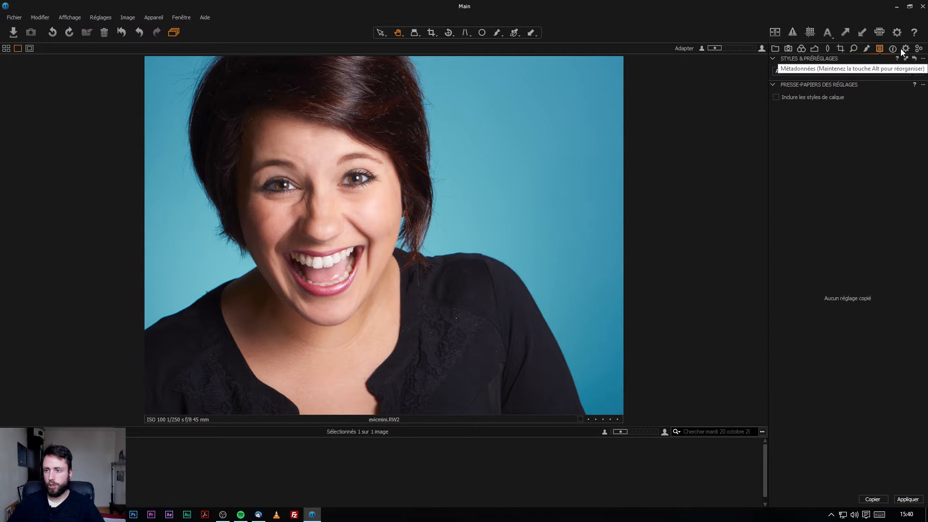
pyautogui.click(892, 49)
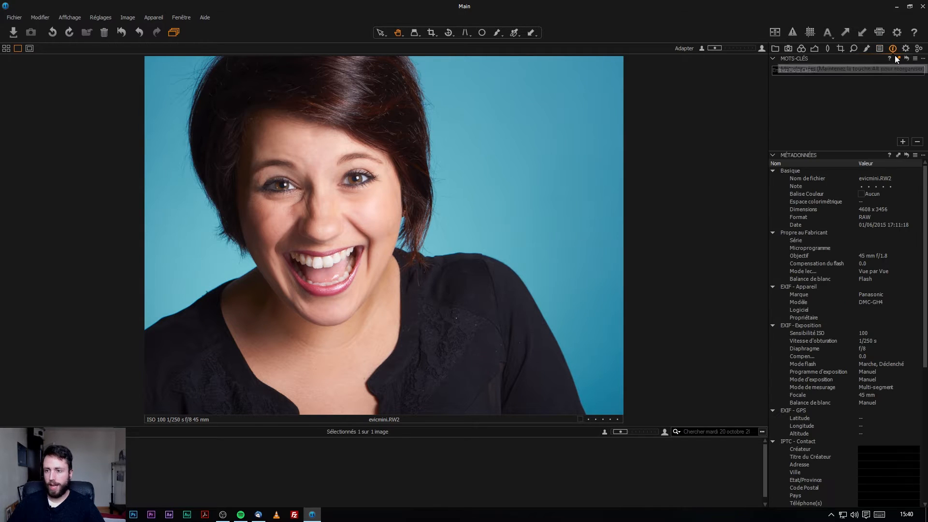
# Return to the Library tools, then step through Capture and Colour to the Exposure tools.
pyautogui.click(789, 48)
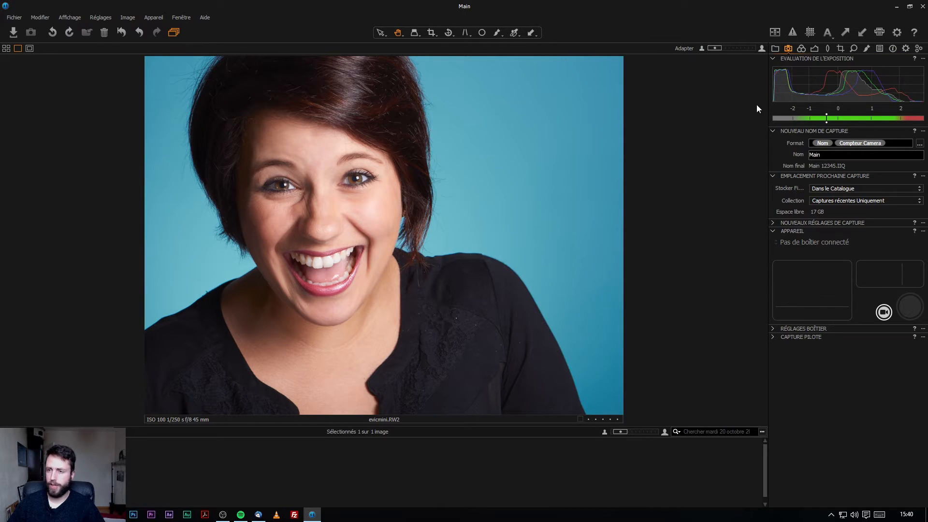
pyautogui.click(775, 49)
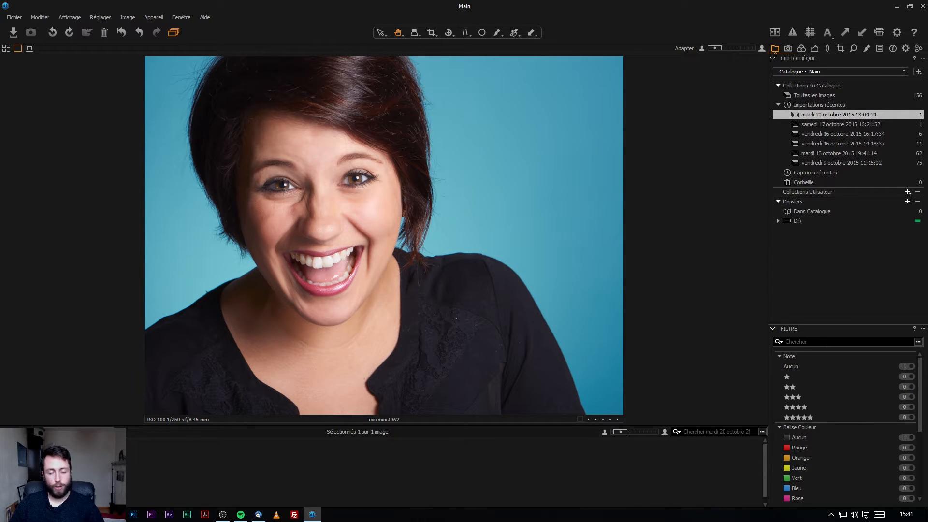
pyautogui.click(788, 48)
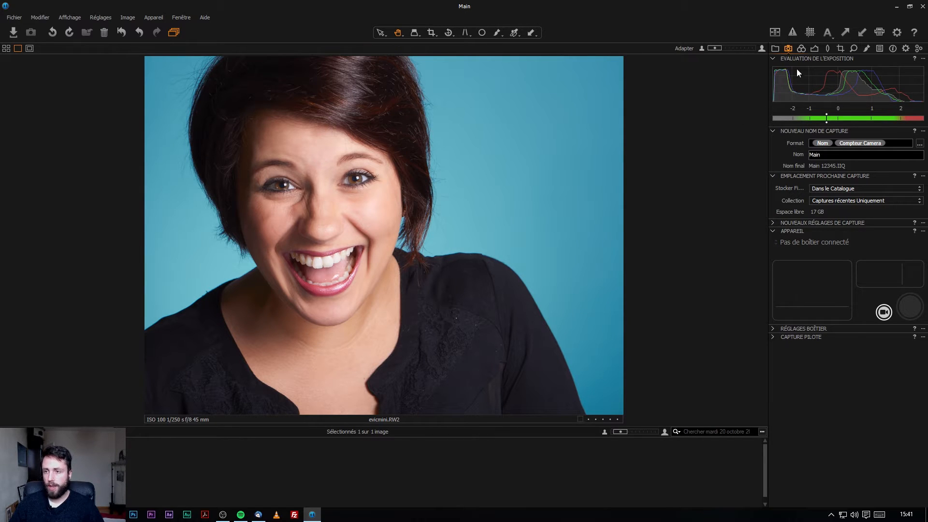
pyautogui.click(803, 48)
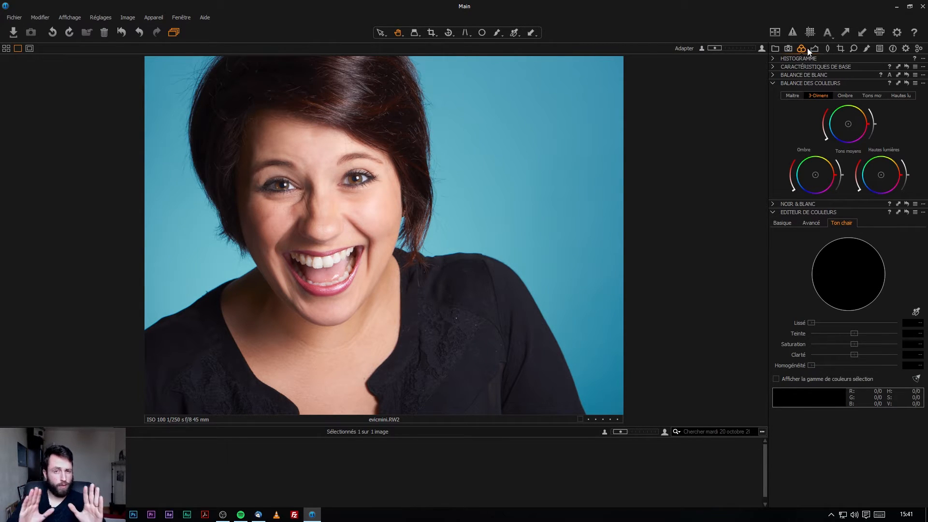
pyautogui.click(814, 49)
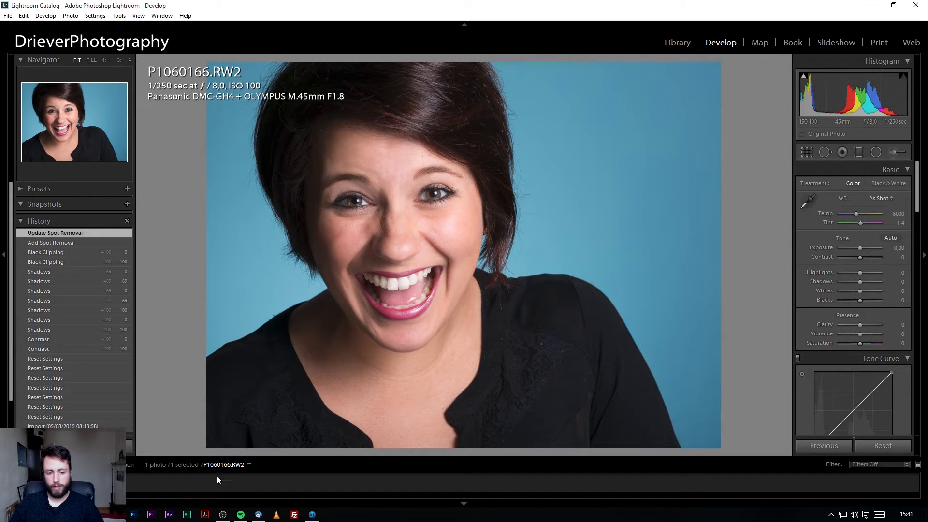
# Switch from Lightroom's Develop view to the portrait in Capture One.
pyautogui.click(312, 515)
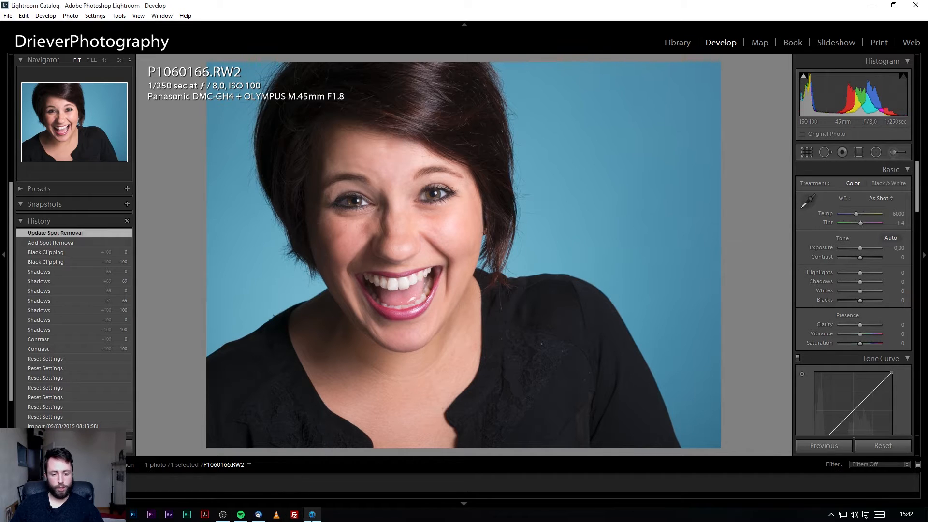
pyautogui.click(312, 515)
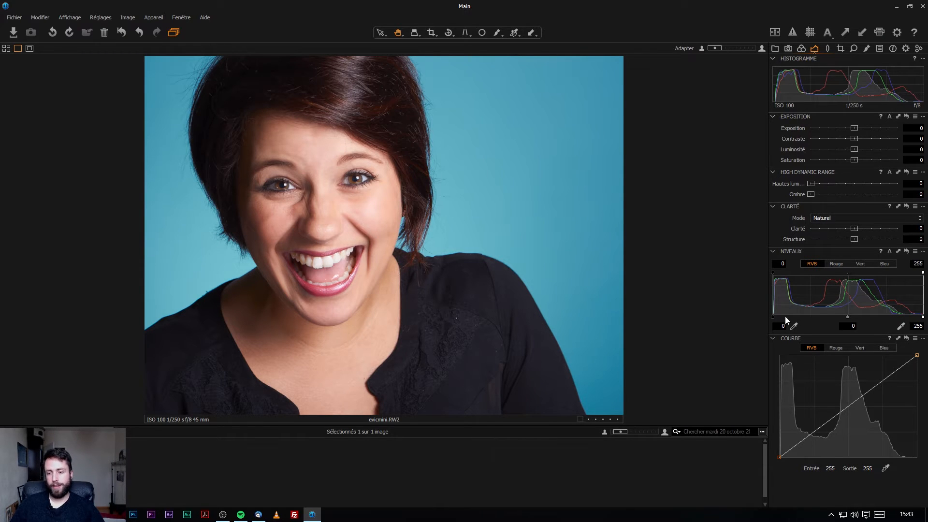
pyautogui.moveTo(773, 317)
pyautogui.mouseDown()
pyautogui.moveTo(802, 320)
pyautogui.moveTo(767, 325)
pyautogui.mouseUp()
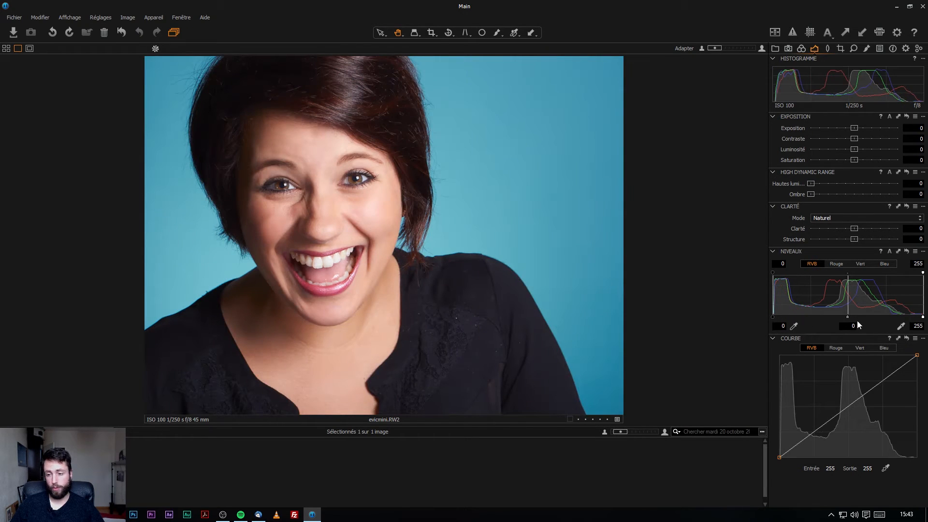
pyautogui.moveTo(922, 319)
pyautogui.mouseDown()
pyautogui.moveTo(889, 319)
pyautogui.moveTo(924, 319)
pyautogui.mouseUp()
pyautogui.moveTo(772, 272)
pyautogui.mouseDown()
pyautogui.moveTo(857, 280)
pyautogui.moveTo(758, 282)
pyautogui.mouseUp()
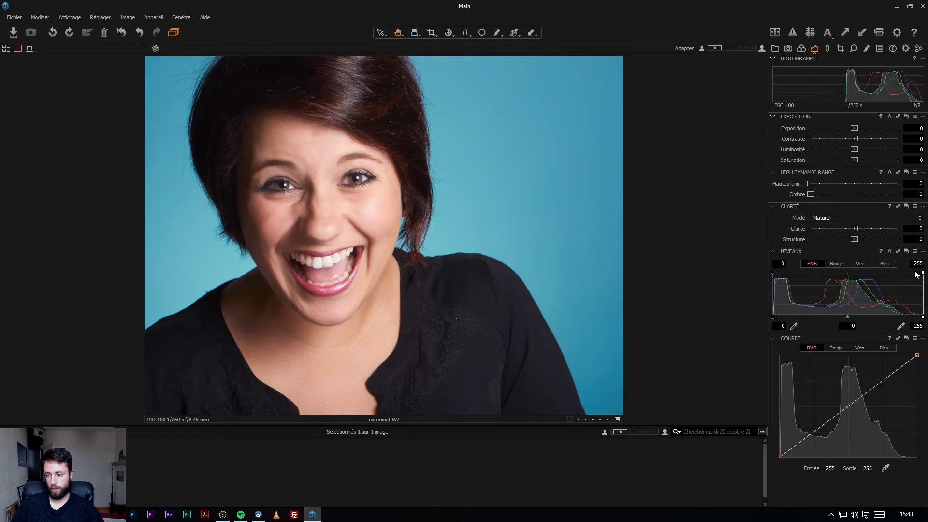
pyautogui.moveTo(924, 273)
pyautogui.mouseDown()
pyautogui.moveTo(880, 281)
pyautogui.moveTo(927, 277)
pyautogui.mouseUp()
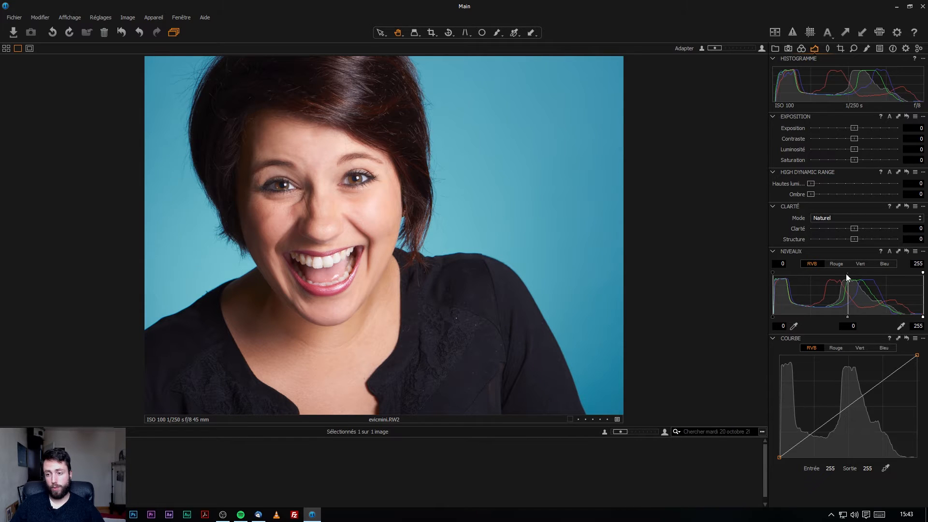
pyautogui.moveTo(847, 317)
pyautogui.mouseDown()
pyautogui.moveTo(834, 323)
pyautogui.moveTo(875, 319)
pyautogui.moveTo(850, 324)
pyautogui.mouseUp()
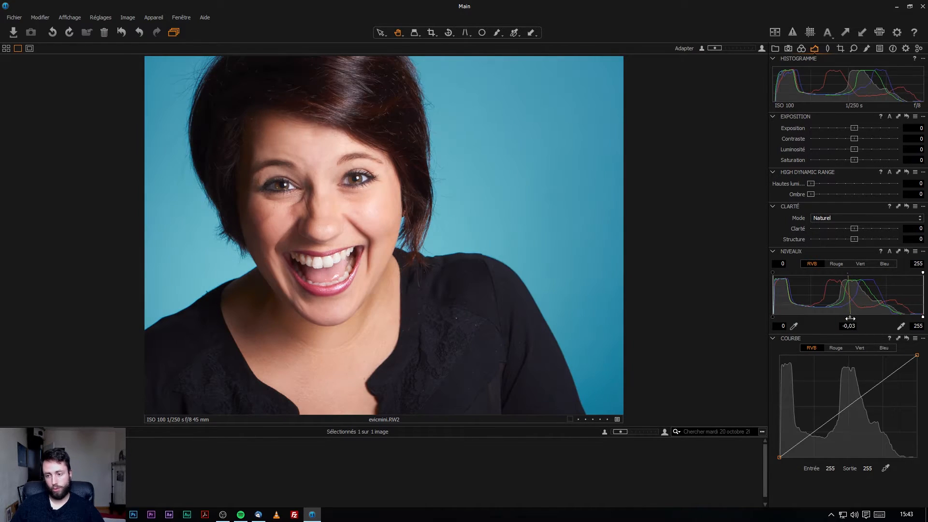
pyautogui.doubleClick(850, 319)
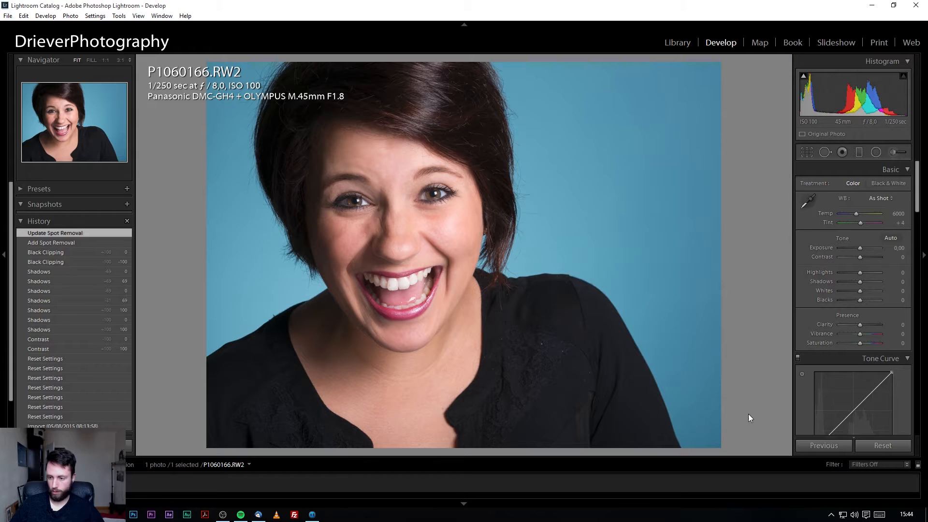
# Try region curve adjustments (Highlights -42, Darks -28), then reset Darks and Highlights to zero.
pyautogui.scroll(-5, 865, 367)
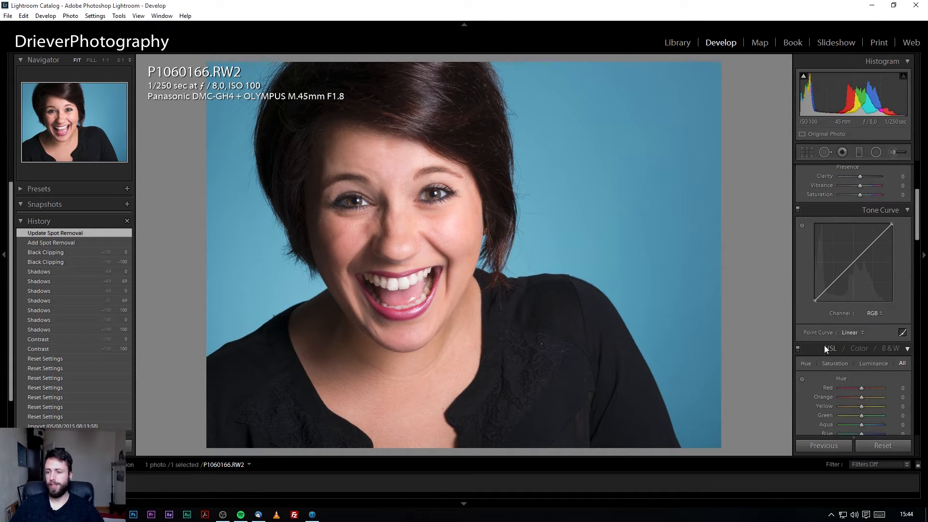
pyautogui.click(903, 332)
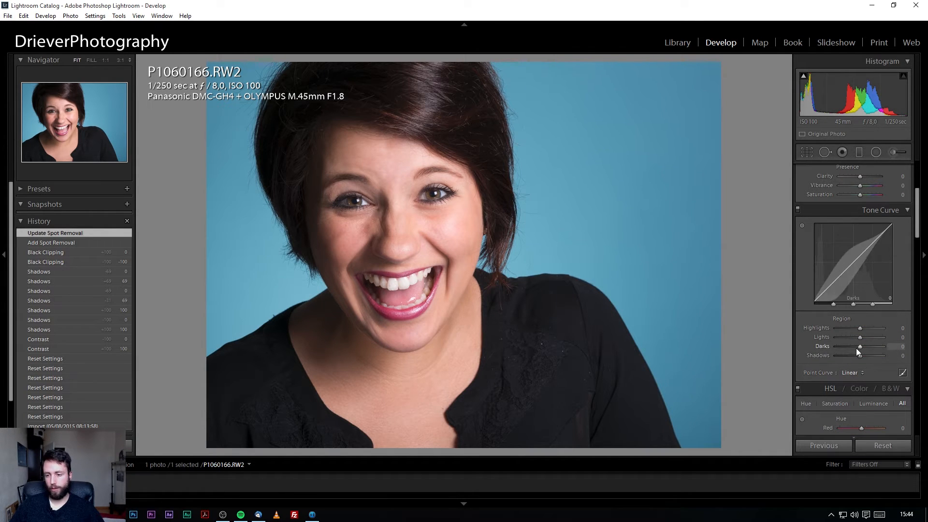
pyautogui.moveTo(858, 329)
pyautogui.mouseDown()
pyautogui.moveTo(850, 337)
pyautogui.moveTo(860, 334)
pyautogui.mouseUp()
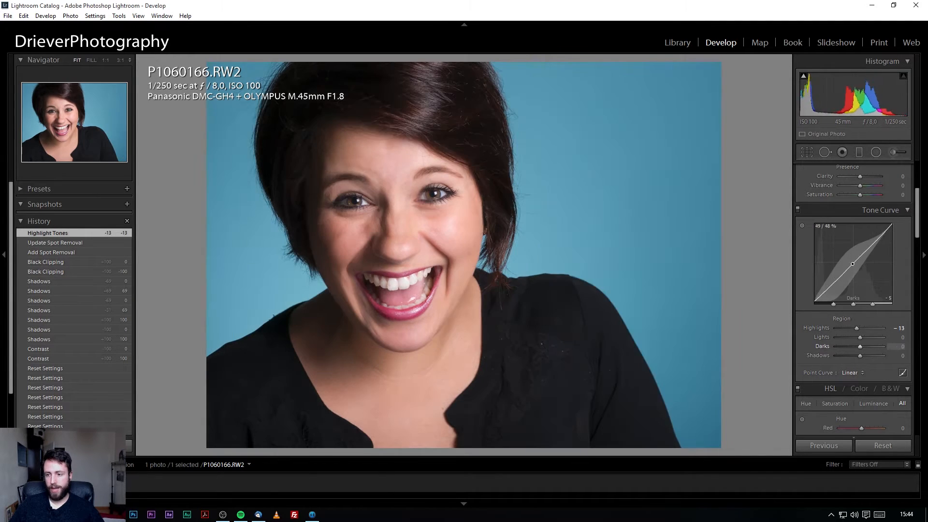
pyautogui.moveTo(853, 264); pyautogui.dragTo(853, 257)
pyautogui.moveTo(865, 347); pyautogui.dragTo(853, 354)
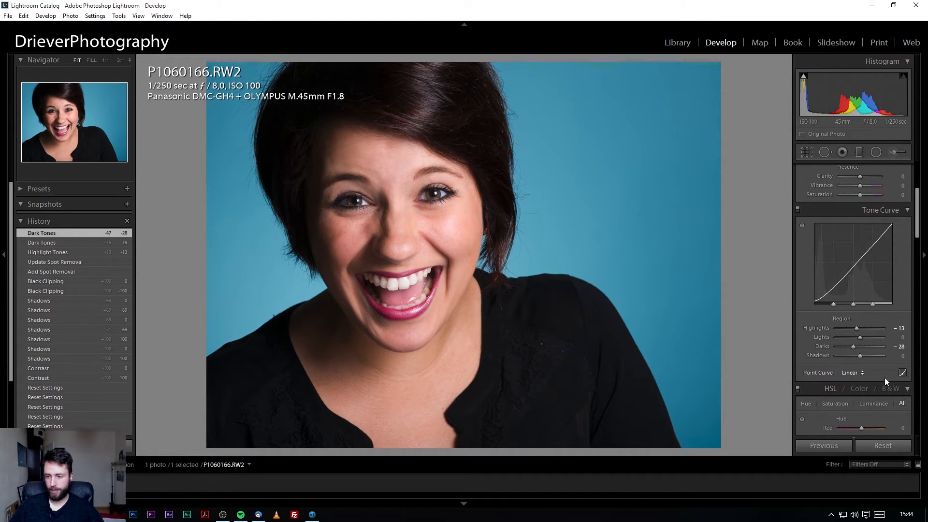
pyautogui.doubleClick(854, 347)
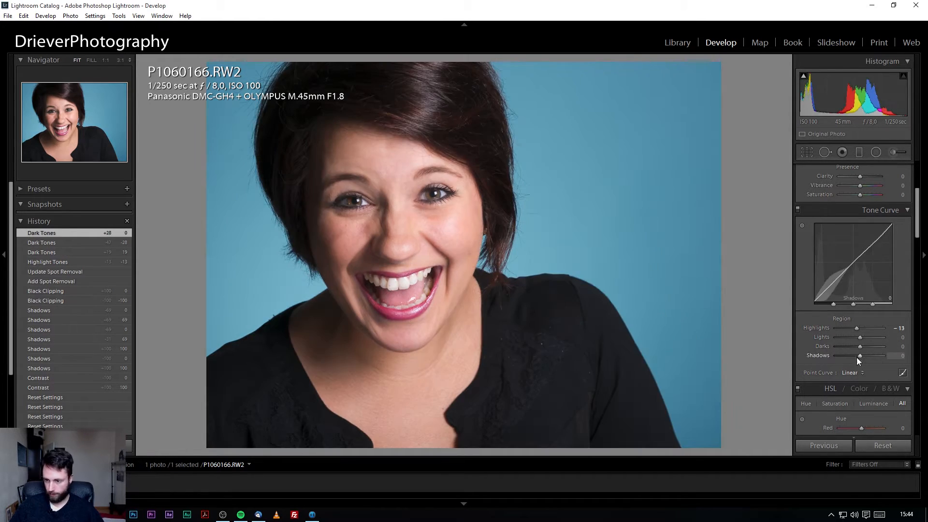
pyautogui.doubleClick(857, 327)
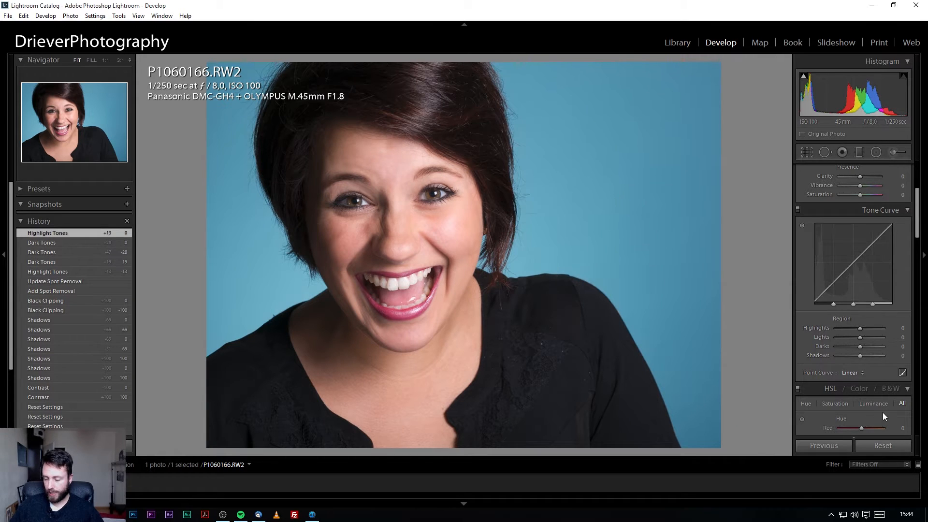
# Lift the midtones with a point curve point, then remove the points to restore a linear curve.
pyautogui.click(903, 373)
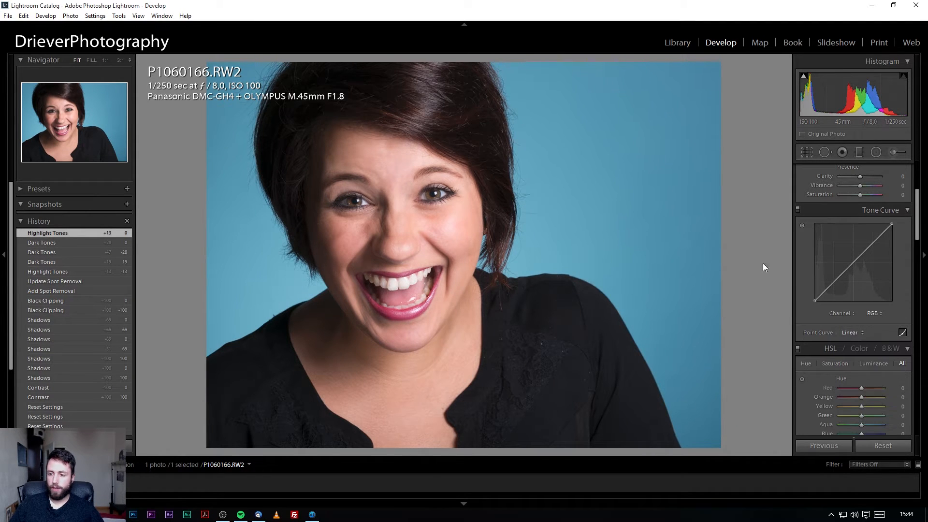
pyautogui.moveTo(847, 283); pyautogui.dragTo(861, 265)
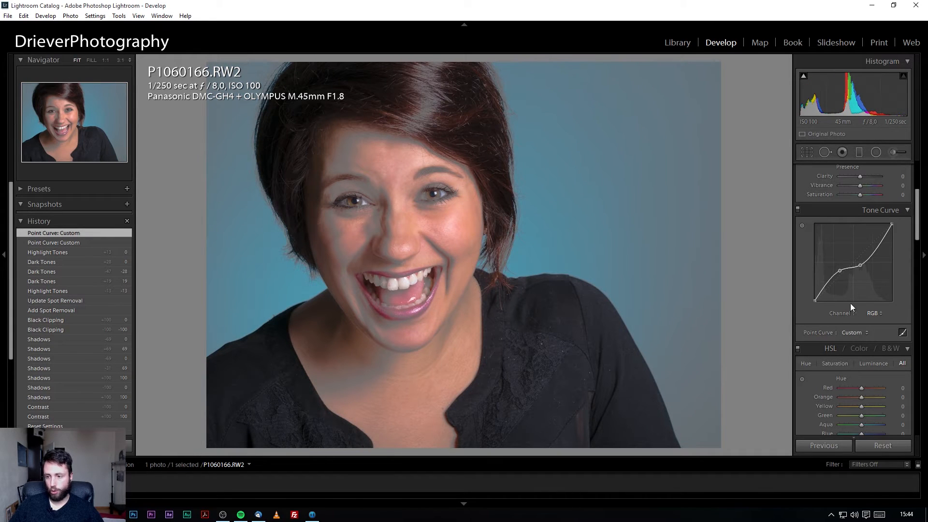
pyautogui.doubleClick(841, 271)
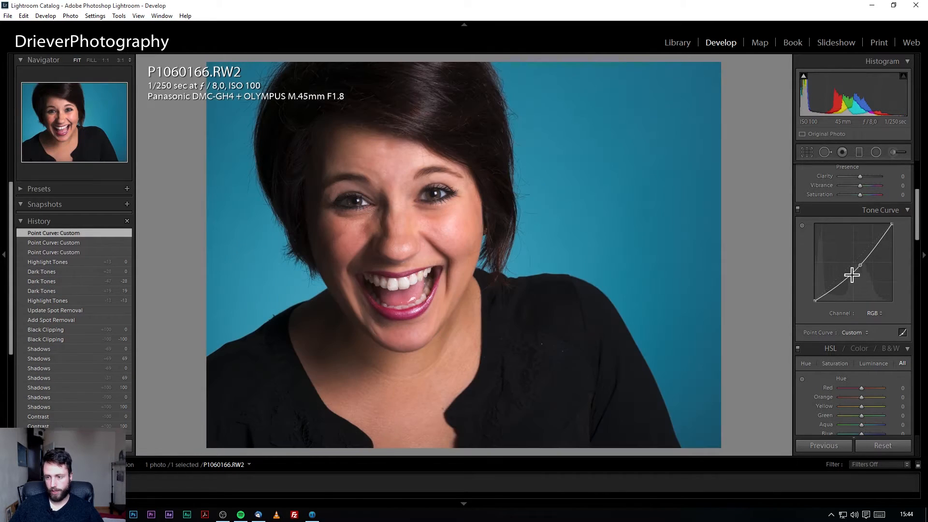
pyautogui.doubleClick(861, 265)
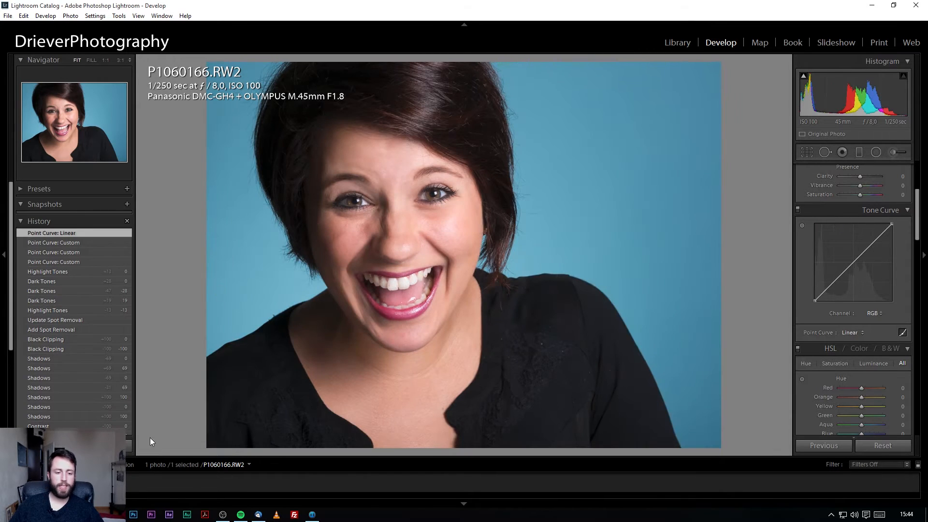
# Scroll through Lightroom's HSL sliders, then bring the portrait up in Capture One.
pyautogui.click(312, 515)
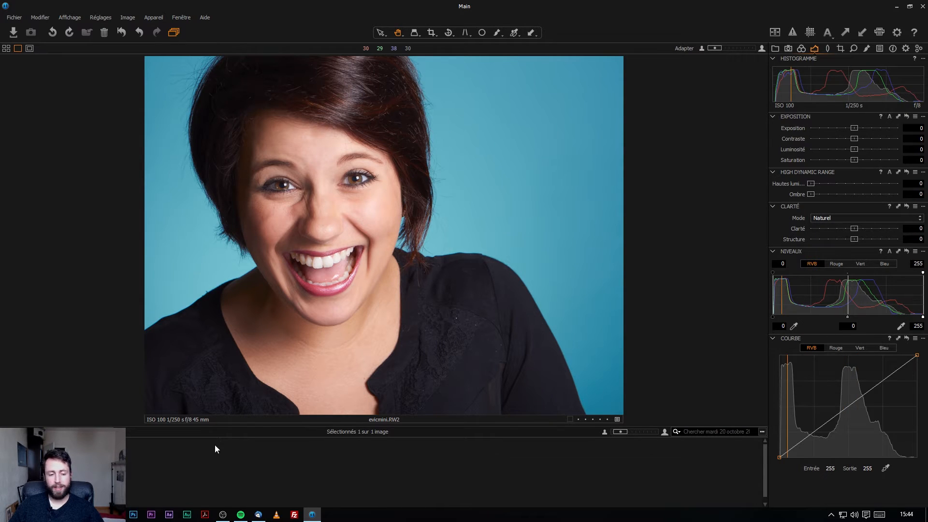
pyautogui.click(115, 515)
pyautogui.scroll(-6, 872, 306)
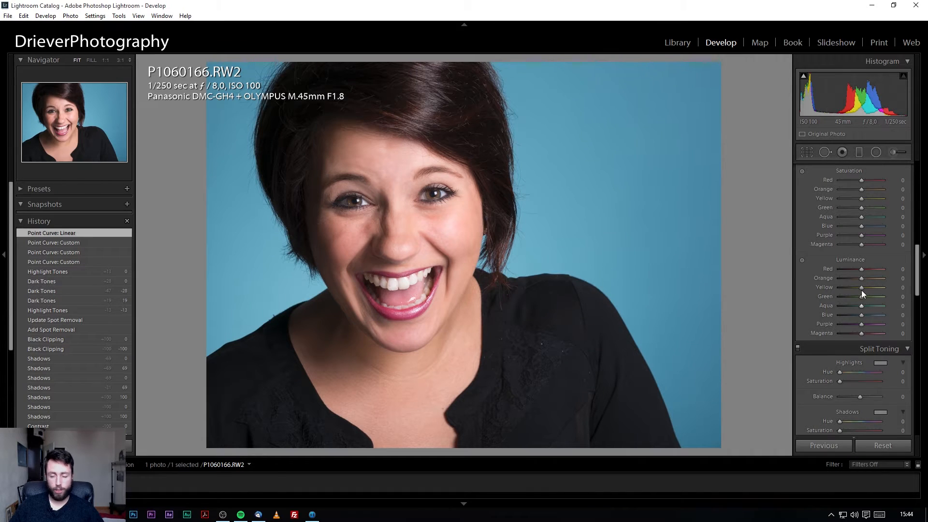
pyautogui.scroll(3, 873, 300)
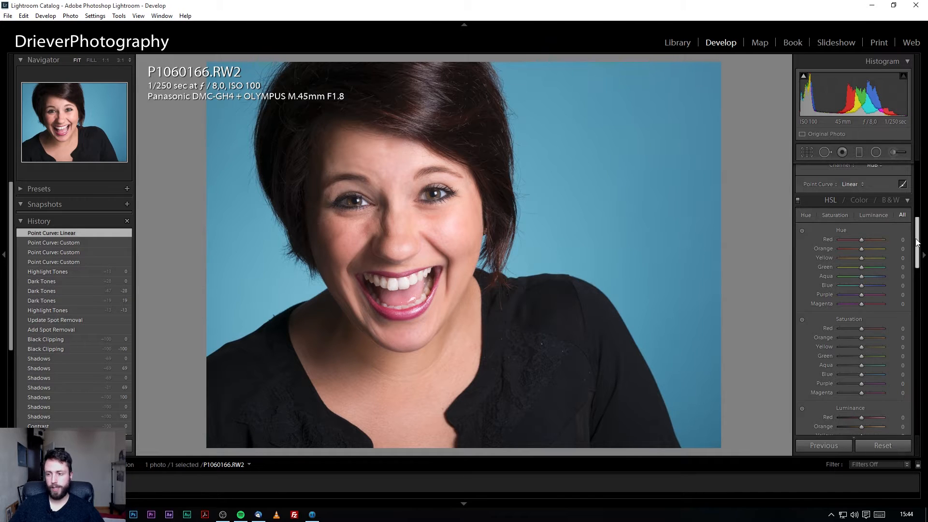
pyautogui.scroll(3, 917, 242)
pyautogui.click(313, 516)
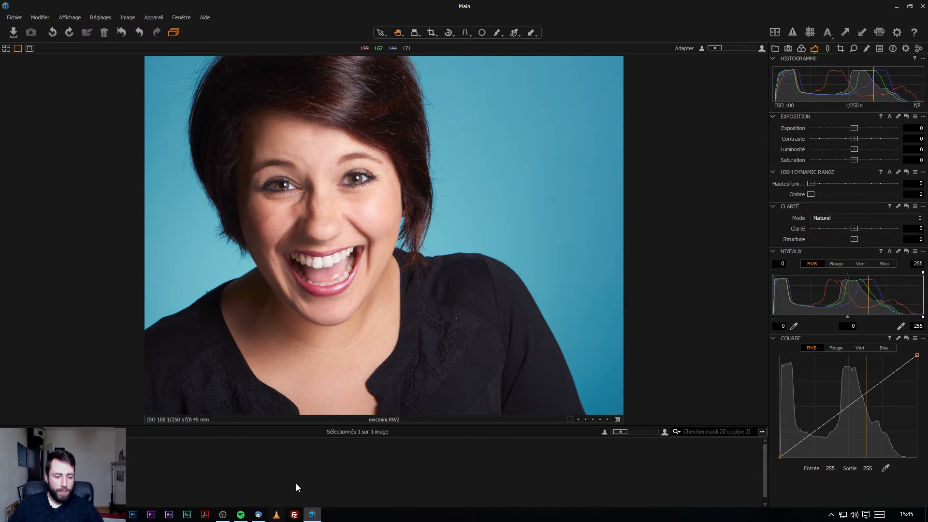
pyautogui.click(133, 515)
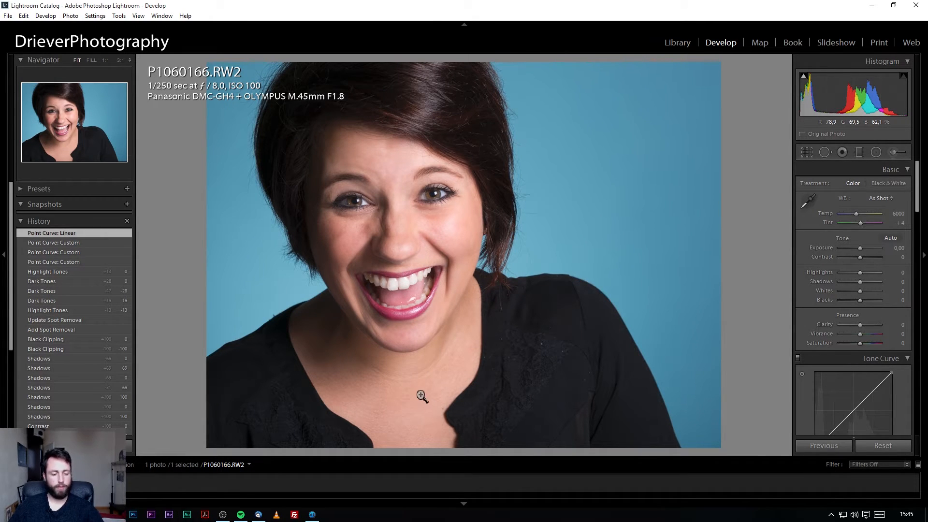
pyautogui.click(312, 515)
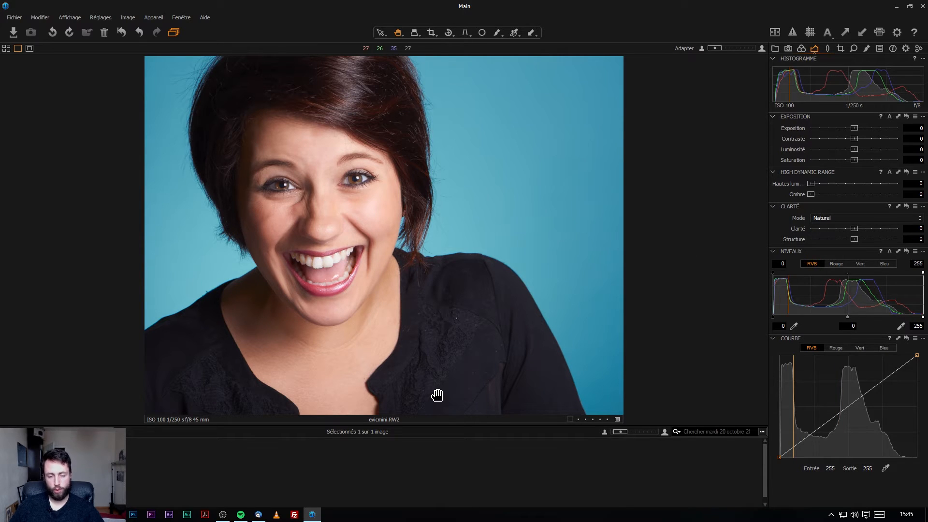
# Create a second variant of the portrait and reset variant [1] with Réinitialiser.
pyautogui.press('F8')
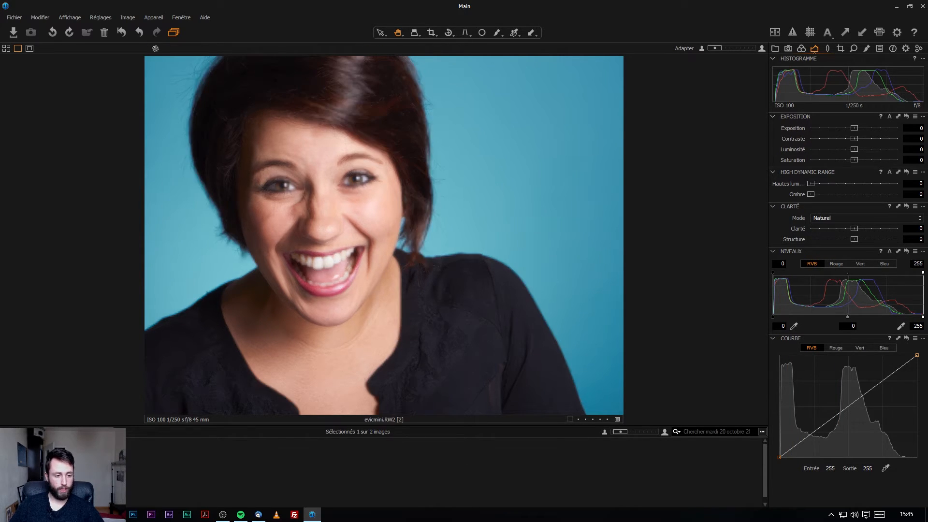
pyautogui.rightClick(38, 469)
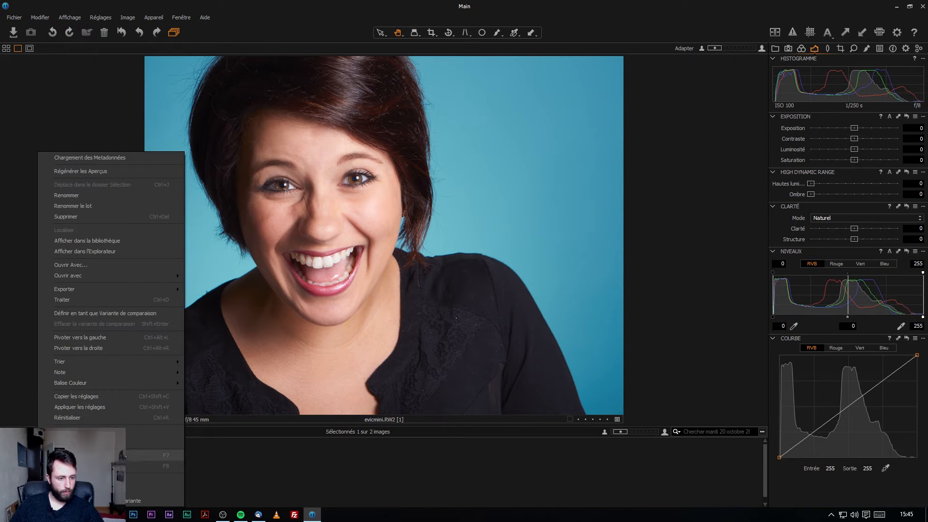
pyautogui.click(119, 416)
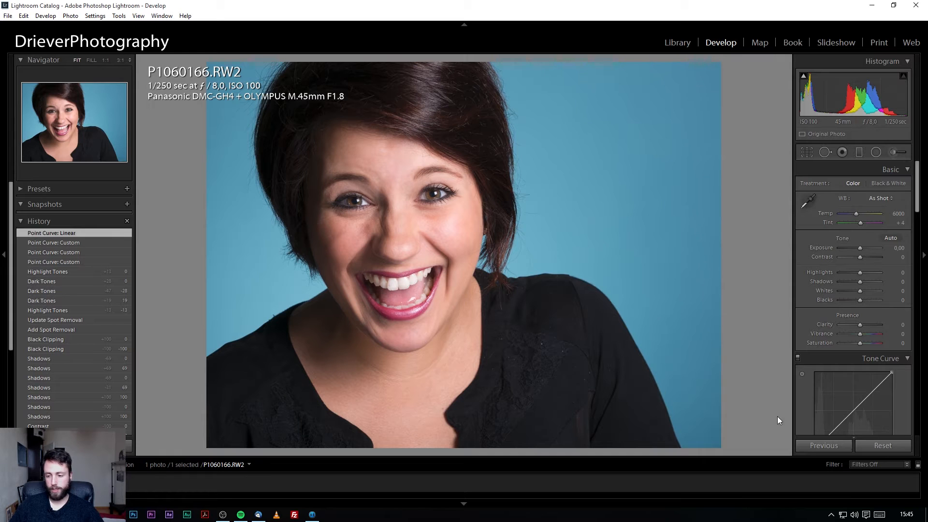
# Reset all Lightroom develop settings for the photo and return to Capture One.
pyautogui.click(877, 450)
pyautogui.click(878, 451)
pyautogui.click(877, 451)
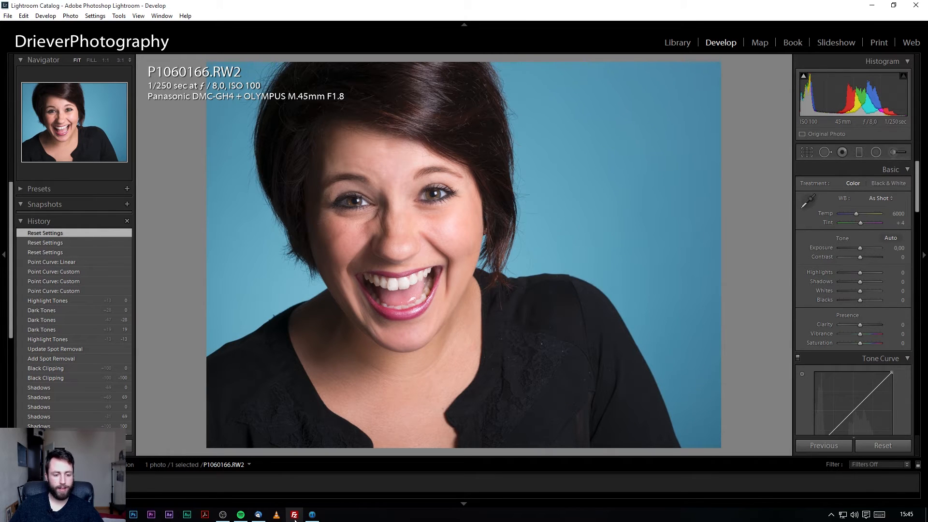
pyautogui.click(312, 515)
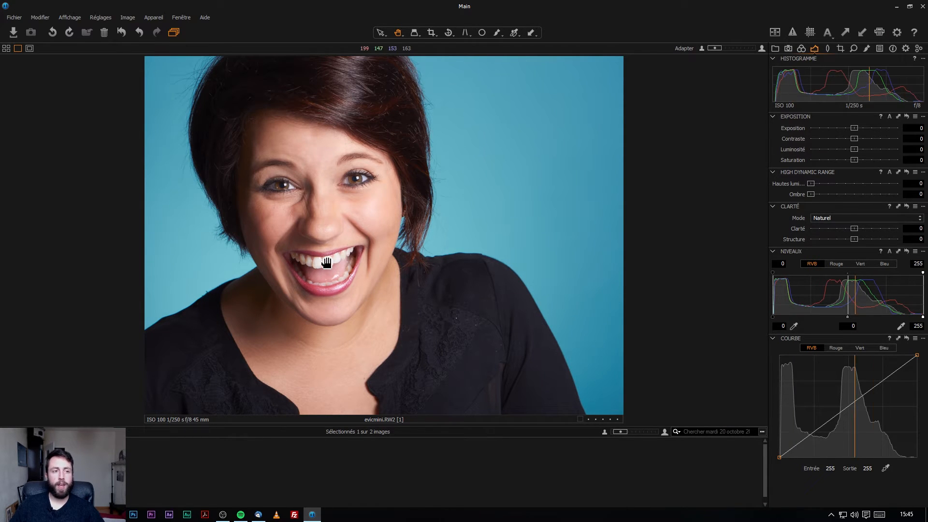
# View the portrait at 100% / 1:1 in both apps, framed on the eyes.
pyautogui.scroll(2, 313, 153)
pyautogui.scroll(1, 321, 255)
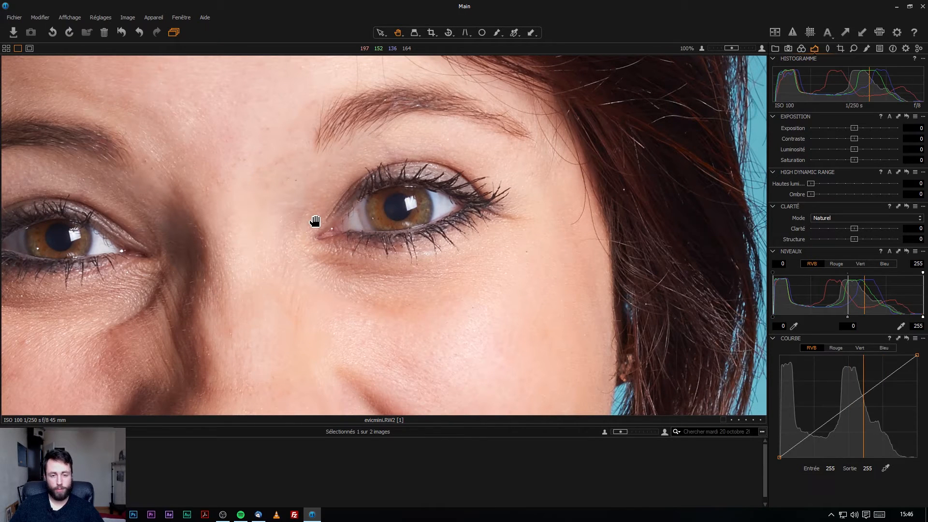
pyautogui.moveTo(271, 271); pyautogui.dragTo(356, 285)
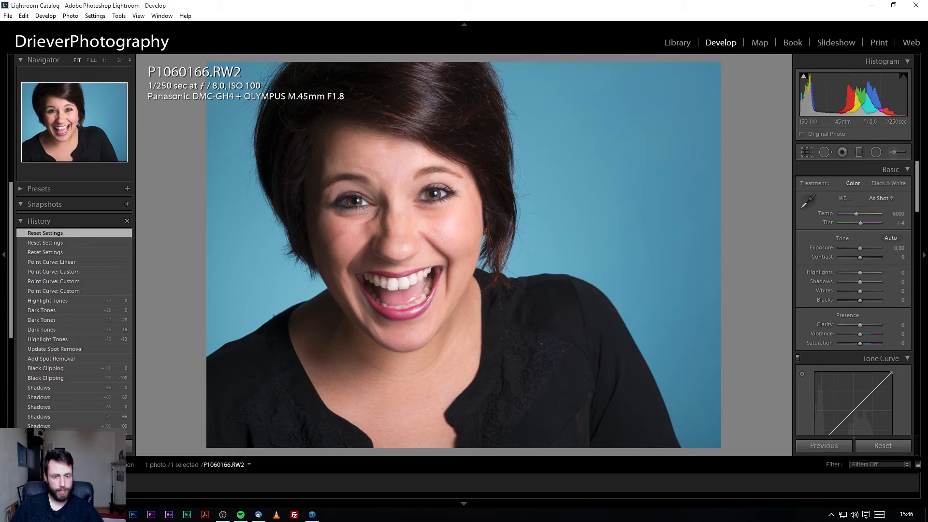
pyautogui.click(106, 60)
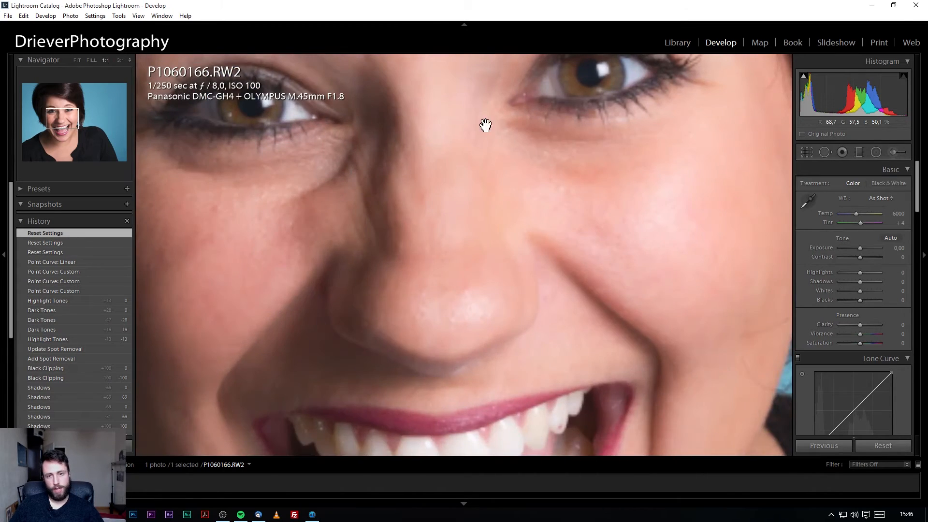
pyautogui.moveTo(427, 149); pyautogui.dragTo(491, 236)
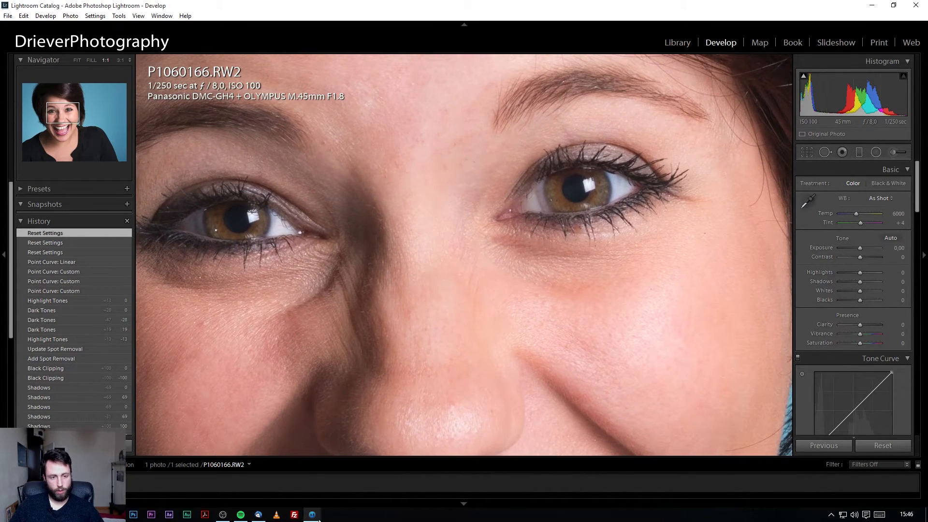
pyautogui.click(313, 514)
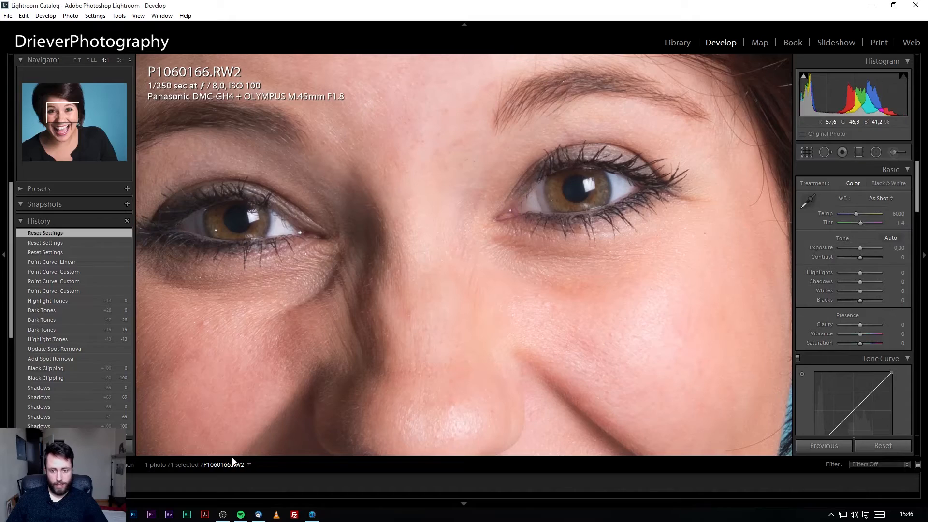
# Match Lightroom's close-up framing to Capture One, compare eye detail, then fit the whole portrait.
pyautogui.moveTo(458, 315); pyautogui.dragTo(526, 311)
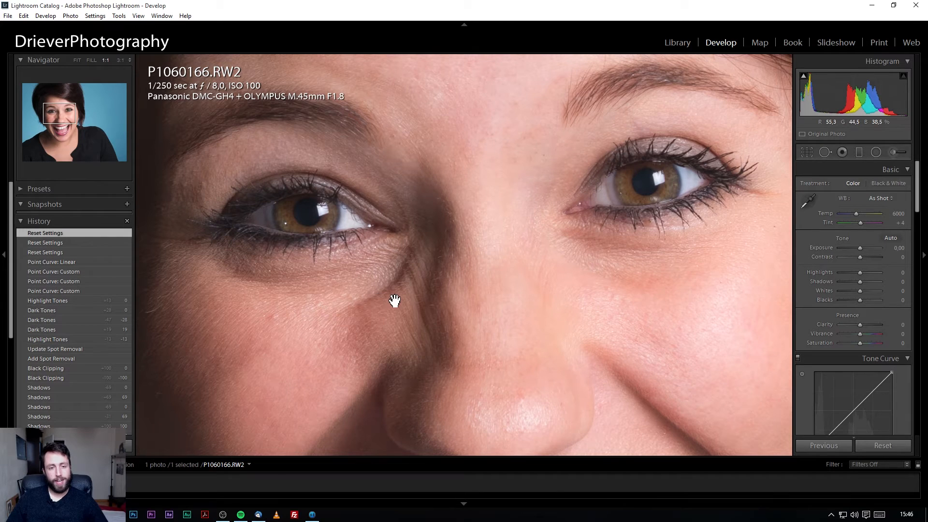
pyautogui.click(312, 516)
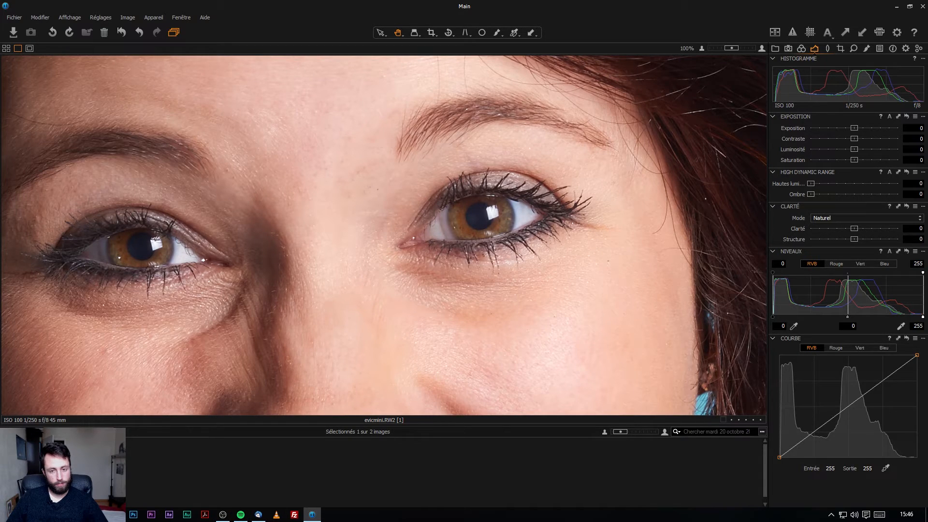
pyautogui.click(115, 515)
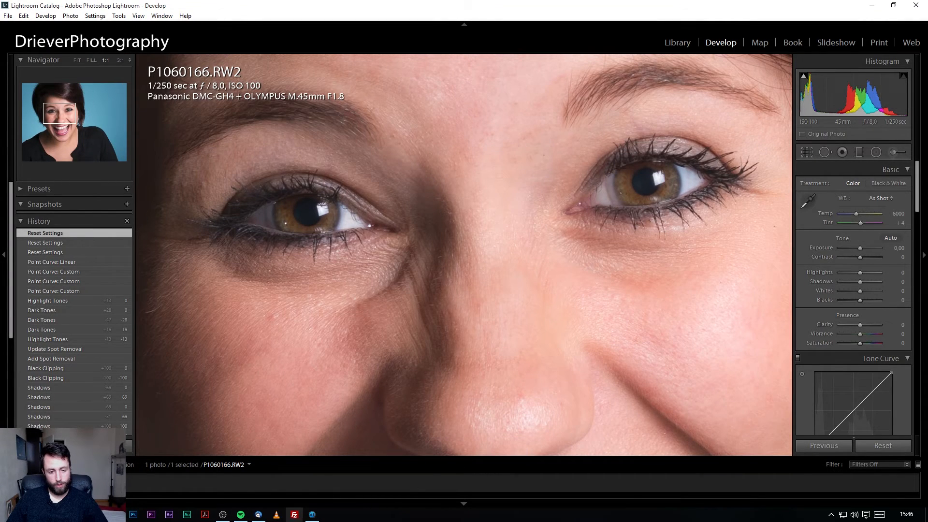
pyautogui.click(313, 514)
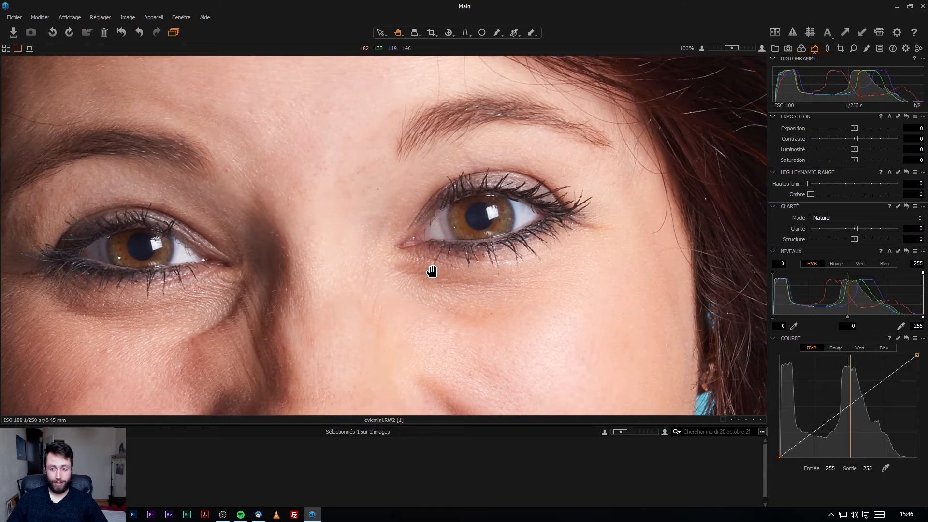
pyautogui.scroll(-5, 432, 272)
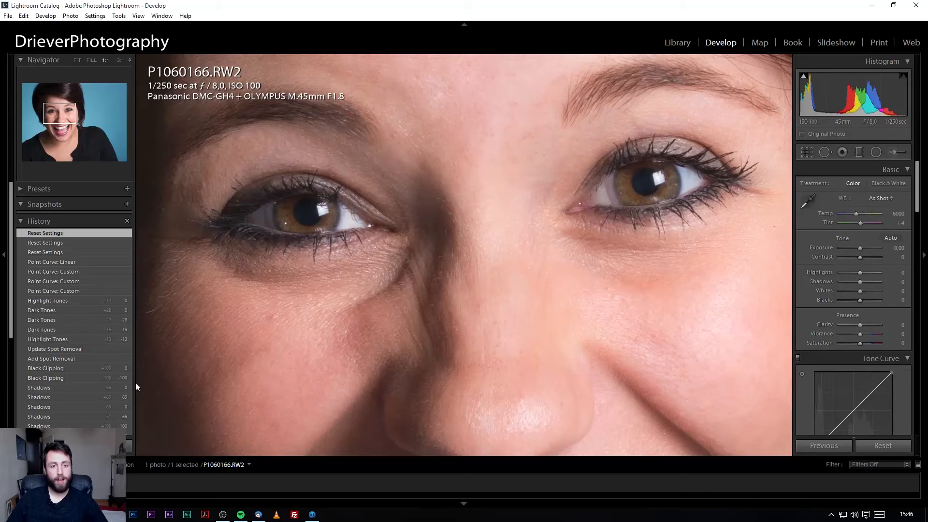
pyautogui.click(77, 60)
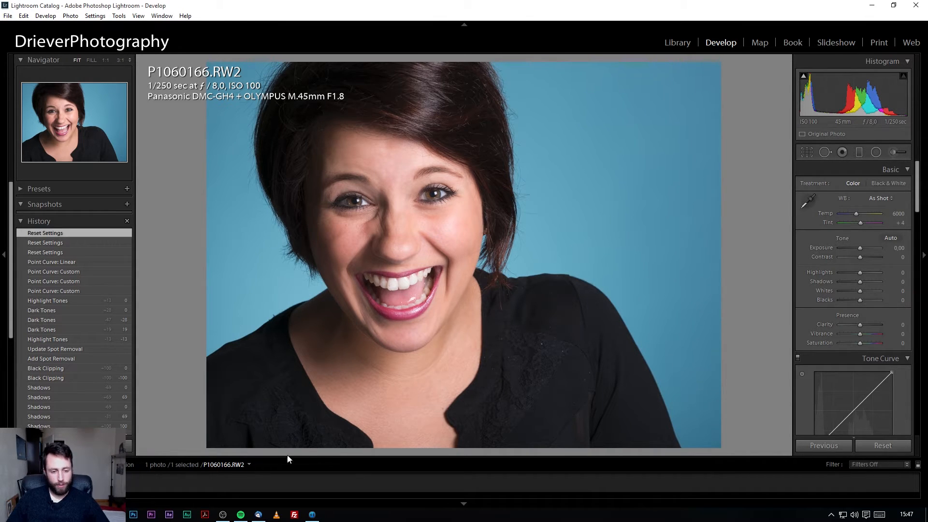
# Compare the untouched portrait between Lightroom and Capture One, ending in Capture One.
pyautogui.click(313, 515)
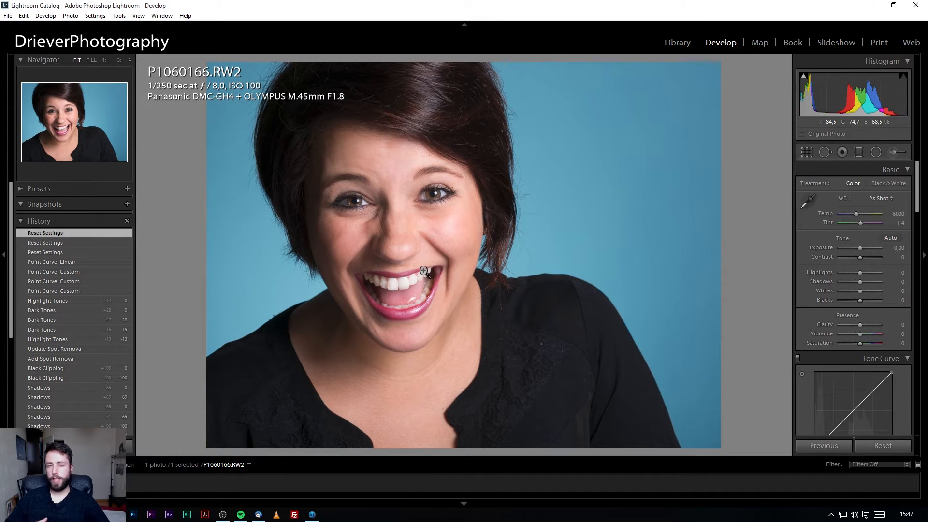
pyautogui.click(319, 516)
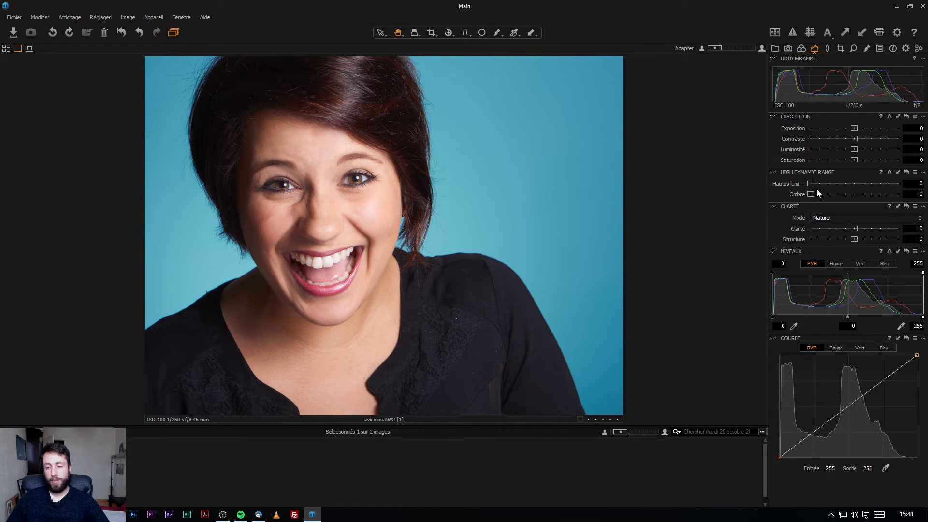
# Push Lightroom Shadows to +100, compare with Capture One, then reset Shadows to 0.
pyautogui.moveTo(812, 194); pyautogui.dragTo(900, 194)
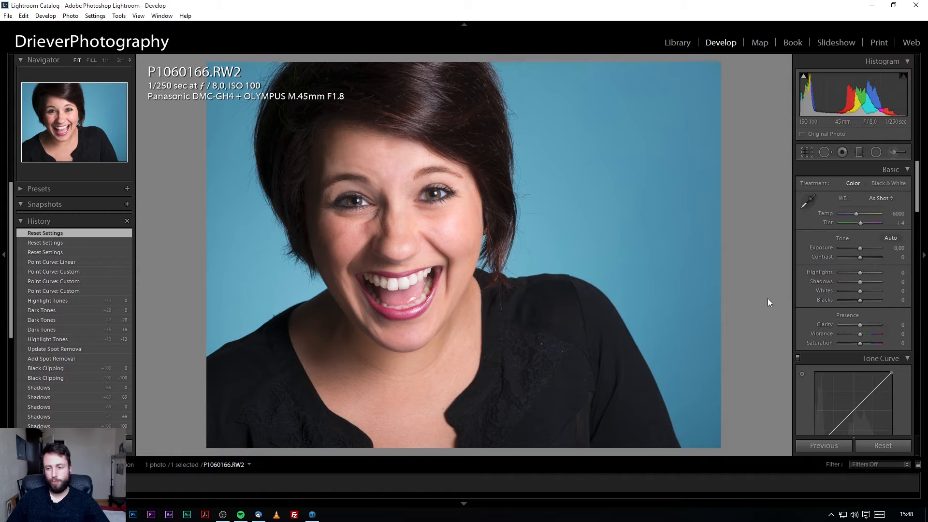
pyautogui.moveTo(855, 286); pyautogui.dragTo(921, 289)
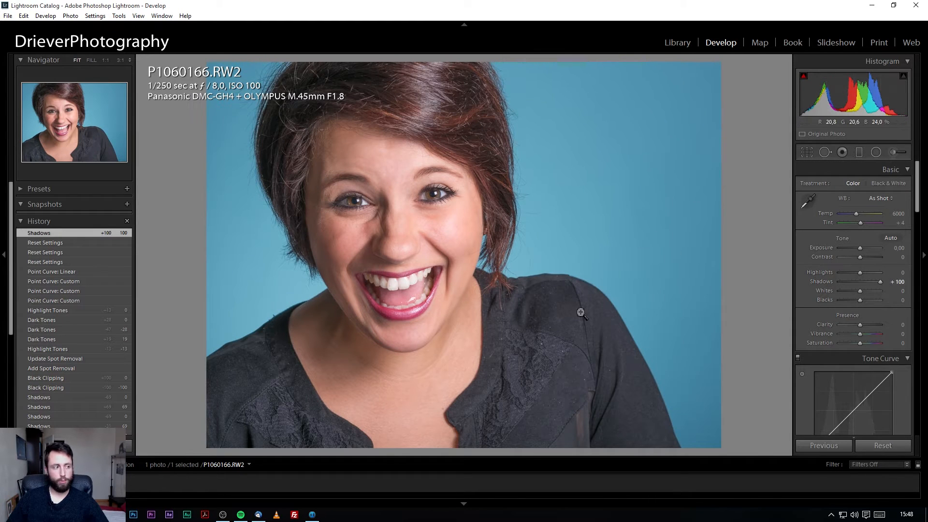
pyautogui.click(316, 518)
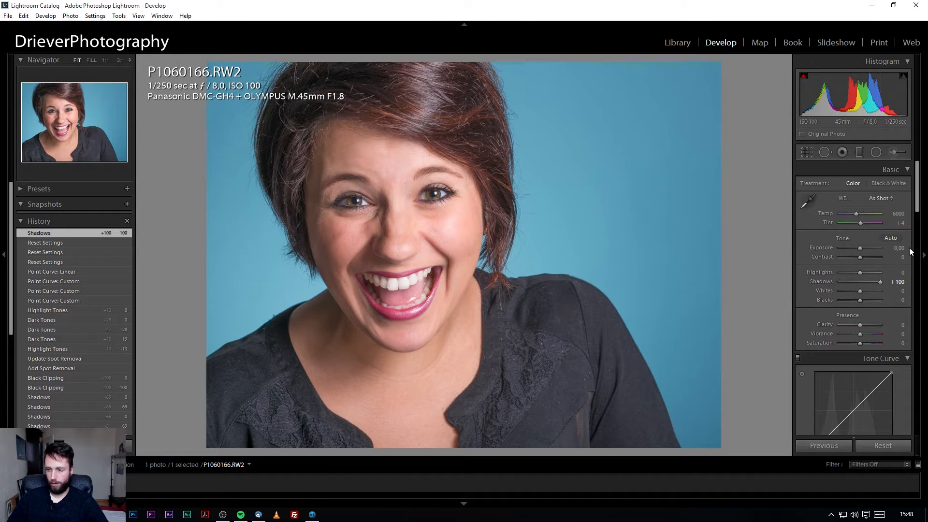
pyautogui.doubleClick(880, 281)
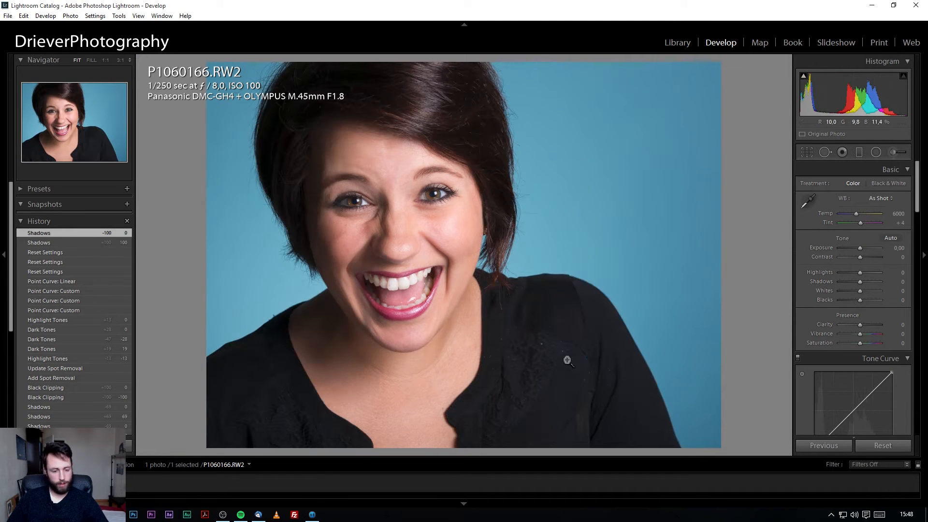
# Set Capture One Contraste to 50 and Lightroom Contrast to +100, comparing the two.
pyautogui.click(312, 515)
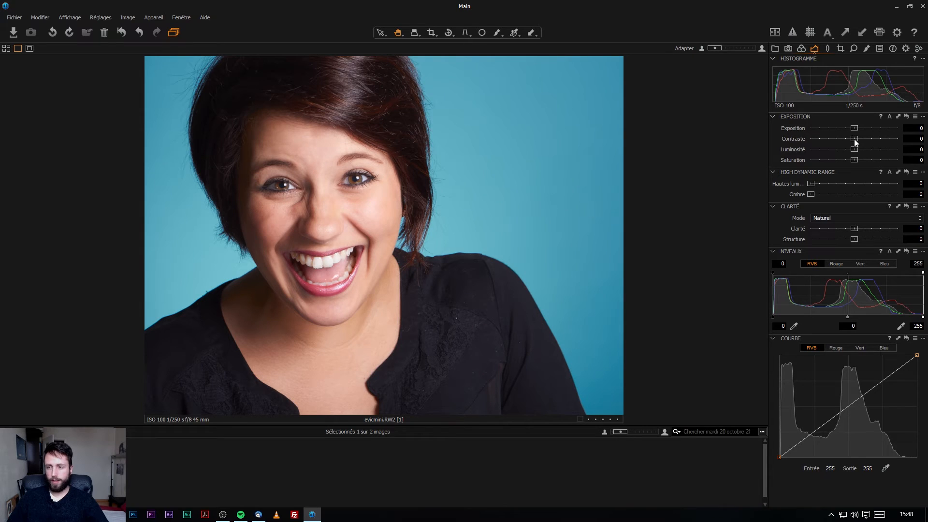
pyautogui.moveTo(855, 138); pyautogui.dragTo(898, 139)
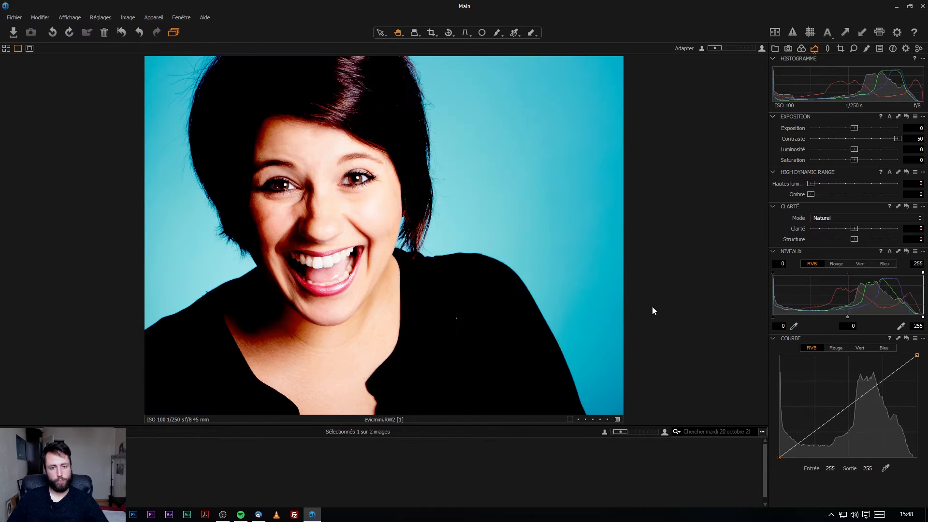
pyautogui.click(116, 514)
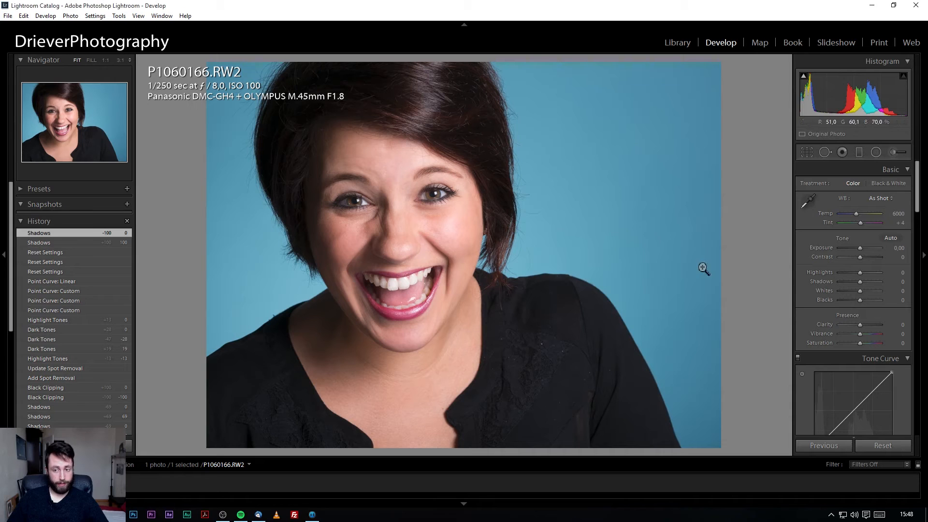
pyautogui.moveTo(860, 258); pyautogui.dragTo(880, 259)
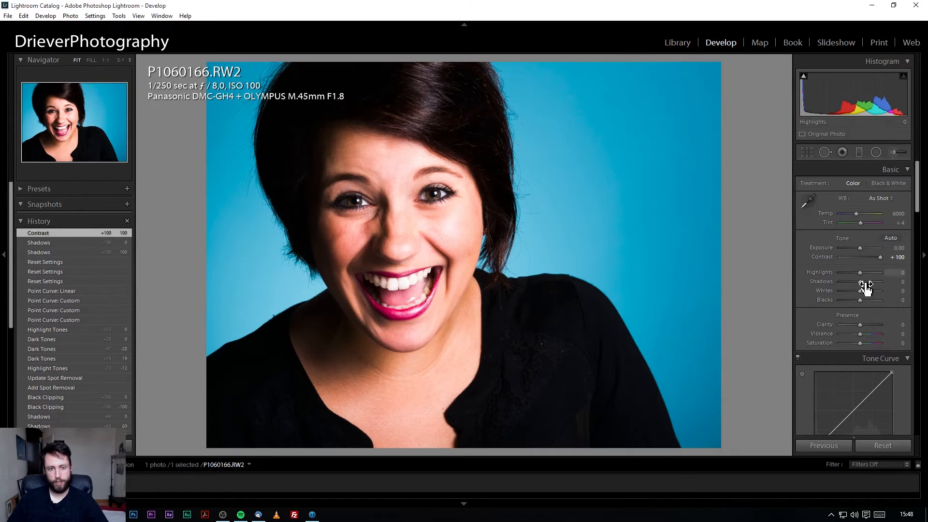
pyautogui.click(313, 514)
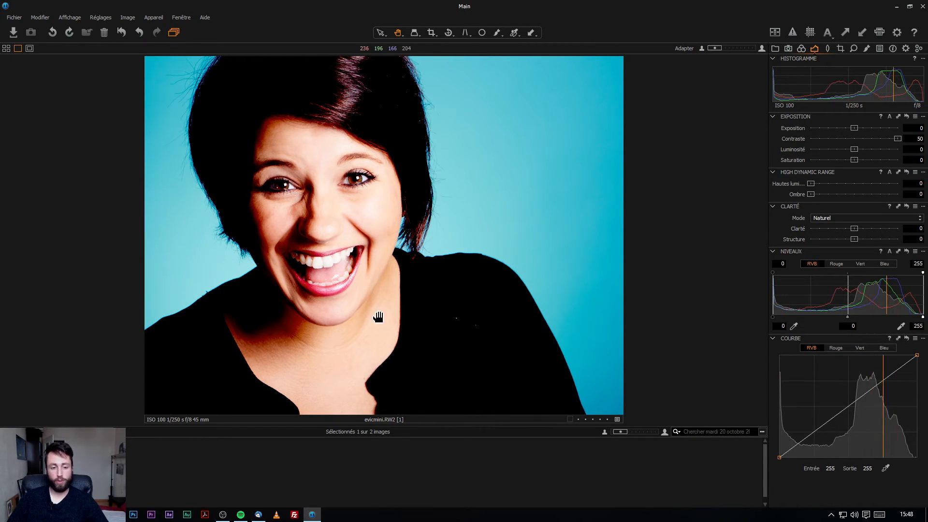
pyautogui.hotkey('alt', 'Tab')
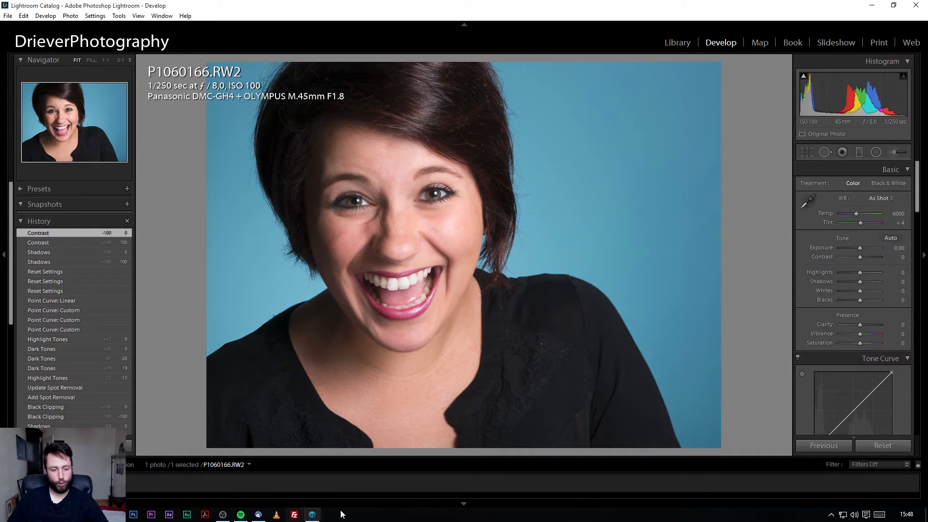
pyautogui.click(312, 515)
# Reset Contraste to 0, test Clarté at 100, and zoom to 100% on the eyes.
pyautogui.doubleClick(895, 138)
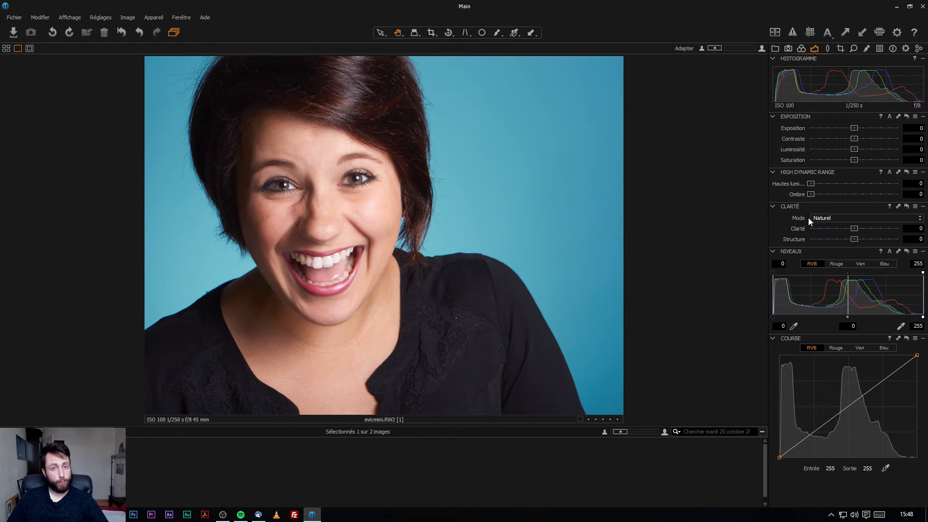
pyautogui.moveTo(857, 228); pyautogui.dragTo(898, 228)
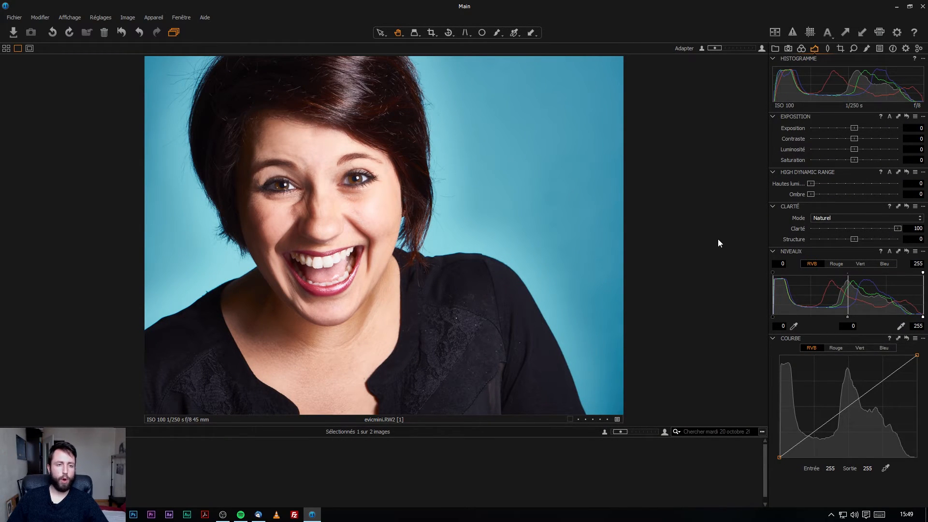
pyautogui.doubleClick(897, 229)
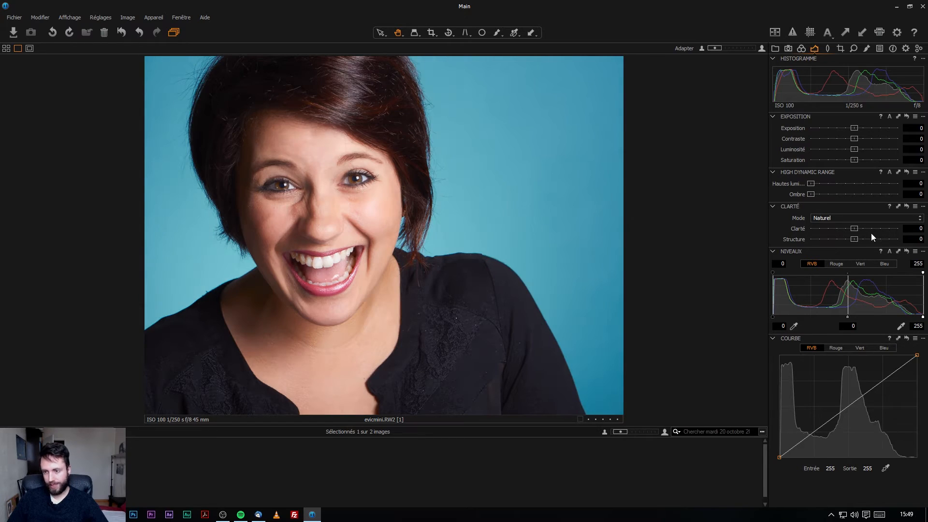
pyautogui.click(308, 178)
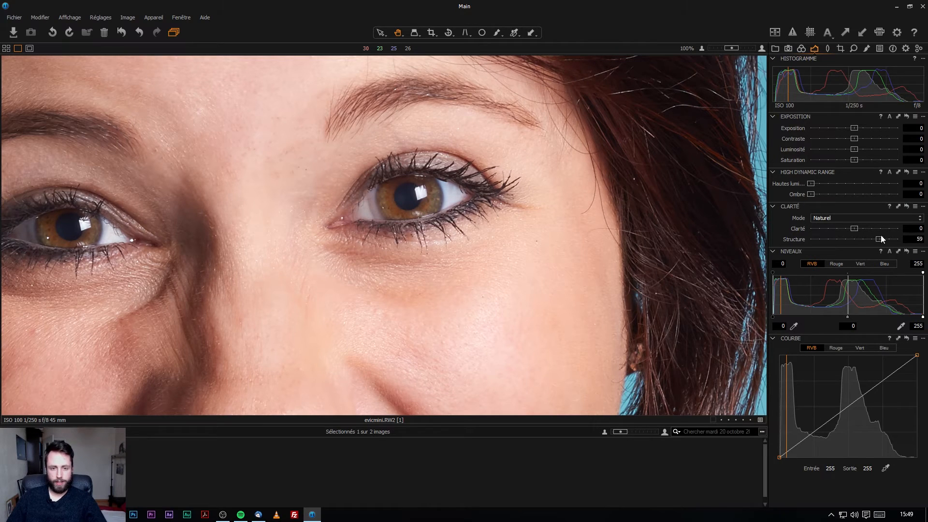
# Adjust Structure on the eyes, settling at 27, then return to the full photo.
pyautogui.moveTo(882, 239)
pyautogui.mouseDown()
pyautogui.moveTo(873, 239)
pyautogui.moveTo(896, 241)
pyautogui.mouseUp()
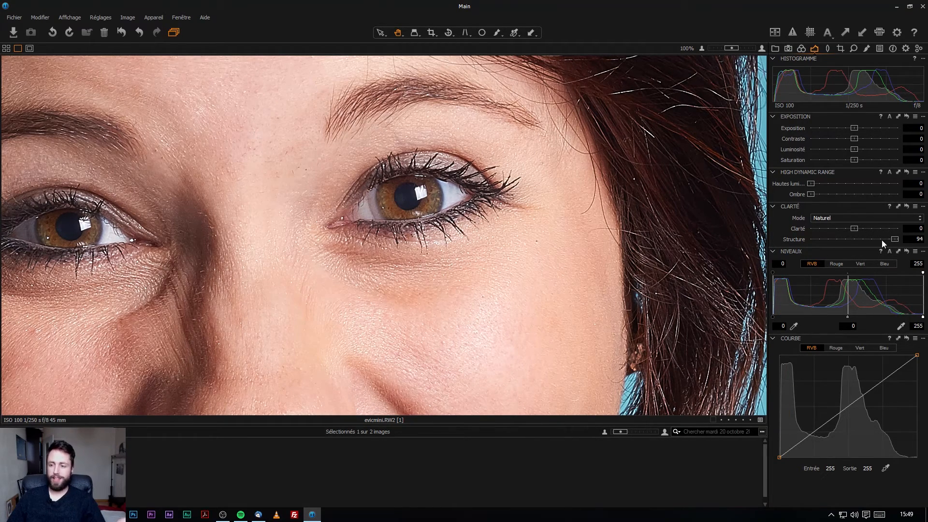
pyautogui.moveTo(894, 239); pyautogui.dragTo(865, 230)
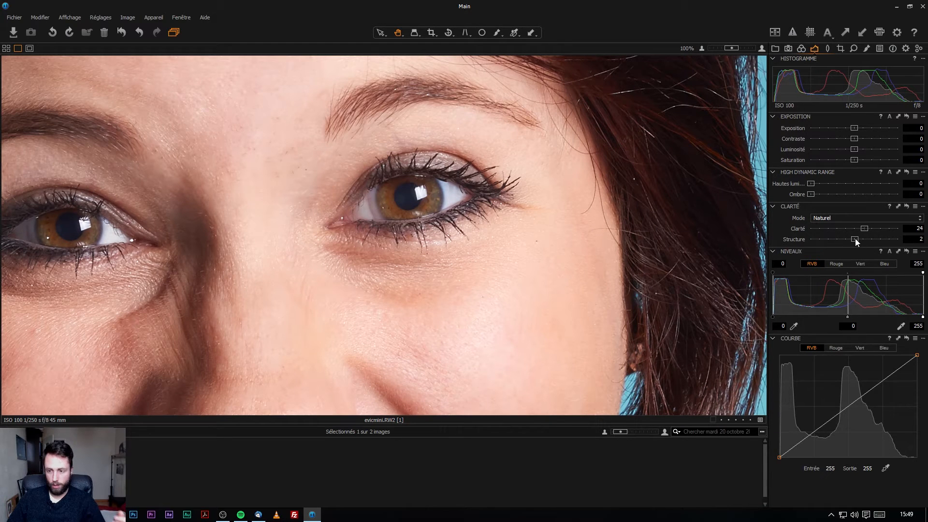
pyautogui.moveTo(854, 239); pyautogui.dragTo(870, 243)
pyautogui.moveTo(871, 240); pyautogui.dragTo(866, 240)
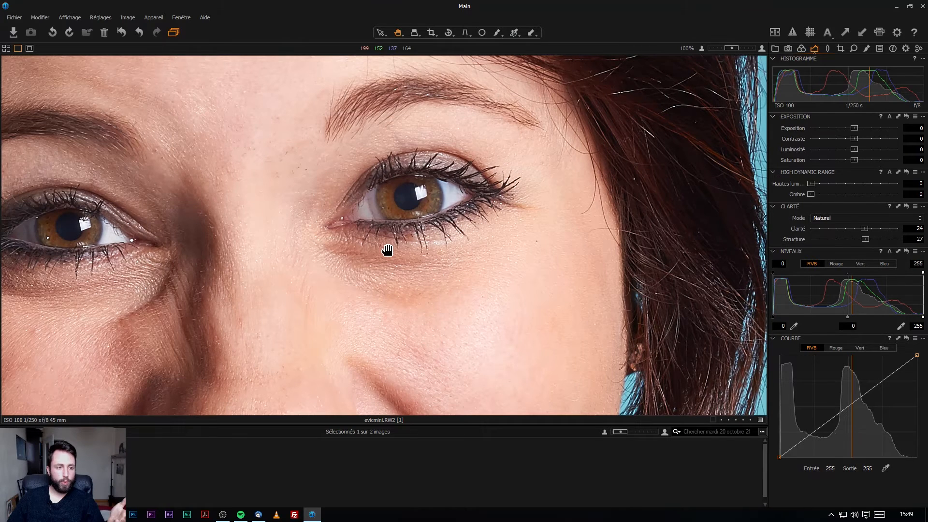
pyautogui.doubleClick(388, 250)
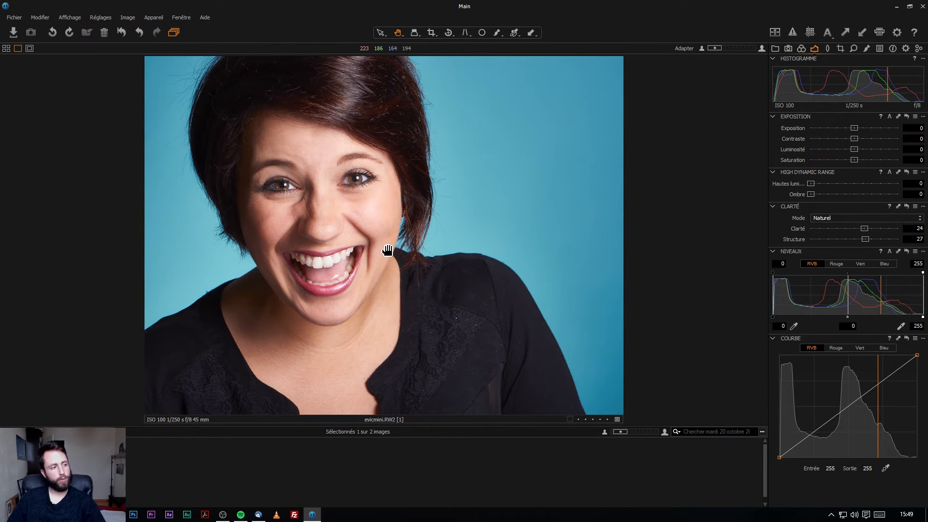
# Reset Clarity and Structure to 0 in Capture One and show the Lens Correction settings.
pyautogui.doubleClick(865, 228)
pyautogui.doubleClick(866, 239)
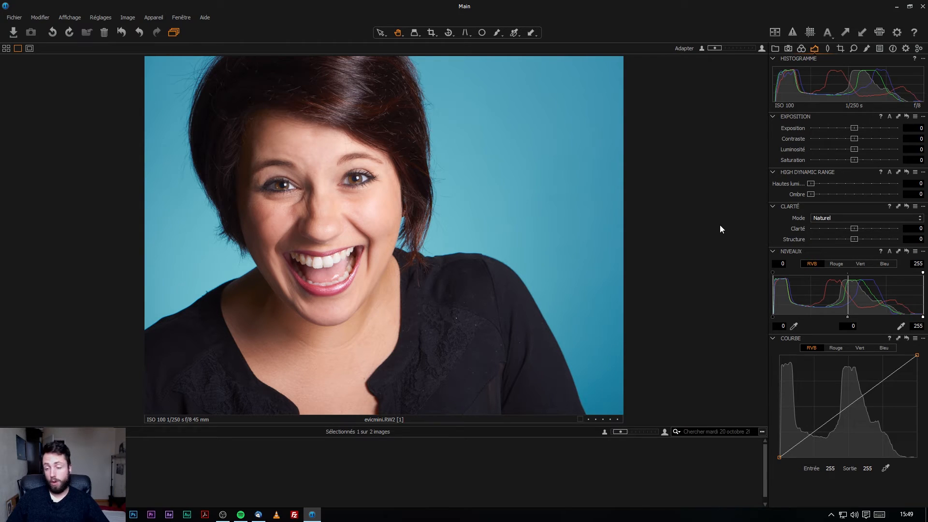
pyautogui.click(827, 48)
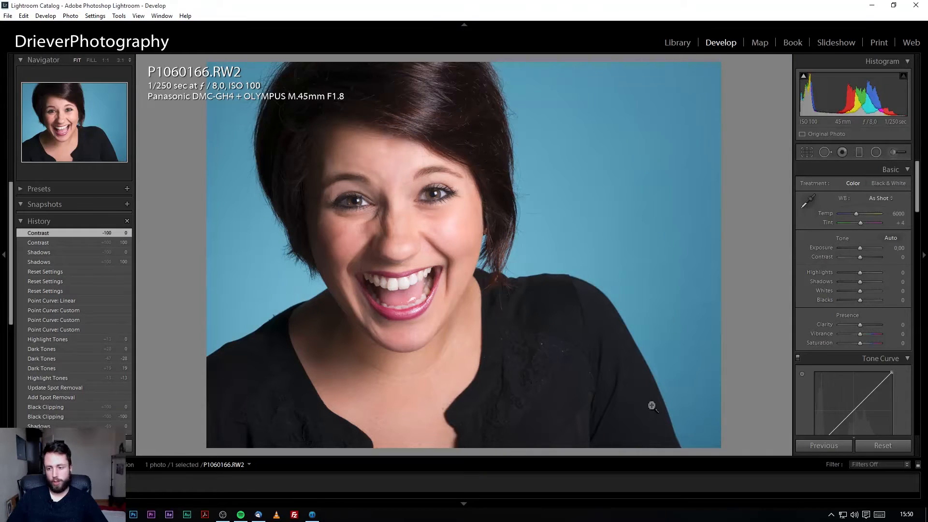
# In Lightroom, turn on lens profile corrections, browse the lens makes, then turn them back off.
pyautogui.scroll(-5, 861, 339)
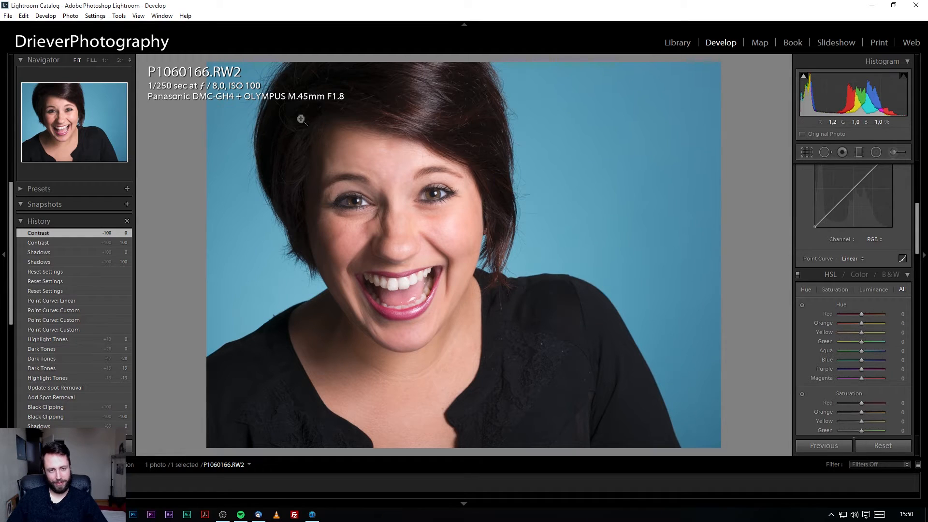
pyautogui.moveTo(917, 245); pyautogui.dragTo(921, 374)
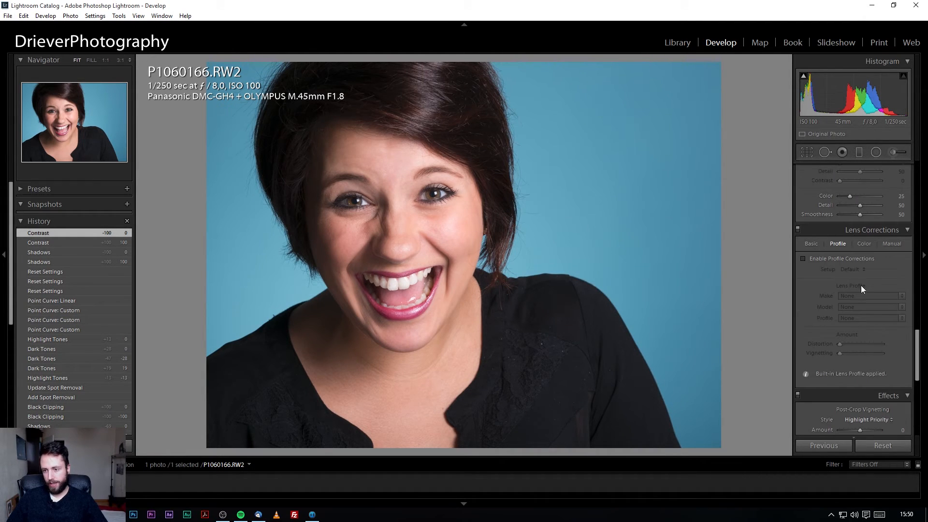
pyautogui.click(842, 259)
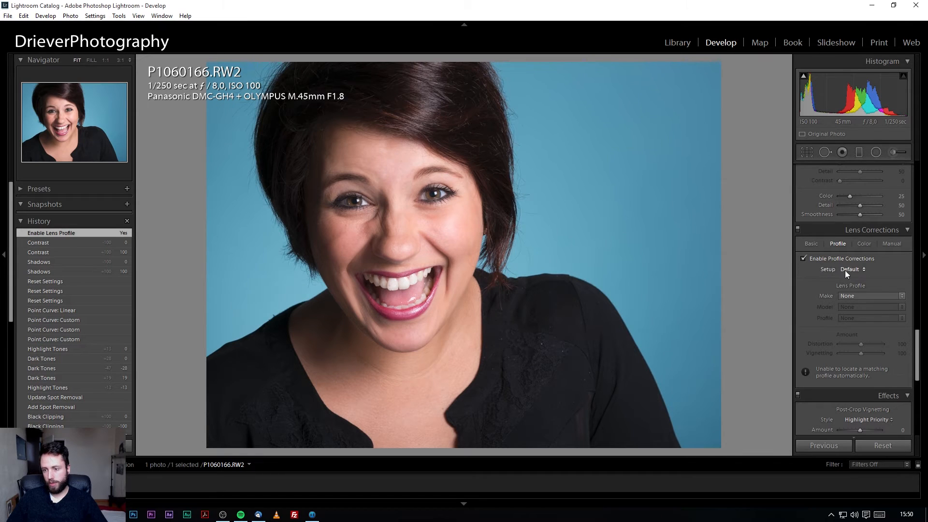
pyautogui.click(902, 296)
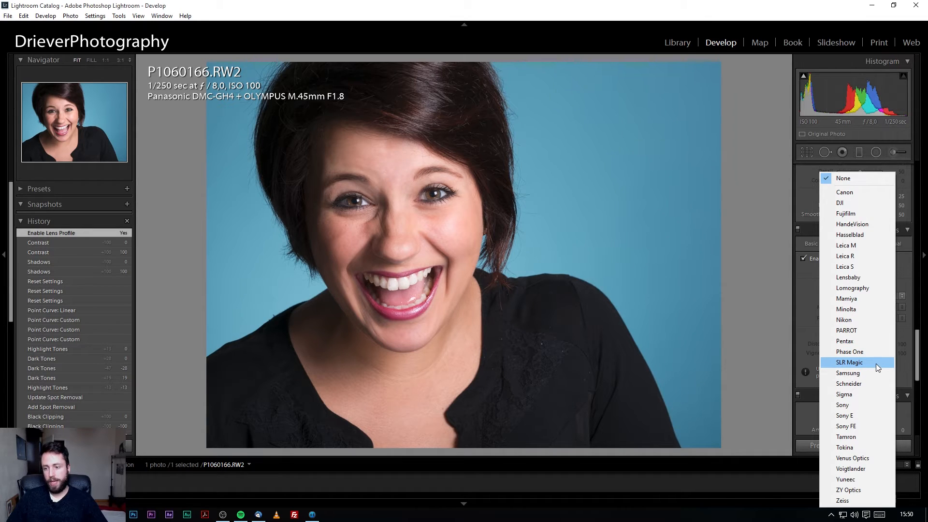
pyautogui.click(802, 344)
pyautogui.click(803, 259)
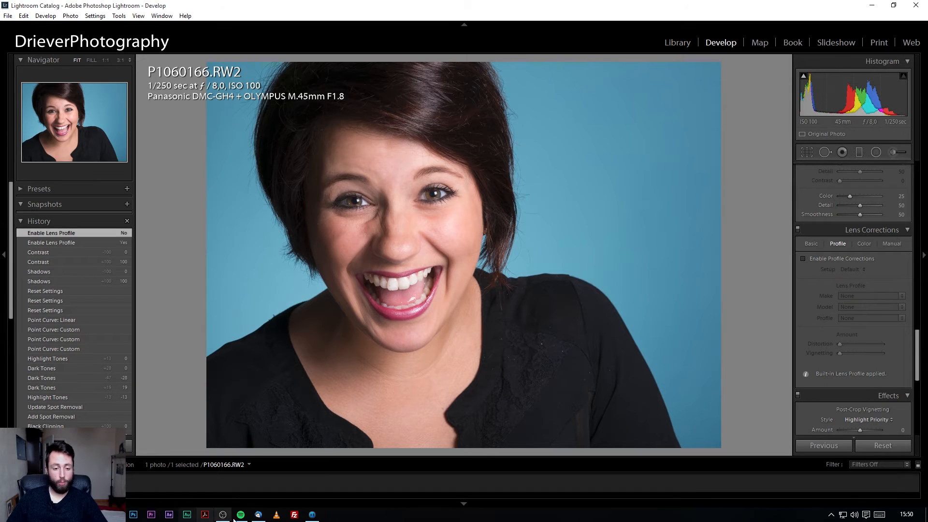
pyautogui.click(312, 515)
# Apply the Olympus M.ZUIKO DIGITAL 45mm 1:1.8 lens profile in Capture One.
pyautogui.click(845, 81)
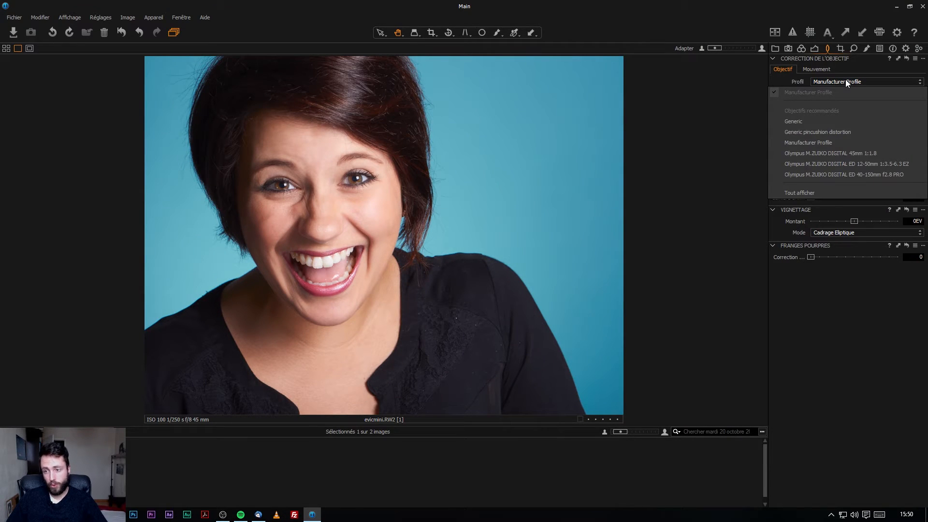
pyautogui.click(853, 153)
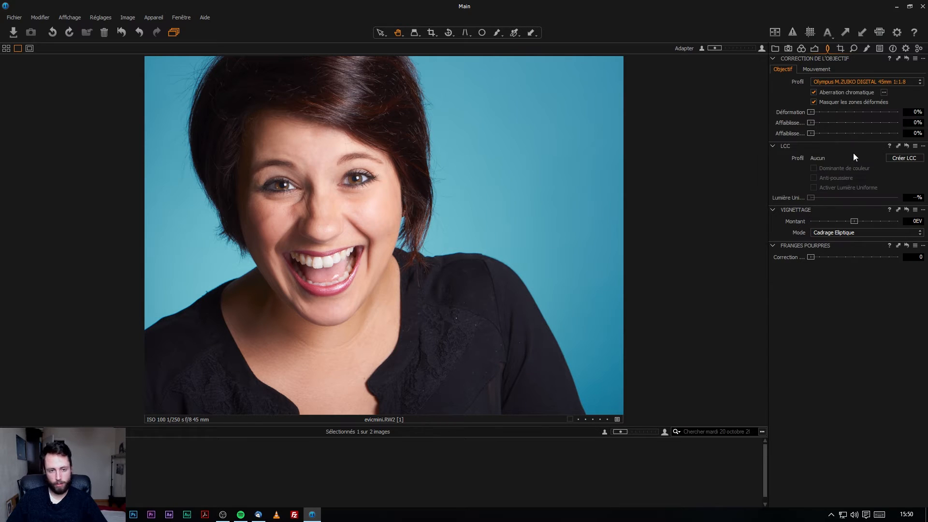
pyautogui.click(834, 81)
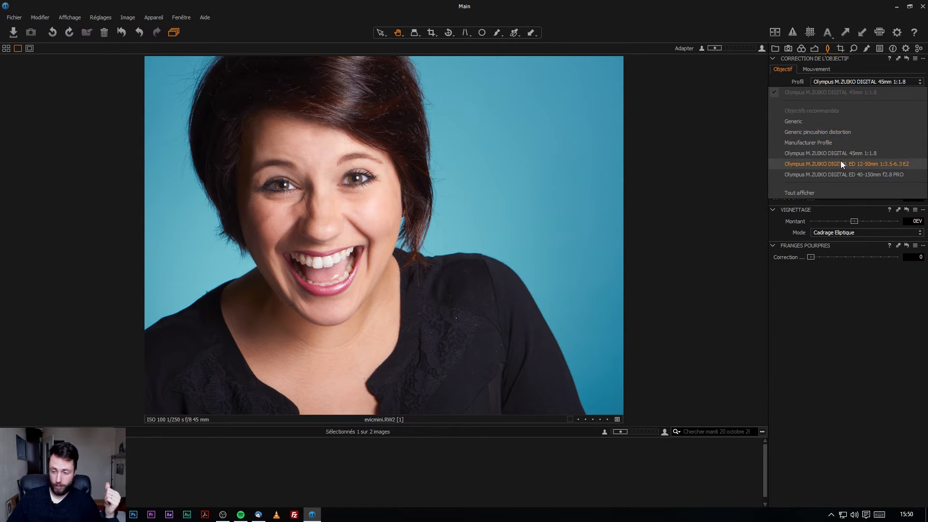
pyautogui.click(826, 199)
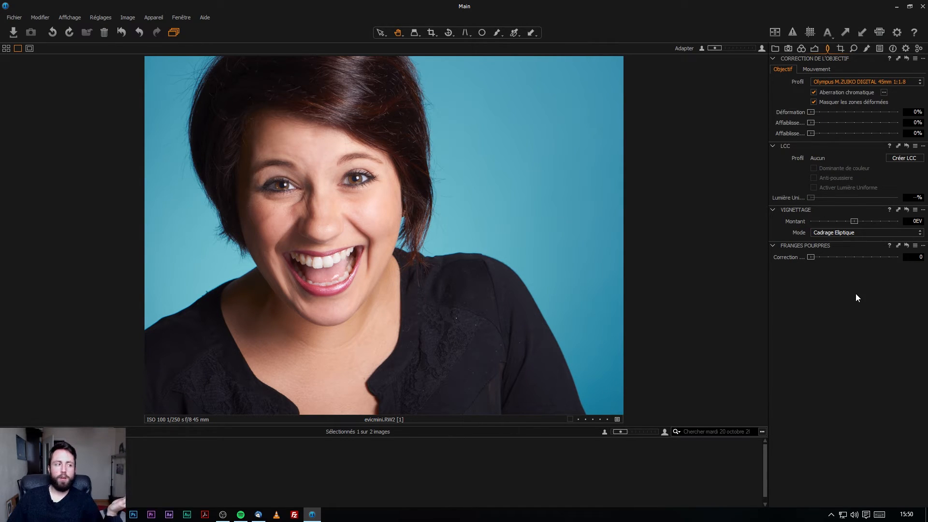
pyautogui.click(845, 83)
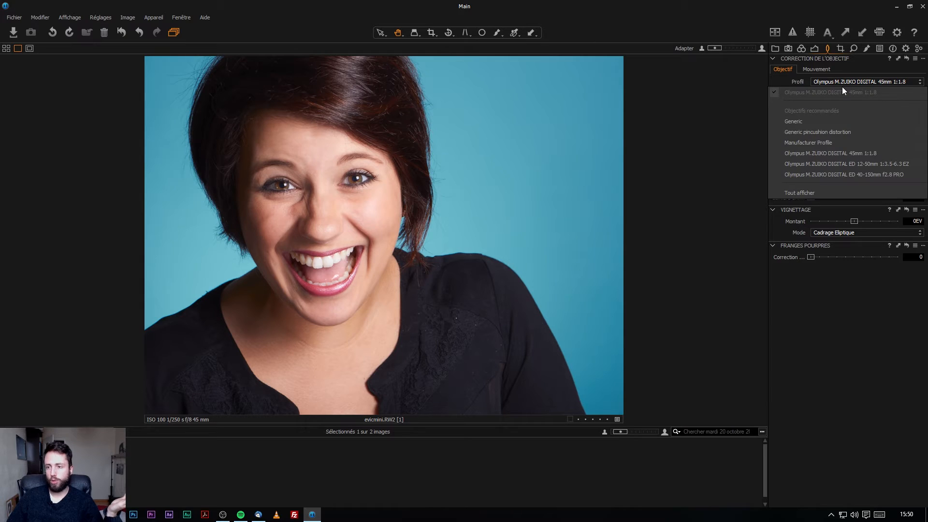
pyautogui.click(834, 96)
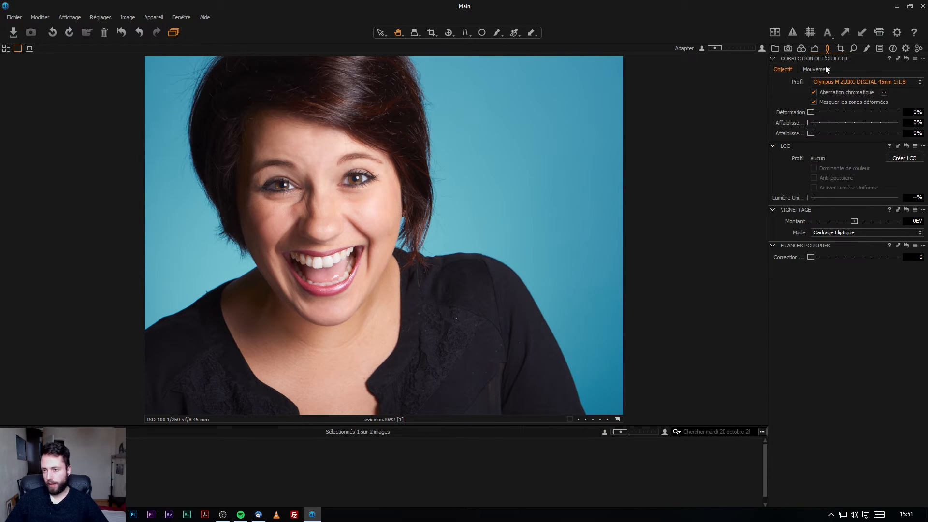
# Bring up the Details sharpening and noise reduction tools, passing by crop and rotation.
pyautogui.click(840, 49)
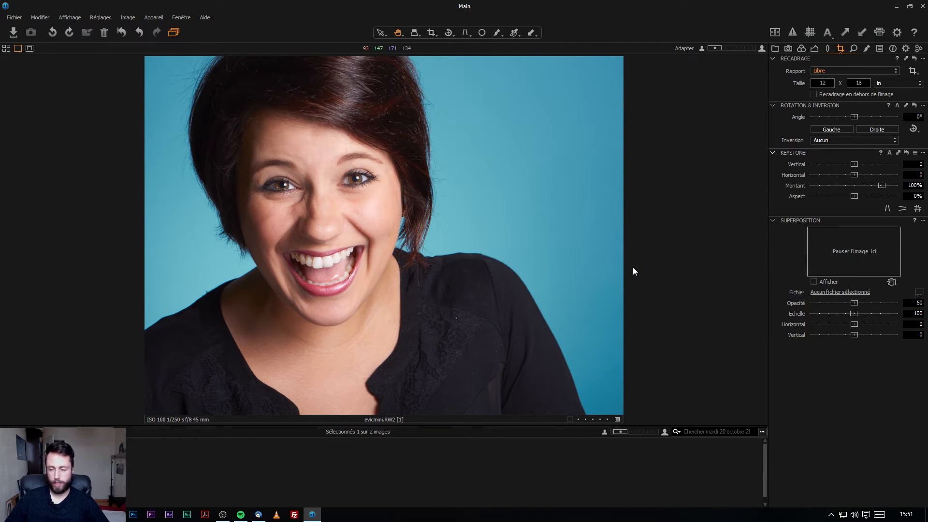
pyautogui.click(856, 50)
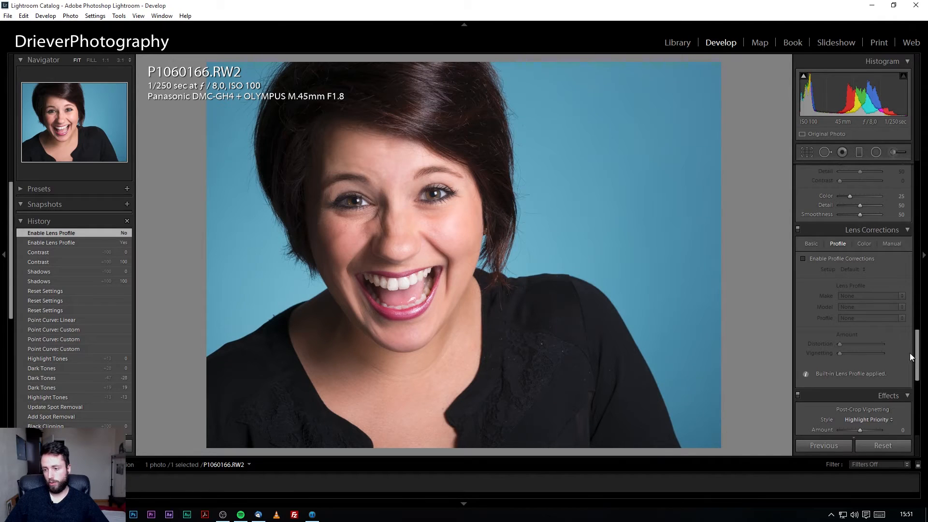
pyautogui.scroll(5, 911, 358)
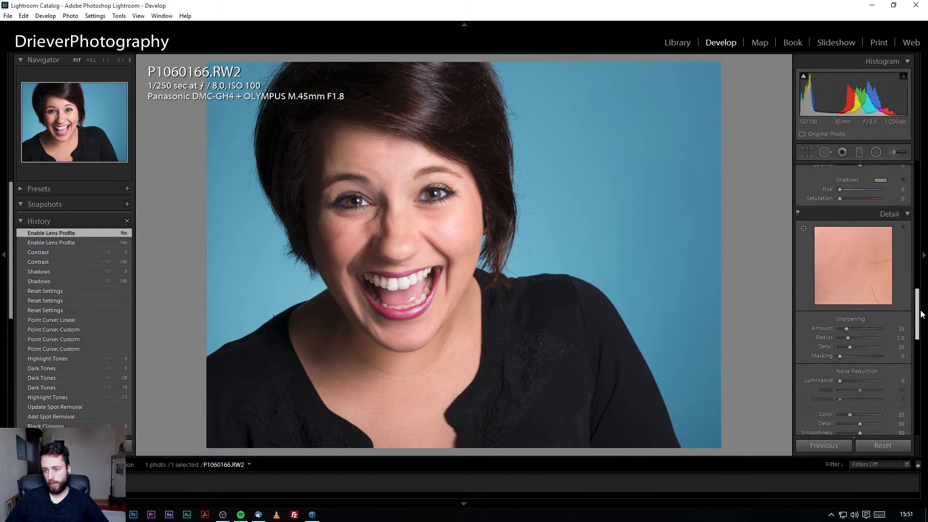
# Center the Focus preview on the eye and set the sharpening Amount to 150.
pyautogui.scroll(-3, 911, 303)
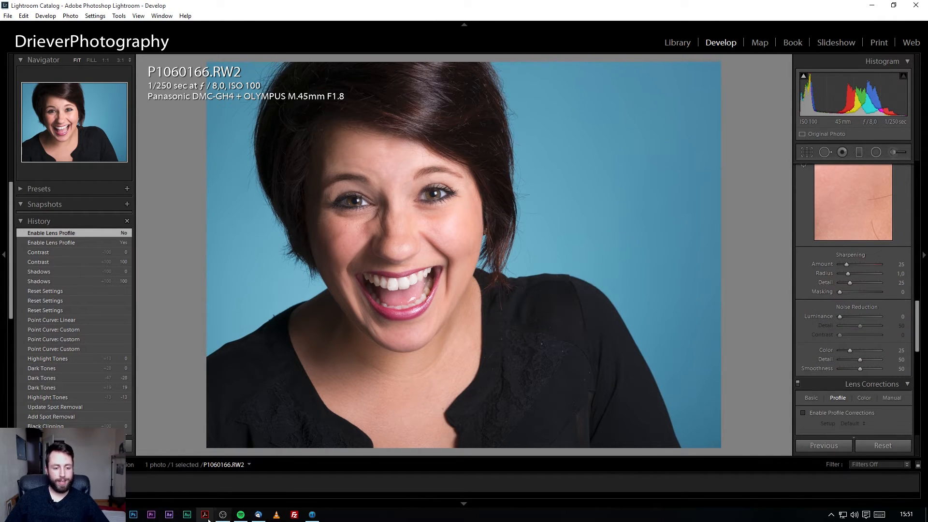
pyautogui.click(313, 515)
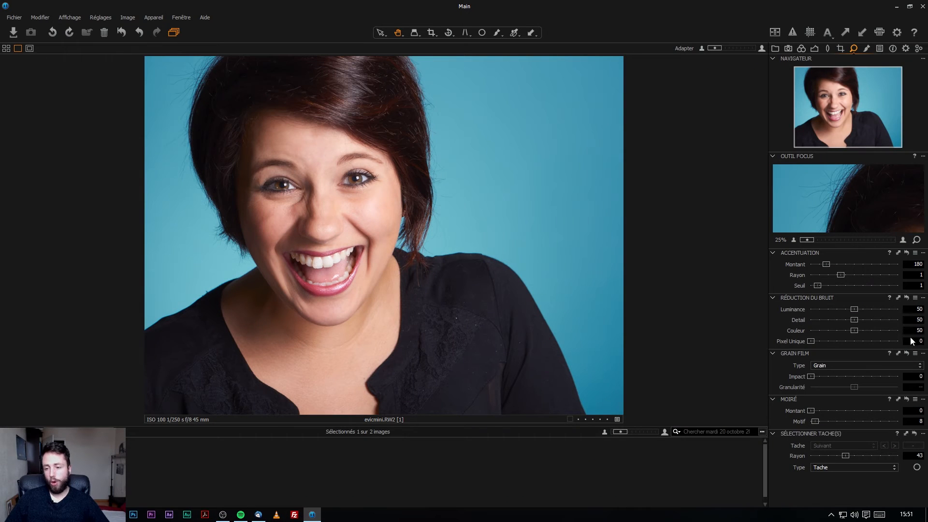
pyautogui.moveTo(878, 226); pyautogui.dragTo(876, 195)
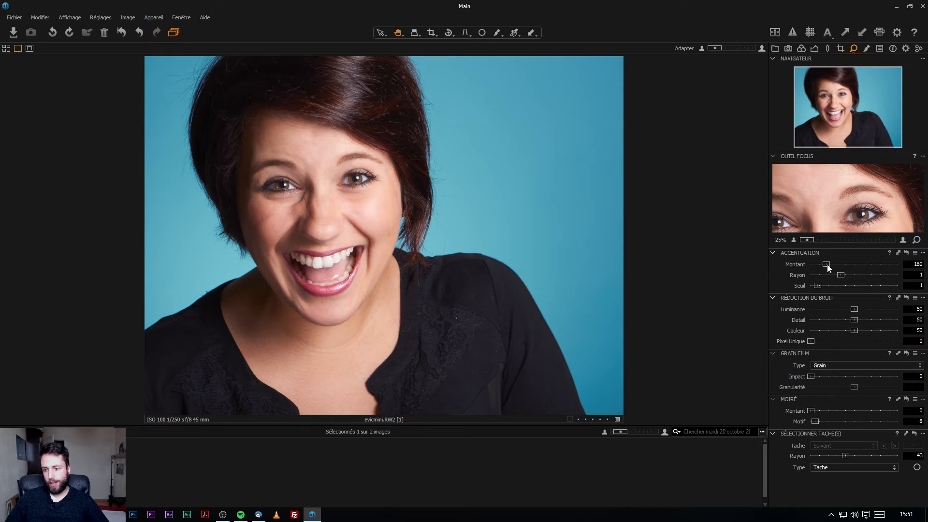
pyautogui.moveTo(831, 265)
pyautogui.mouseDown()
pyautogui.moveTo(900, 267)
pyautogui.moveTo(837, 267)
pyautogui.moveTo(846, 269)
pyautogui.mouseUp()
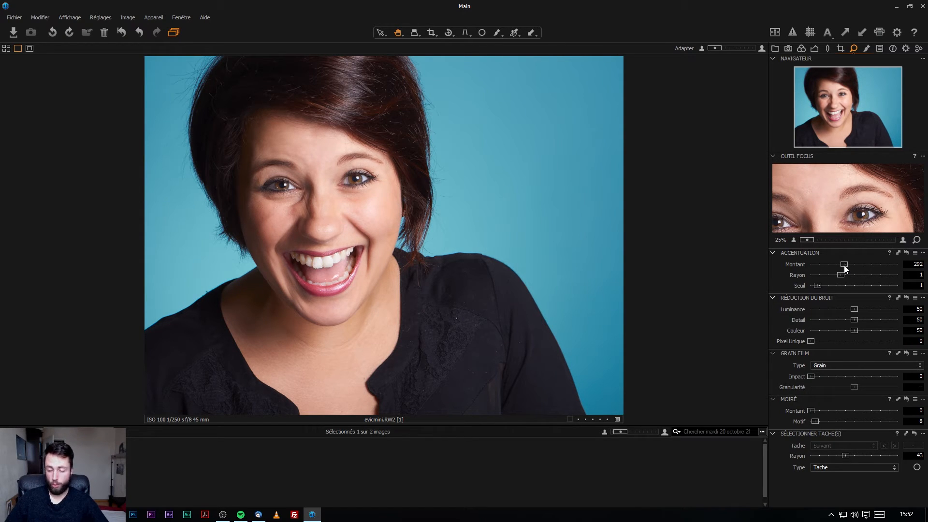
pyautogui.moveTo(842, 267); pyautogui.dragTo(824, 274)
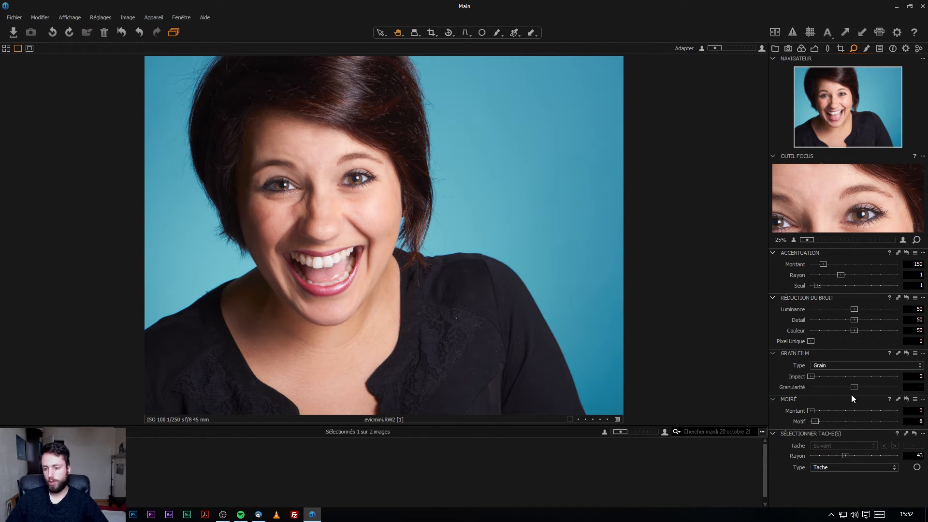
# View the eyes at 100% in Capture One, then scroll Lightroom's Develop panel to Effects.
pyautogui.click(315, 186)
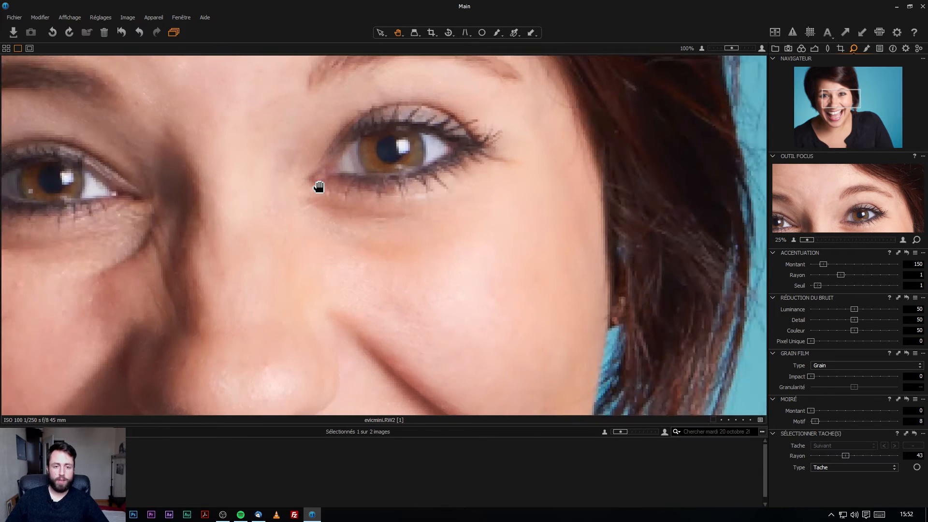
pyautogui.moveTo(385, 176); pyautogui.dragTo(502, 235)
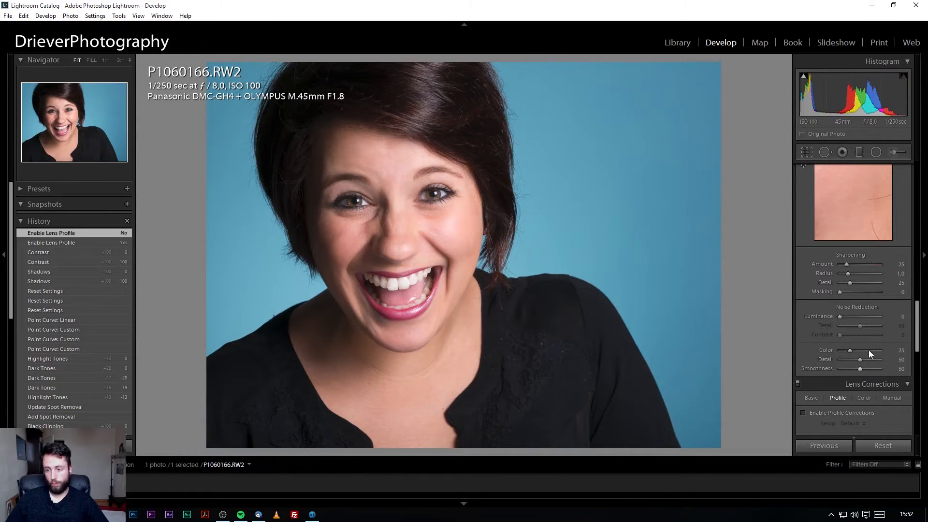
pyautogui.scroll(-3, 893, 353)
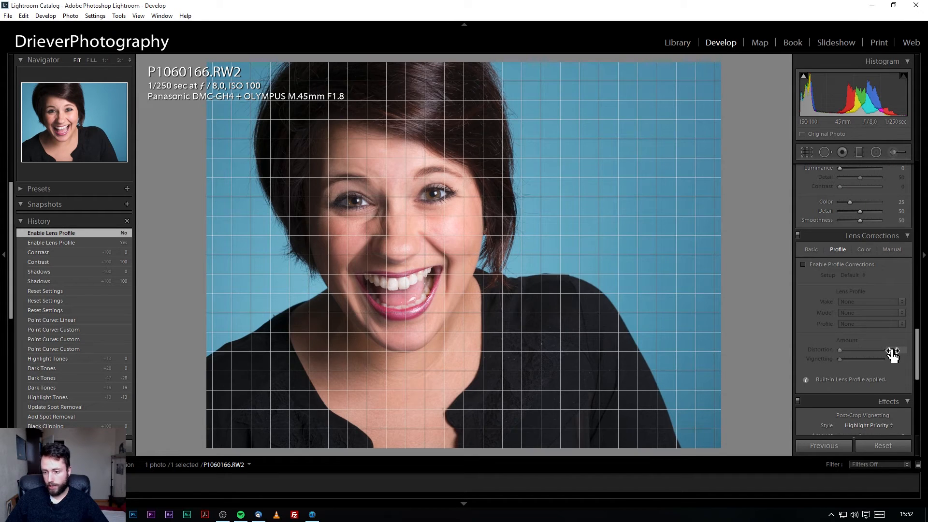
pyautogui.moveTo(921, 366); pyautogui.dragTo(919, 417)
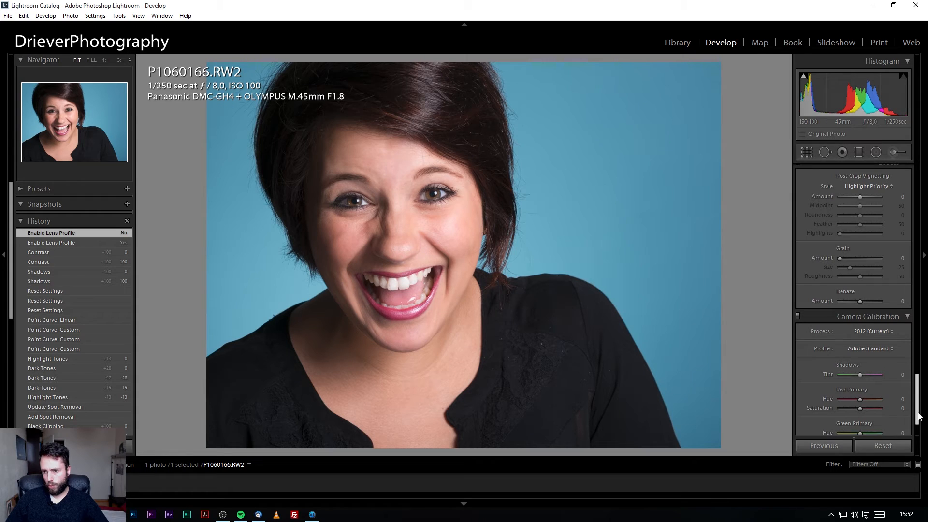
pyautogui.scroll(2, 859, 283)
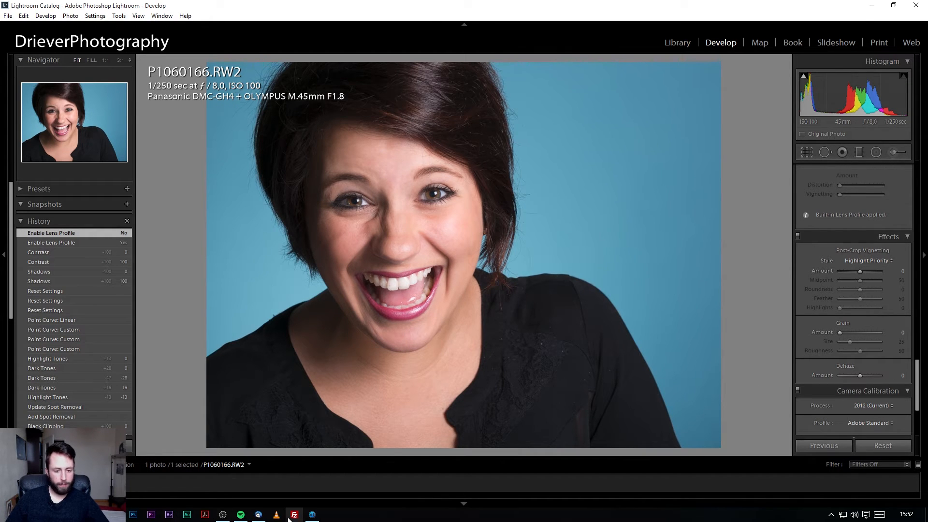
# Try the Grain Doux and Grain Dur film grain types with a stronger Impact.
pyautogui.click(316, 515)
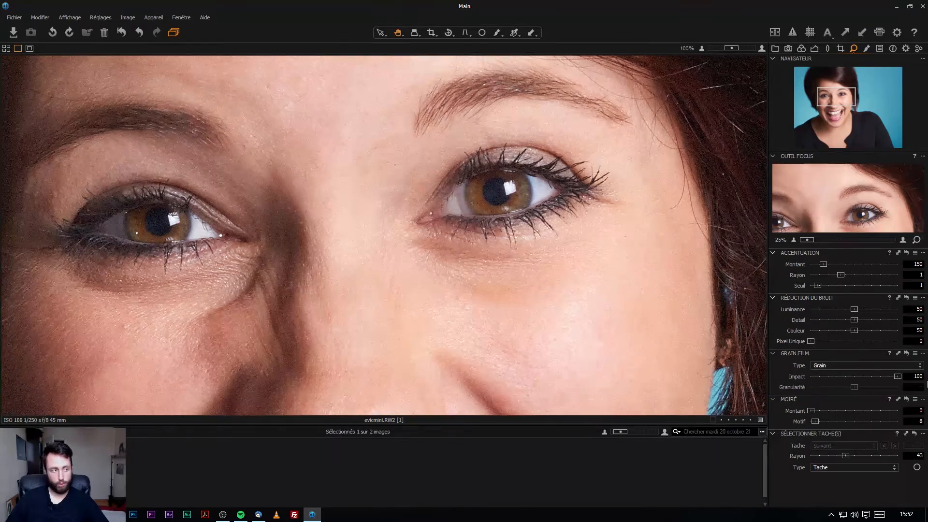
pyautogui.moveTo(898, 377); pyautogui.dragTo(830, 377)
pyautogui.click(836, 366)
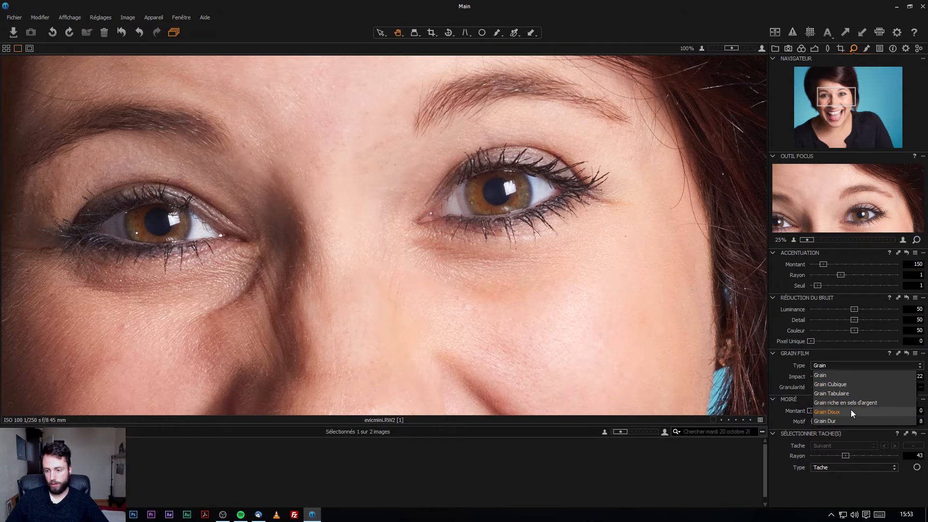
pyautogui.click(850, 410)
pyautogui.click(839, 365)
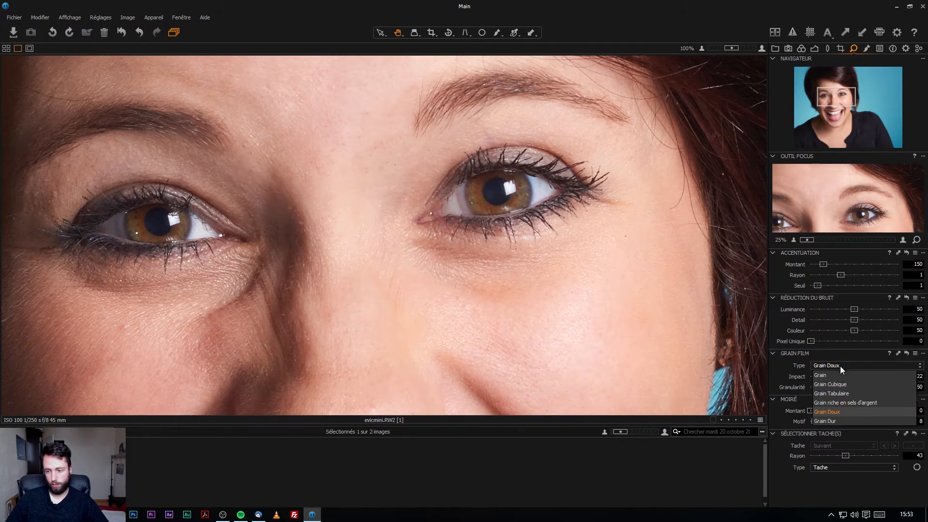
pyautogui.click(834, 410)
pyautogui.moveTo(831, 376); pyautogui.dragTo(883, 377)
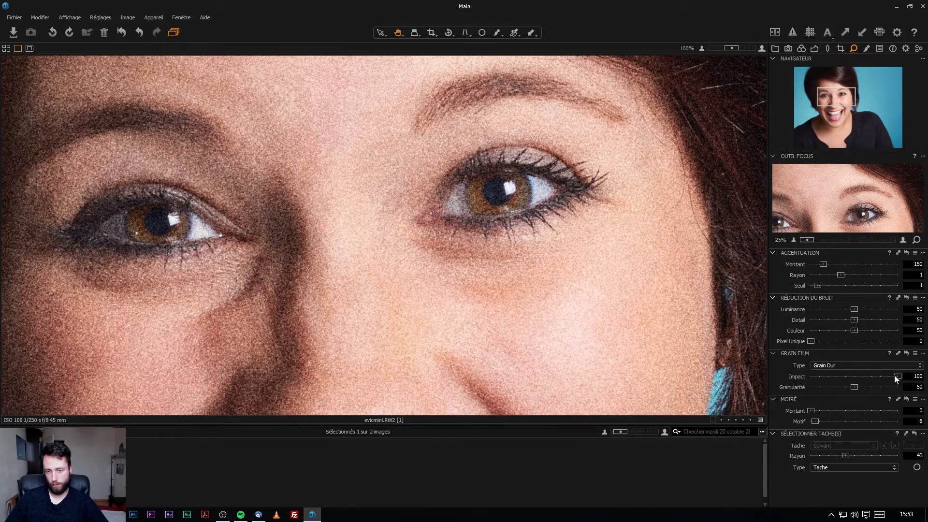
# Set the grain back to plain Grain with Impact 0, then show the local adjustments tools.
pyautogui.click(874, 368)
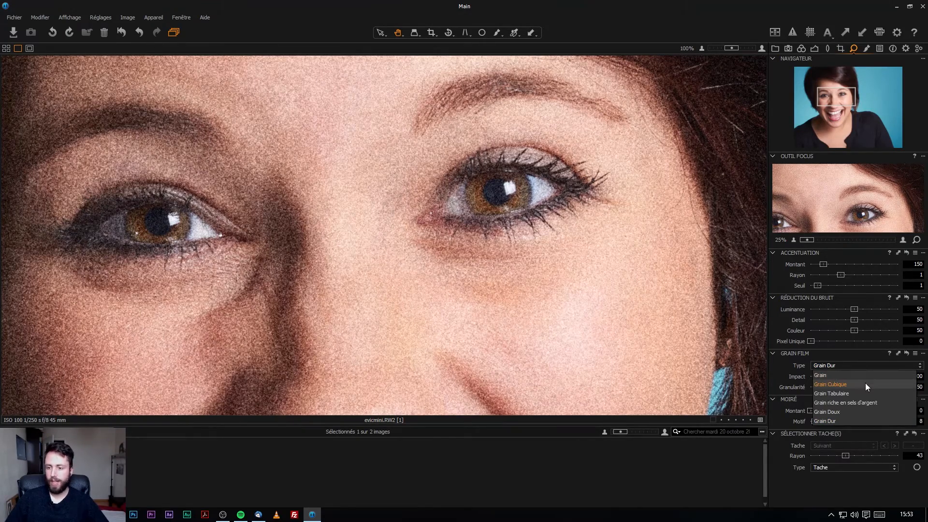
pyautogui.click(872, 376)
pyautogui.moveTo(898, 376); pyautogui.dragTo(782, 383)
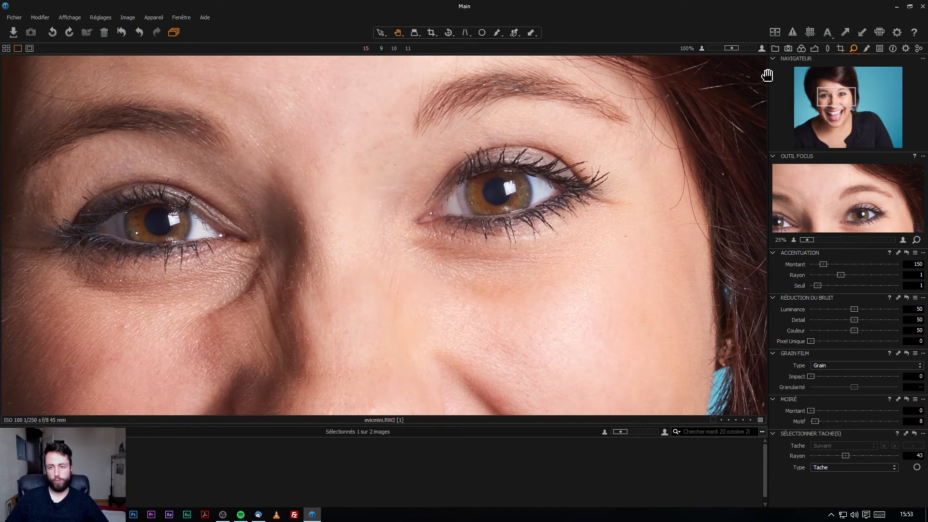
pyautogui.click(867, 49)
pyautogui.scroll(-5, 499, 222)
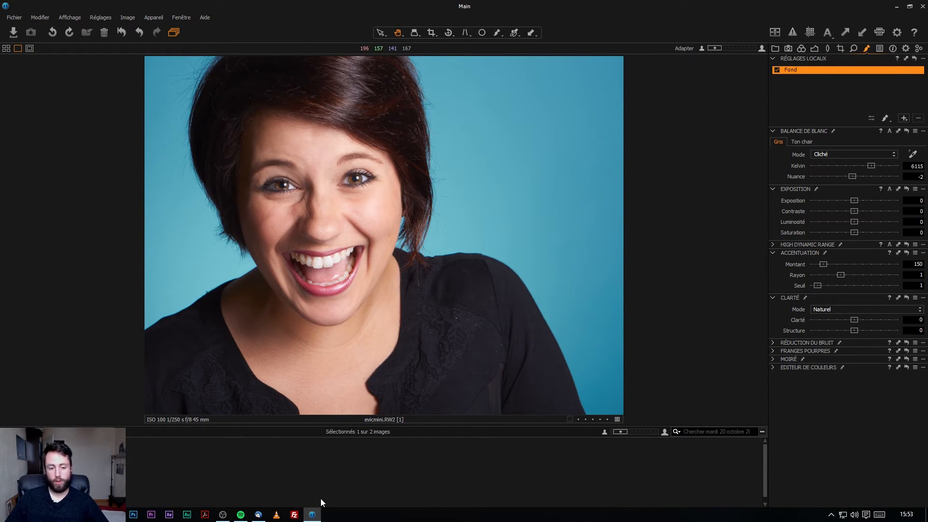
# In Lightroom at 1:1, heal the crease from the eye corner down the cheek using cleaner skin.
pyautogui.moveTo(134, 514)
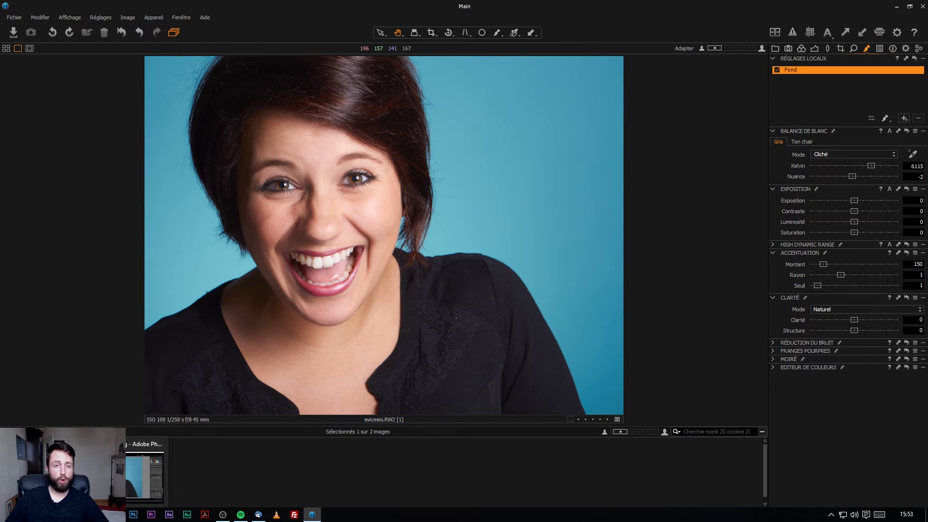
pyautogui.click(145, 476)
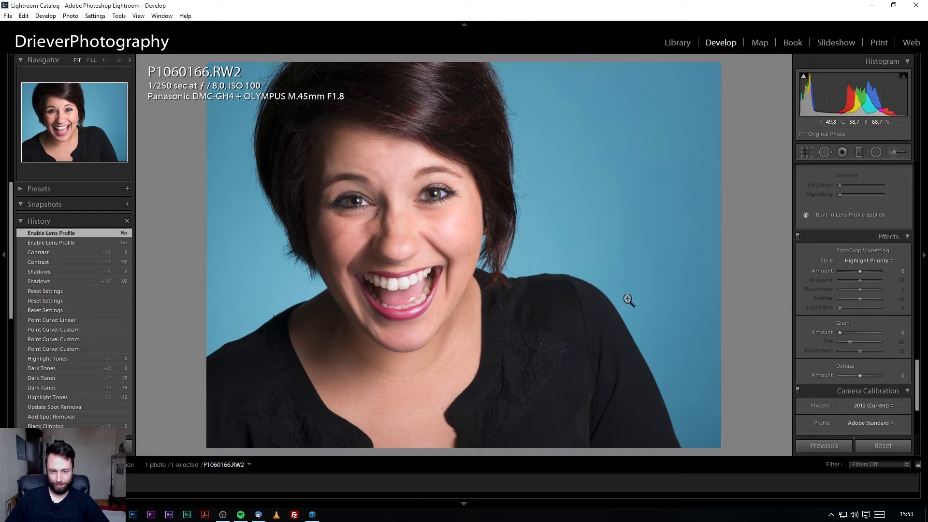
pyautogui.click(827, 154)
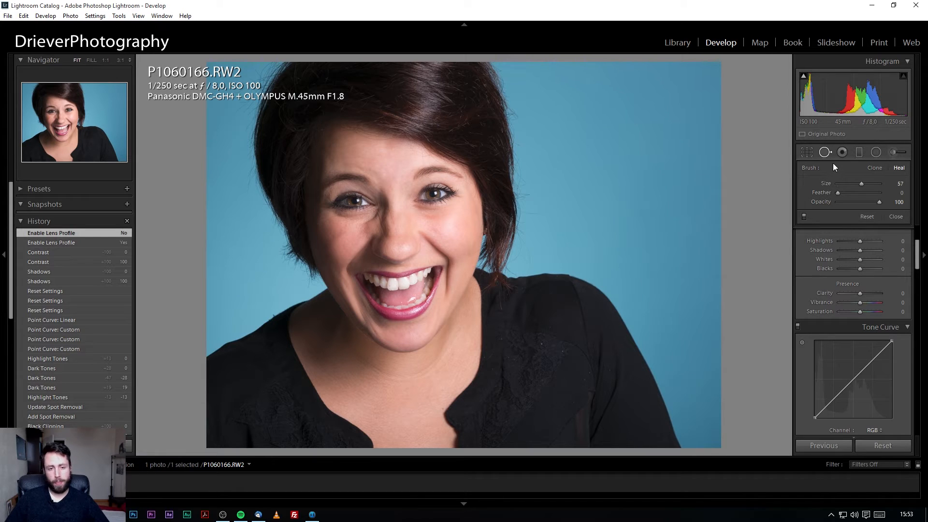
pyautogui.scroll(5, 377, 223)
pyautogui.scroll(1, 381, 227)
pyautogui.click(107, 64)
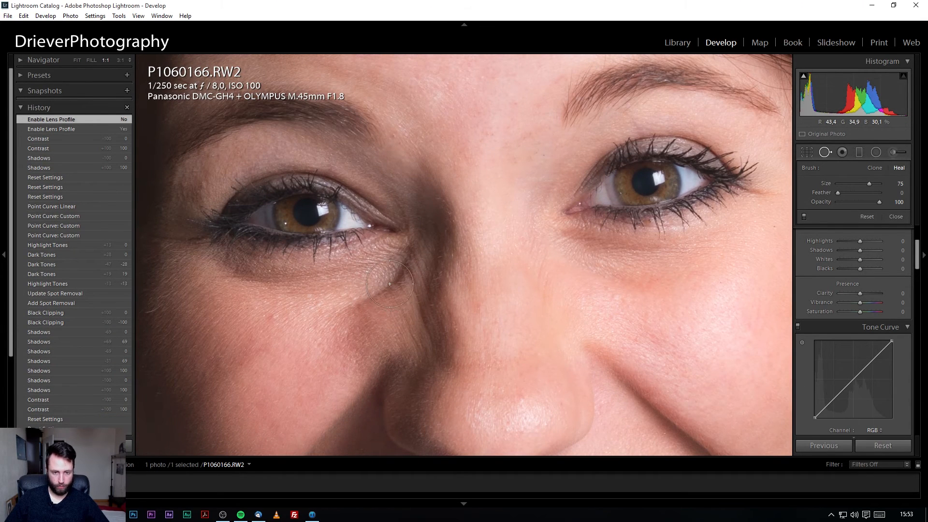
pyautogui.scroll(-8, 394, 278)
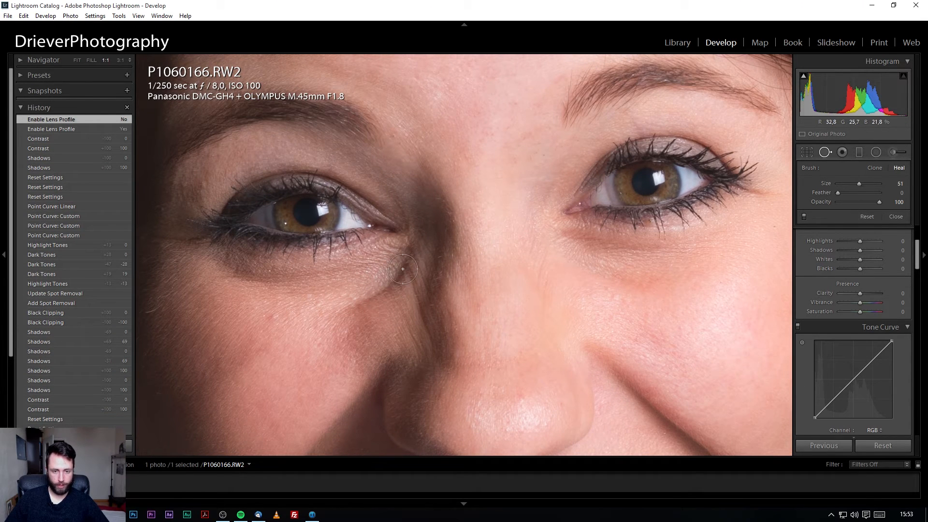
pyautogui.moveTo(411, 276); pyautogui.dragTo(353, 321)
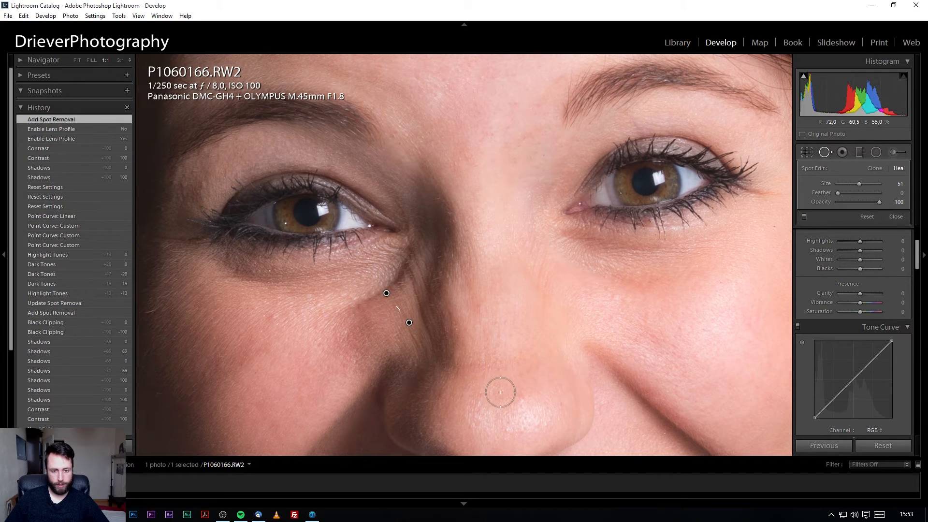
pyautogui.moveTo(421, 332); pyautogui.dragTo(415, 339)
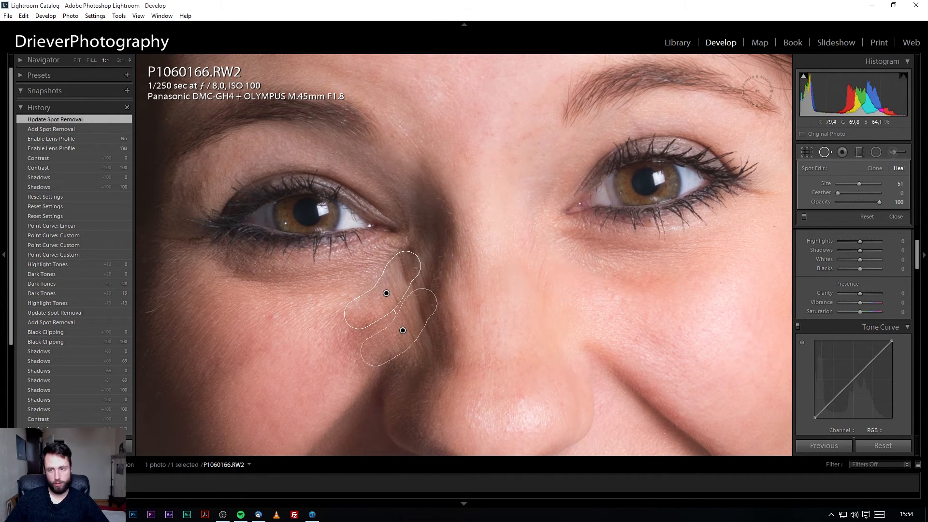
pyautogui.click(824, 152)
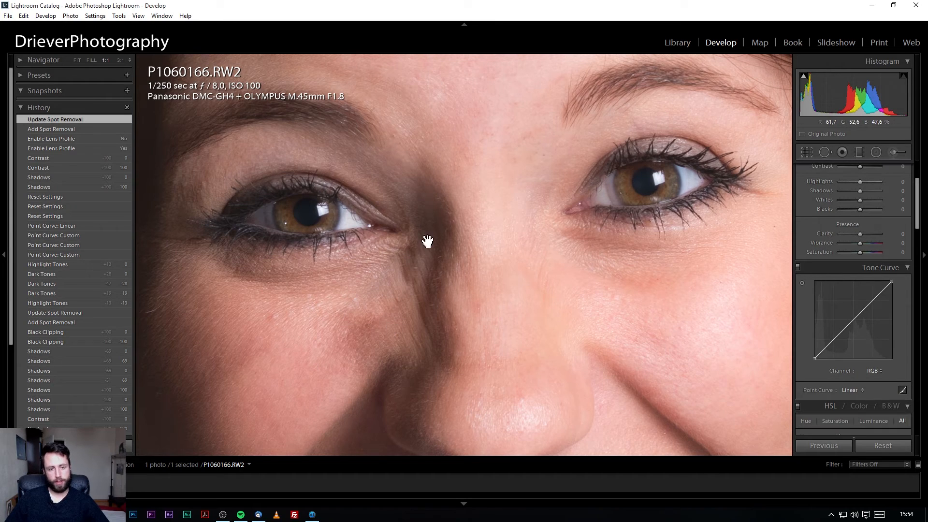
# Move the existing heal spot further down the cheek, then fit the whole portrait in view.
pyautogui.click(424, 301)
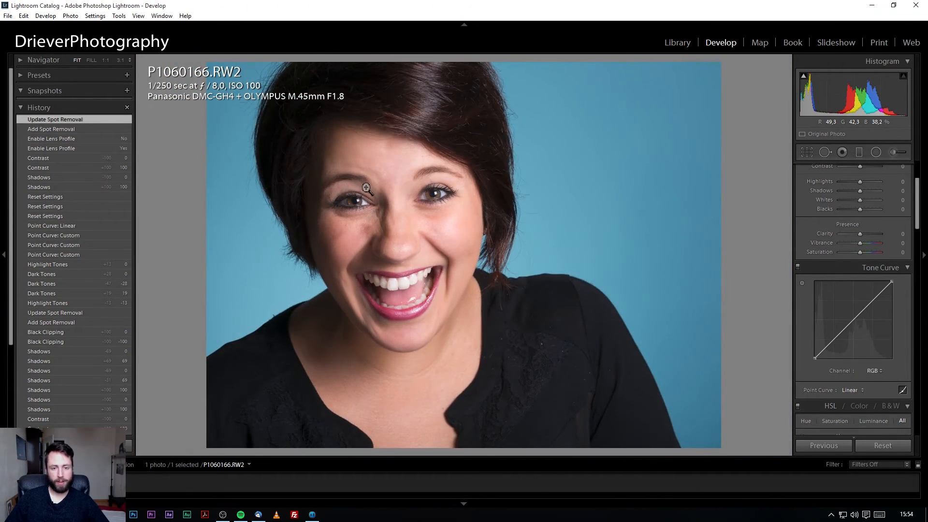
pyautogui.click(367, 188)
pyautogui.click(824, 152)
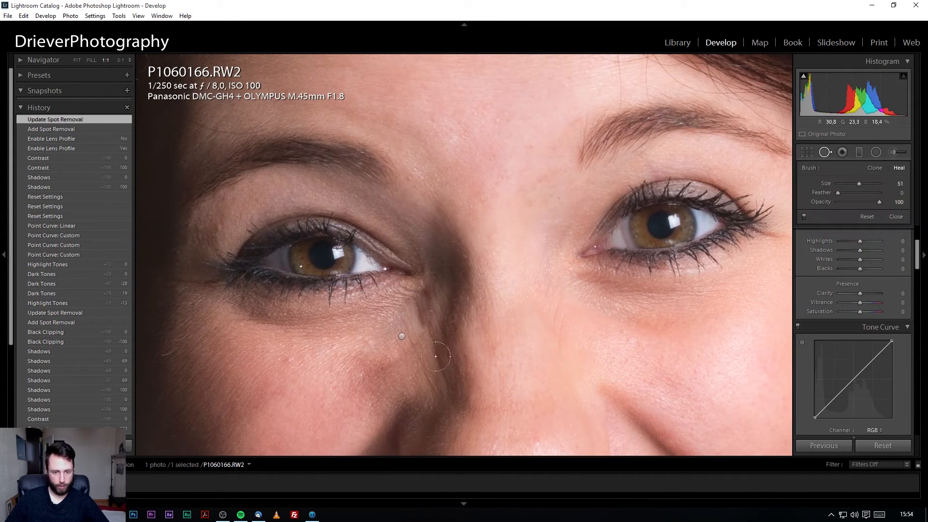
pyautogui.click(402, 337)
pyautogui.moveTo(428, 359); pyautogui.dragTo(417, 374)
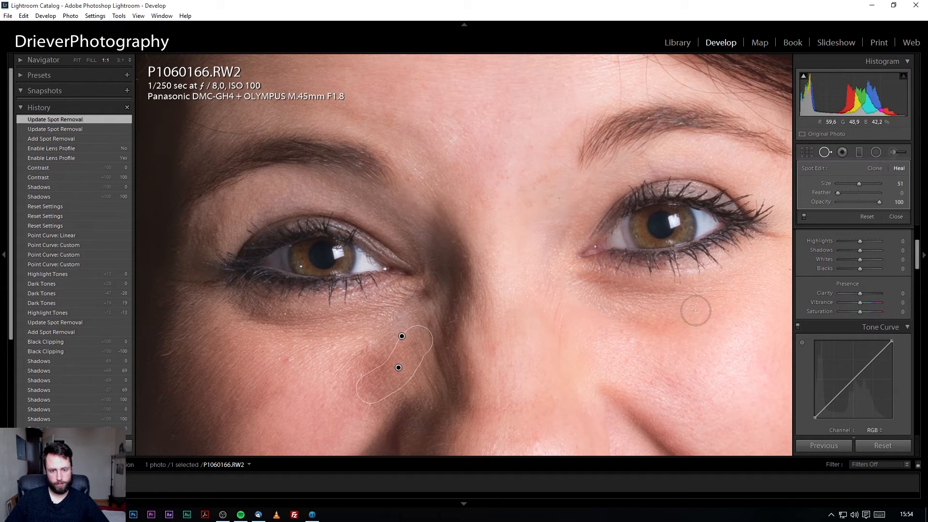
pyautogui.click(824, 153)
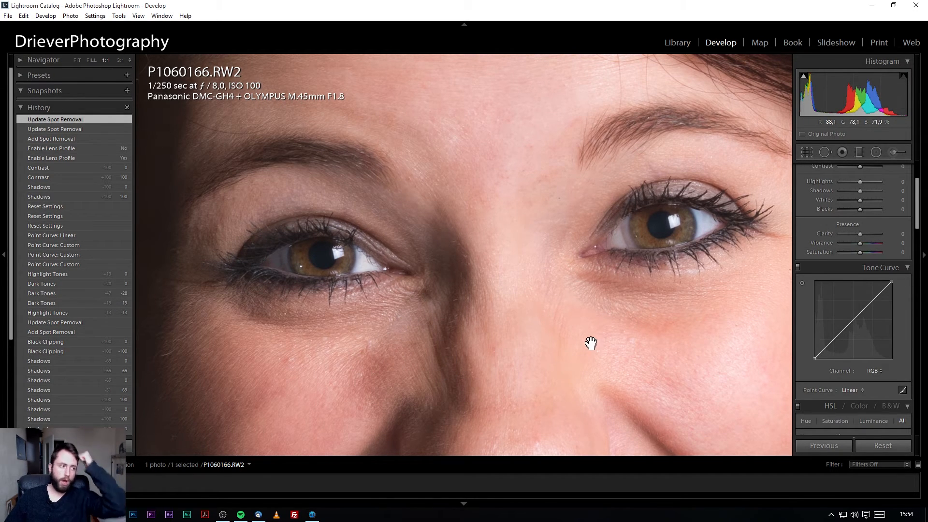
pyautogui.click(580, 333)
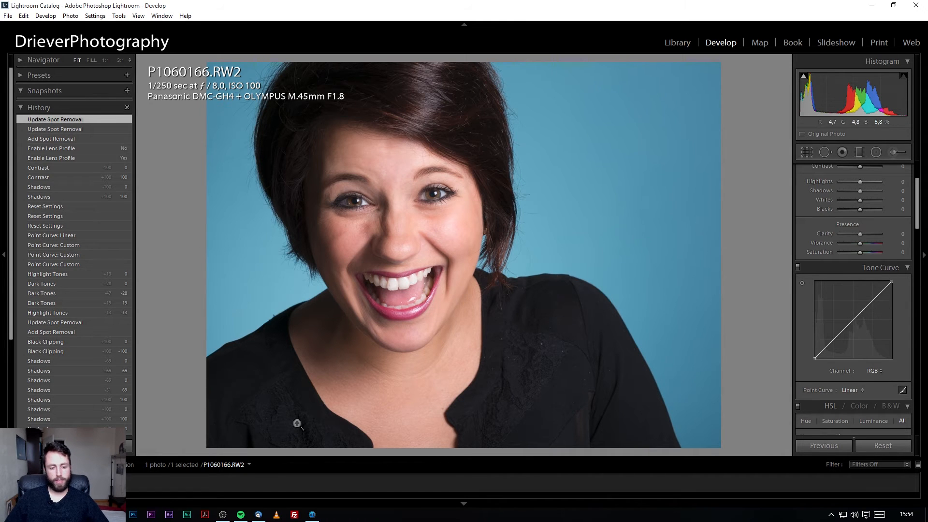
pyautogui.click(314, 514)
# Zoom the portrait to 100% on the eyes and open the list of new layer types.
pyautogui.doubleClick(260, 213)
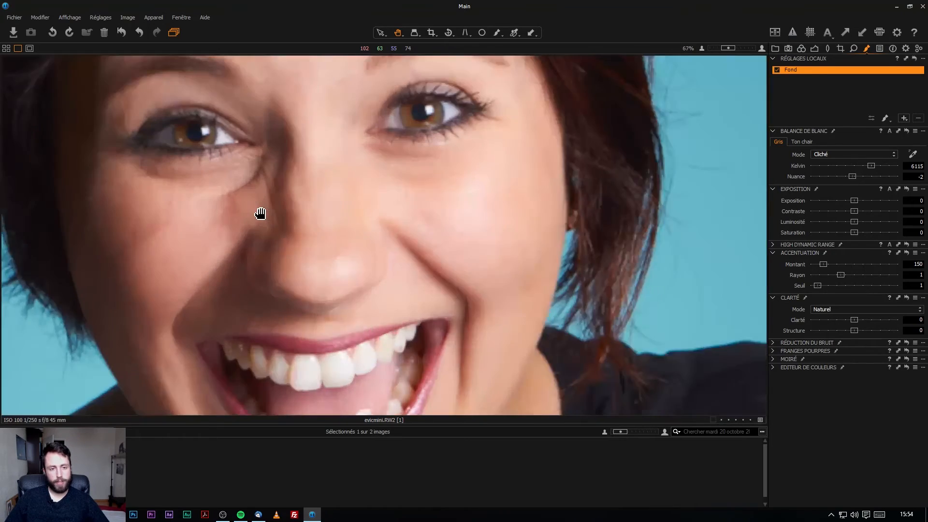
pyautogui.moveTo(368, 177); pyautogui.dragTo(459, 254)
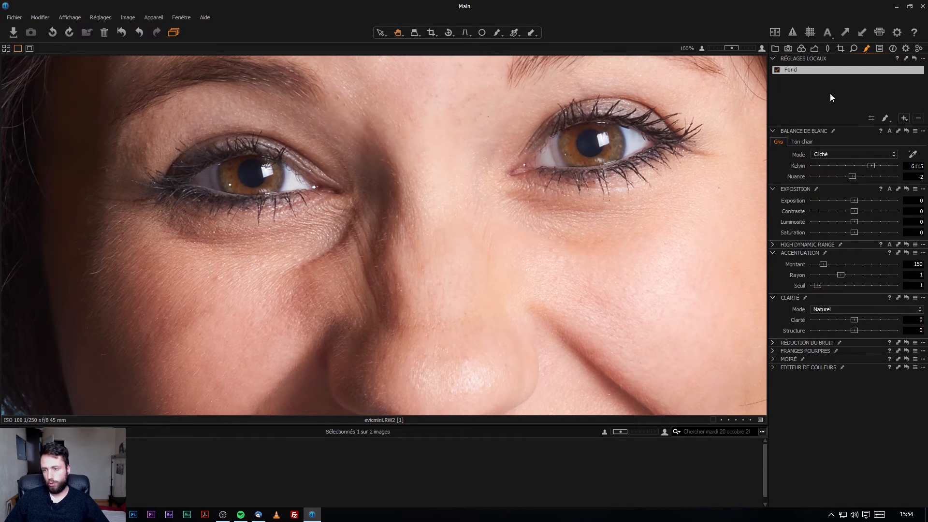
pyautogui.click(903, 117)
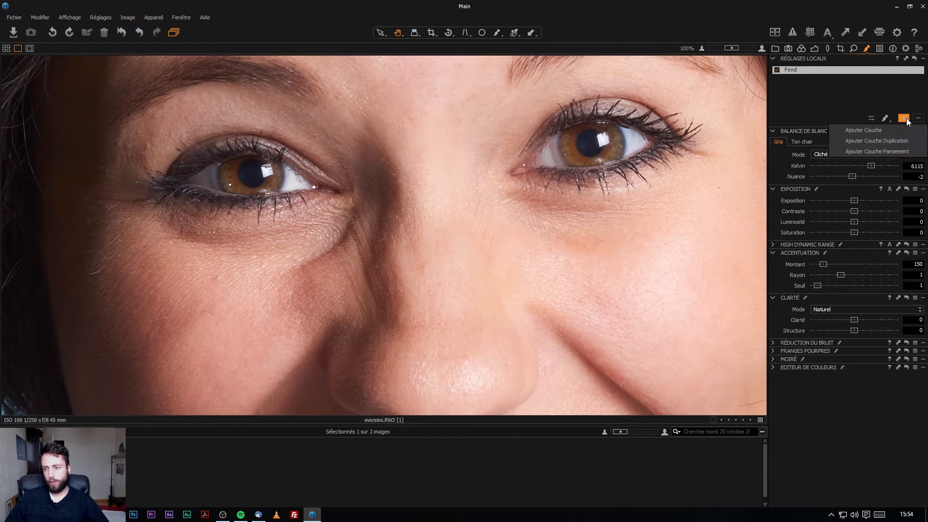
# Add a healing layer and paint over the crease beside the eye, sourcing from lower cheek.
pyautogui.click(886, 151)
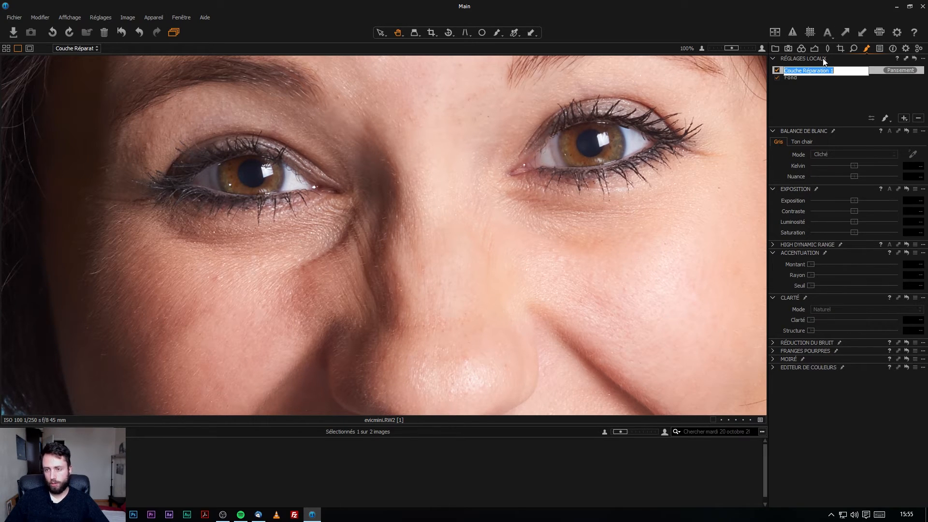
pyautogui.scroll(1, 294, 263)
pyautogui.scroll(-2, 336, 262)
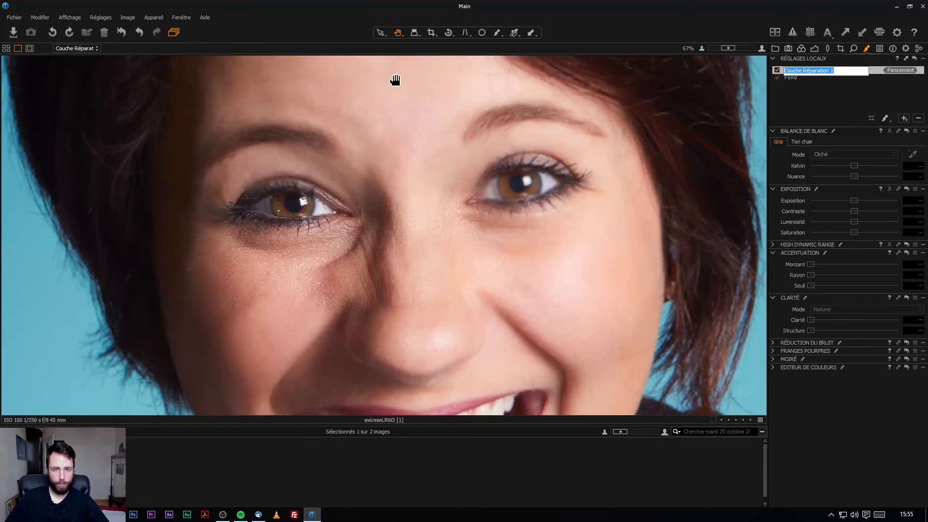
pyautogui.click(497, 36)
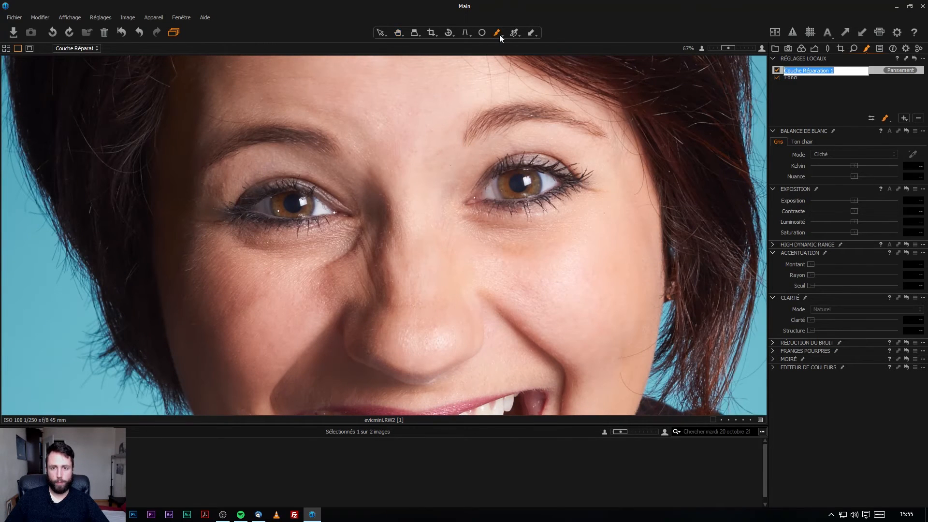
pyautogui.scroll(2, 341, 266)
pyautogui.moveTo(382, 171)
pyautogui.mouseDown()
pyautogui.moveTo(367, 220)
pyautogui.moveTo(345, 245)
pyautogui.moveTo(311, 256)
pyautogui.moveTo(258, 250)
pyautogui.mouseUp()
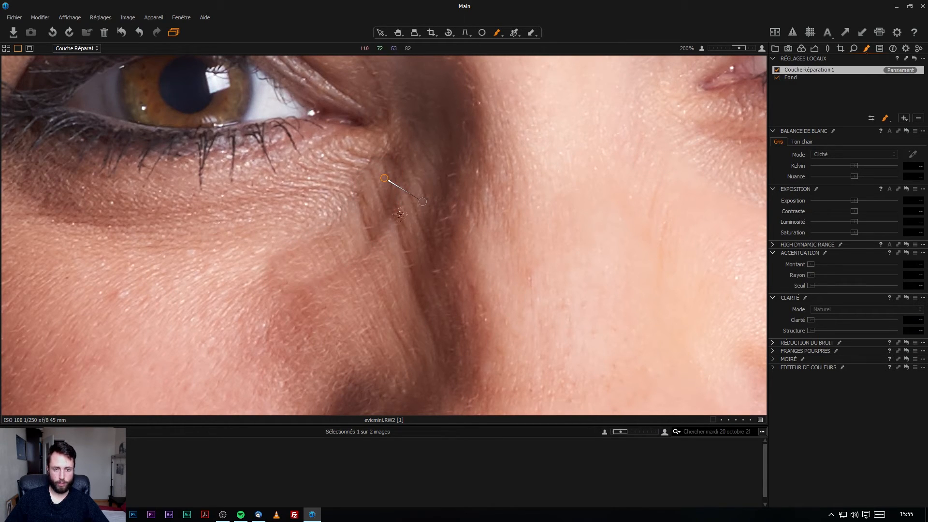
pyautogui.moveTo(421, 201)
pyautogui.mouseDown()
pyautogui.moveTo(398, 253)
pyautogui.moveTo(404, 245)
pyautogui.mouseUp()
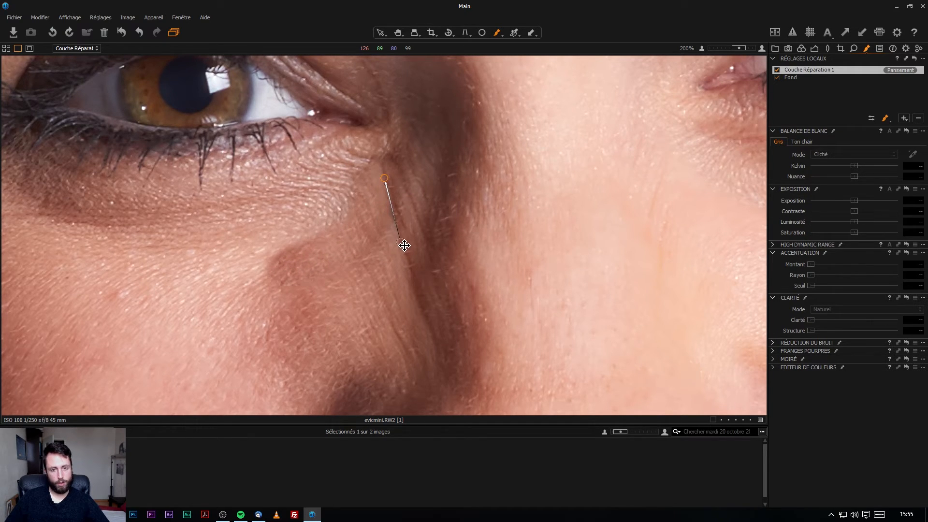
# Move the heal source up and to the right, then delete the healing layer.
pyautogui.scroll(-5, 427, 206)
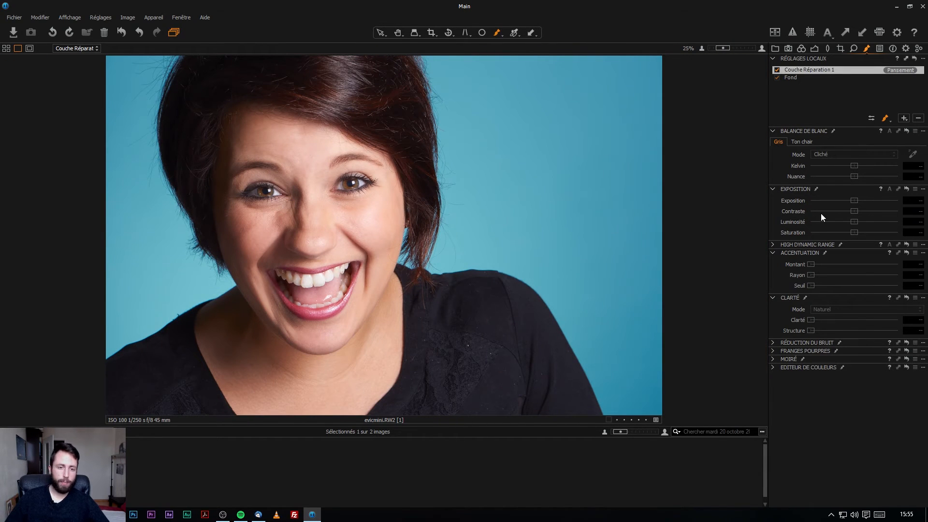
pyautogui.scroll(4, 278, 220)
pyautogui.scroll(1, 617, 144)
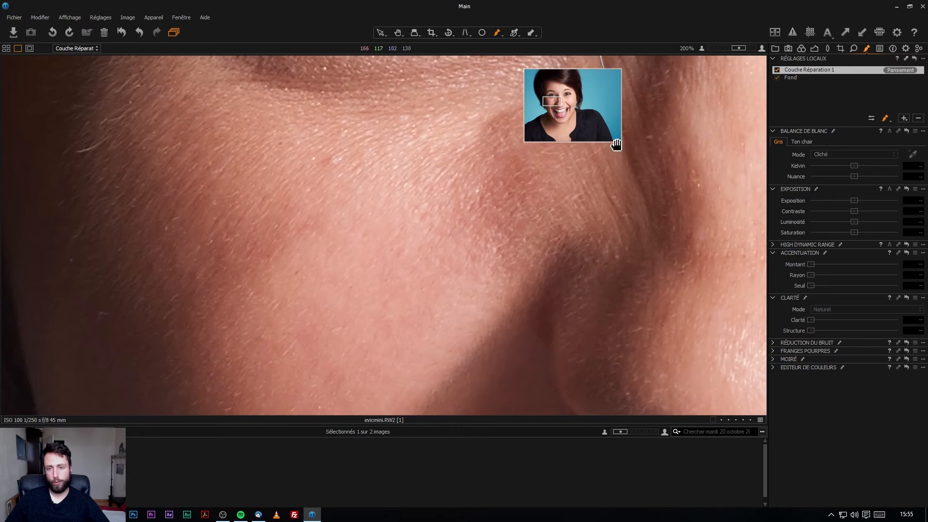
pyautogui.moveTo(617, 144)
pyautogui.mouseDown()
pyautogui.moveTo(647, 129)
pyautogui.moveTo(560, 265)
pyautogui.moveTo(513, 270)
pyautogui.mouseUp()
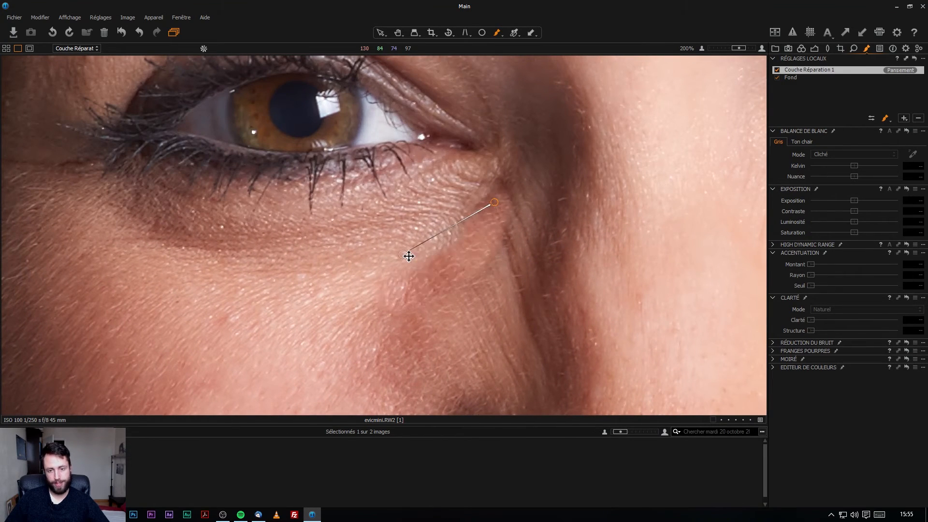
pyautogui.moveTo(487, 317)
pyautogui.mouseDown()
pyautogui.moveTo(526, 288)
pyautogui.moveTo(509, 284)
pyautogui.moveTo(483, 344)
pyautogui.moveTo(447, 373)
pyautogui.moveTo(460, 389)
pyautogui.moveTo(497, 394)
pyautogui.moveTo(630, 259)
pyautogui.moveTo(582, 158)
pyautogui.moveTo(535, 193)
pyautogui.moveTo(498, 264)
pyautogui.mouseUp()
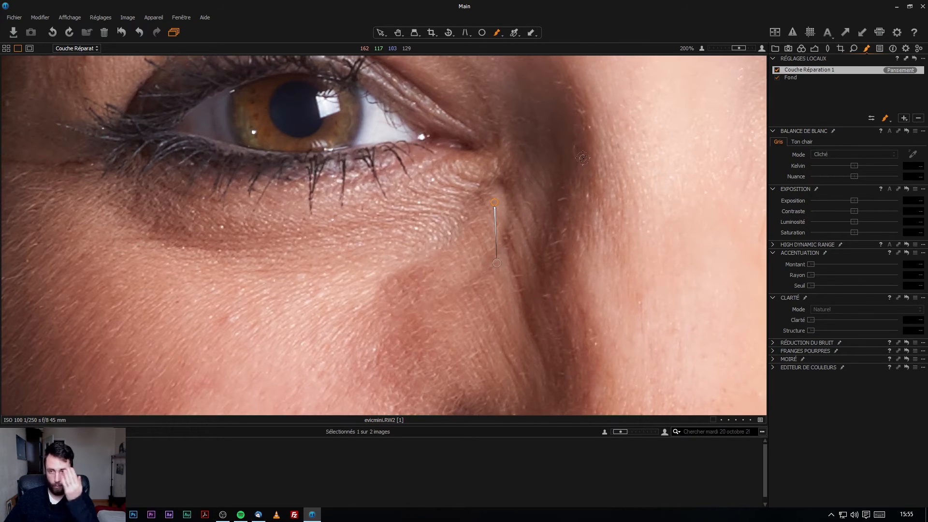
pyautogui.click(919, 118)
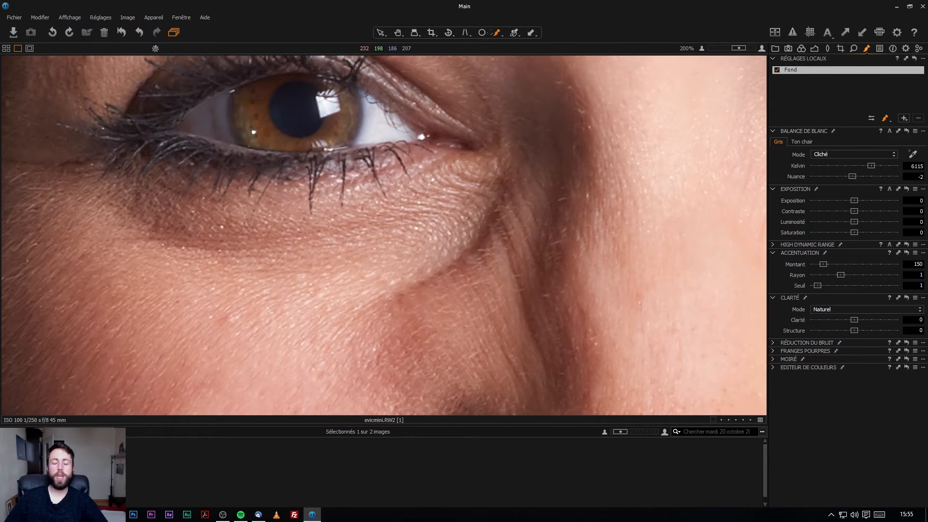
# Add a cloning repair layer over the under-eye crease, sourcing from down and right.
pyautogui.click(904, 119)
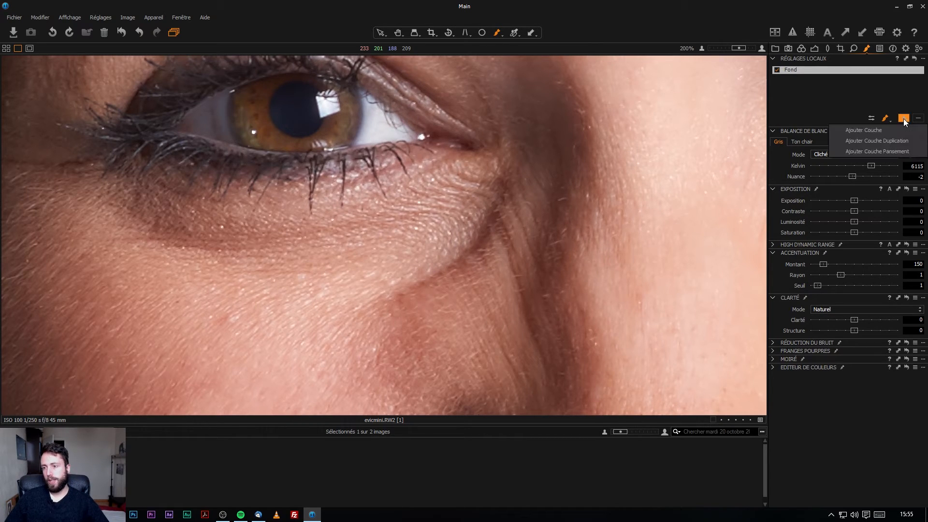
pyautogui.click(887, 144)
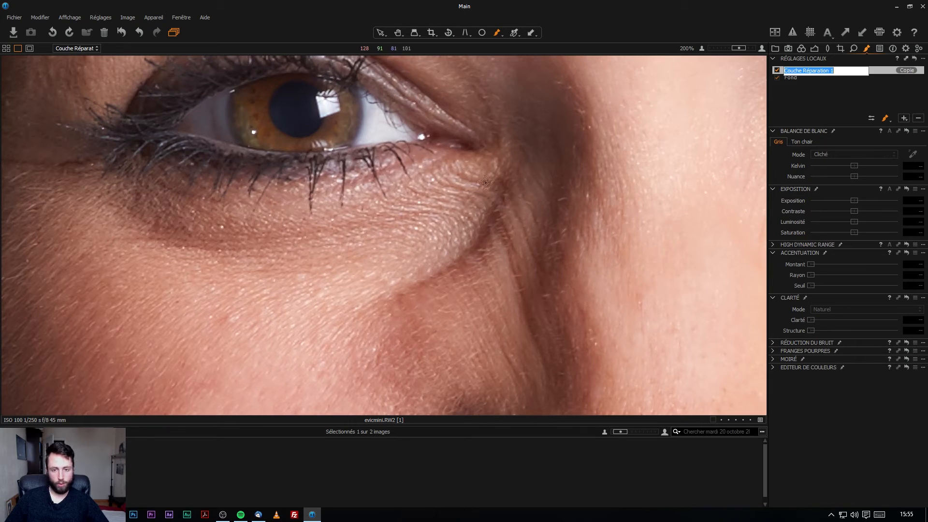
pyautogui.moveTo(482, 170)
pyautogui.mouseDown()
pyautogui.moveTo(498, 191)
pyautogui.moveTo(481, 222)
pyautogui.moveTo(374, 274)
pyautogui.mouseUp()
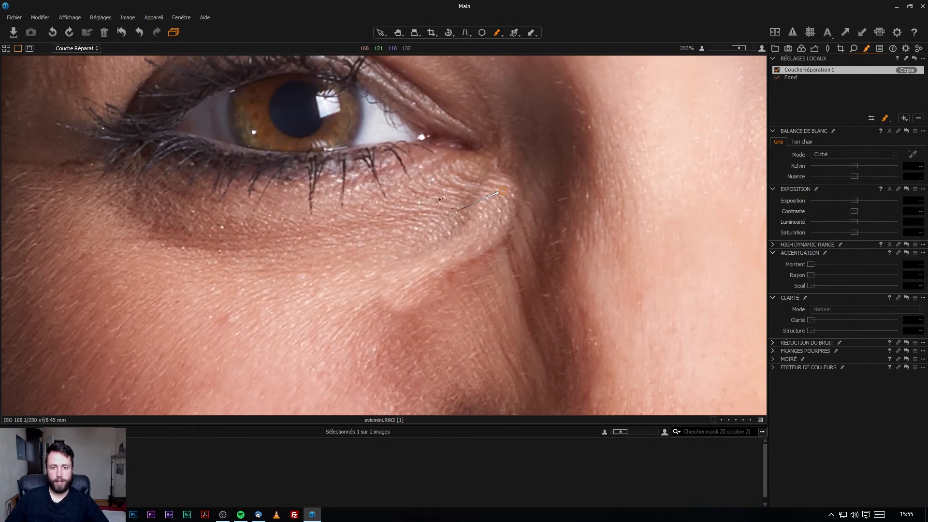
pyautogui.moveTo(459, 216)
pyautogui.mouseDown()
pyautogui.moveTo(515, 251)
pyautogui.moveTo(527, 246)
pyautogui.mouseUp()
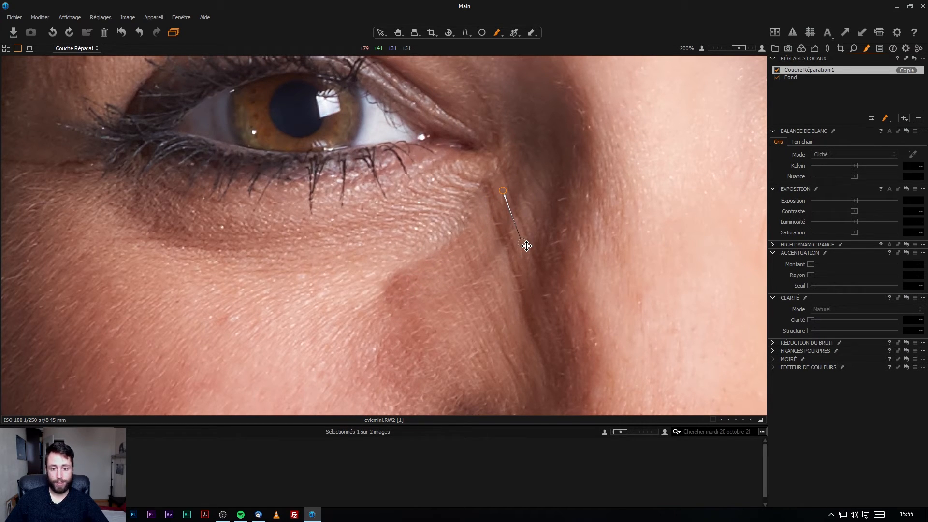
# Check the brush size, hardness and opacity, fit the portrait, then delete the cloning layer.
pyautogui.rightClick(461, 214)
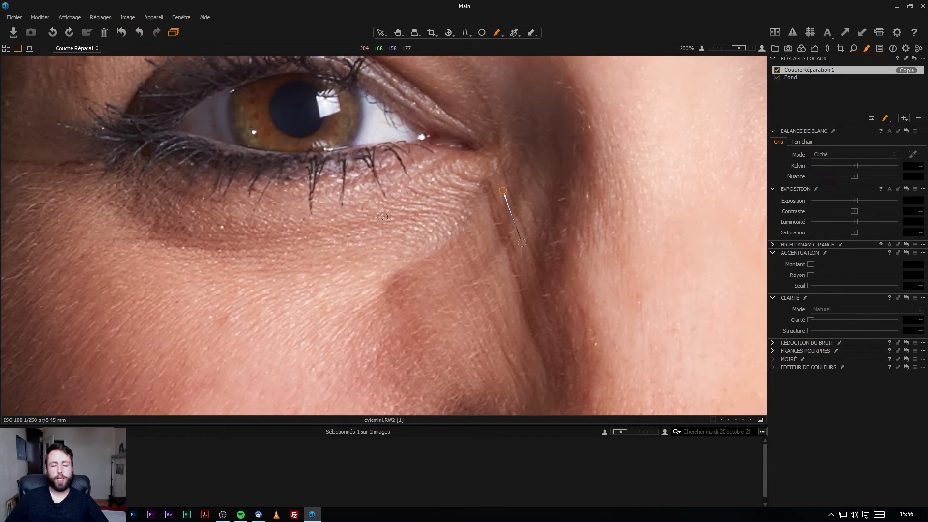
pyautogui.rightClick(418, 190)
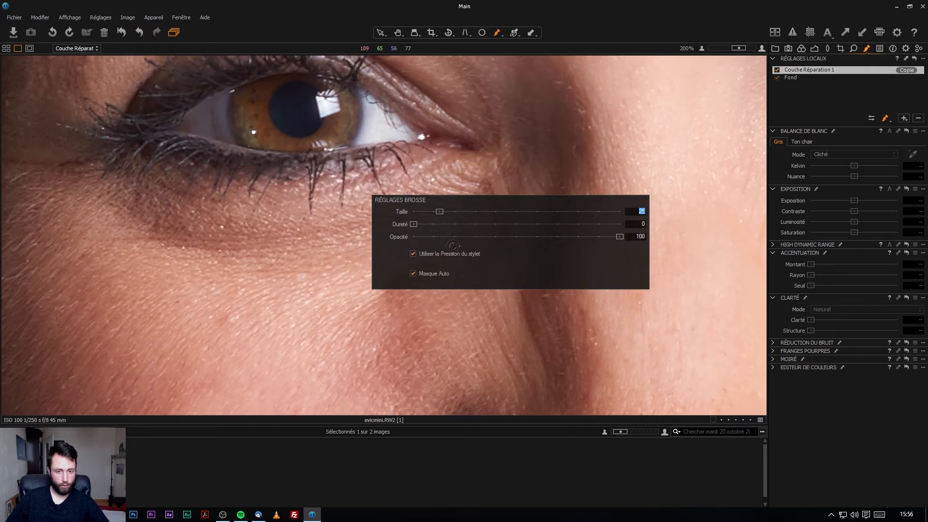
pyautogui.hotkey('ctrl', '0')
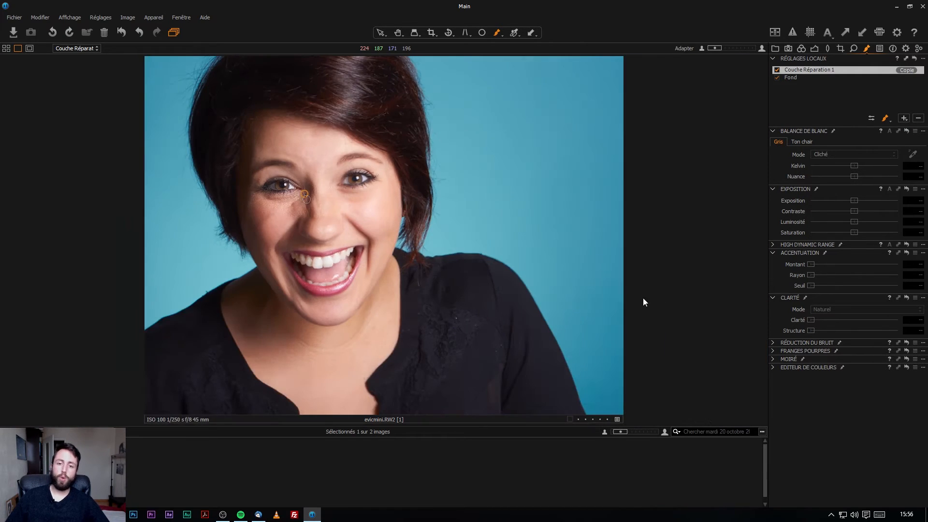
pyautogui.scroll(5, 332, 225)
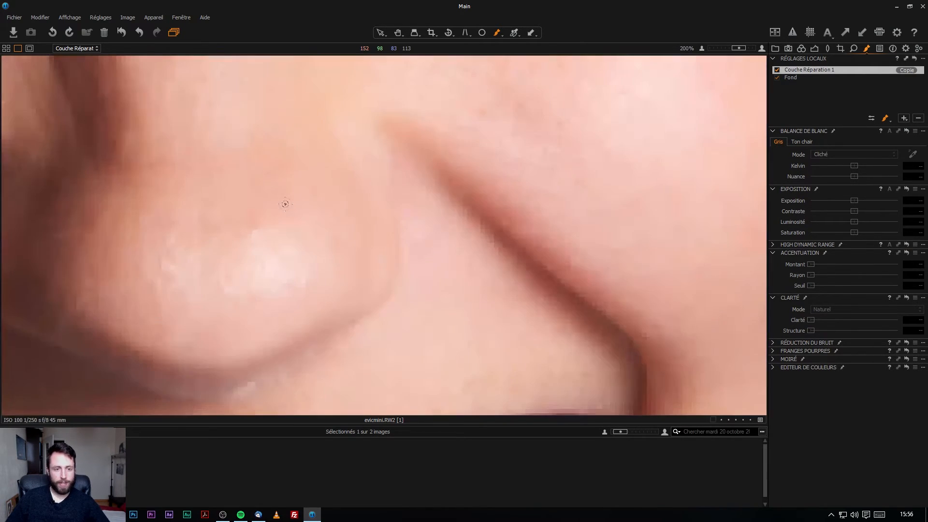
pyautogui.rightClick(257, 130)
pyautogui.moveTo(264, 129); pyautogui.dragTo(258, 125)
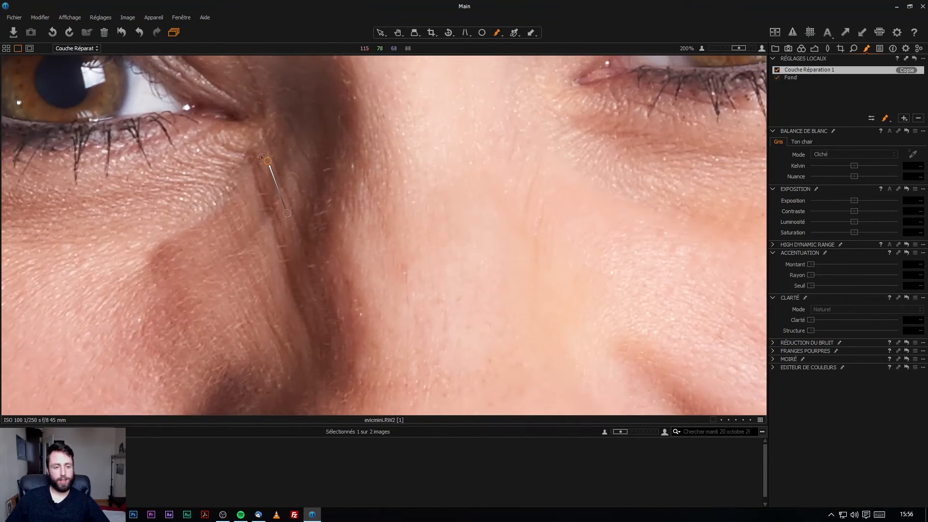
pyautogui.click(919, 118)
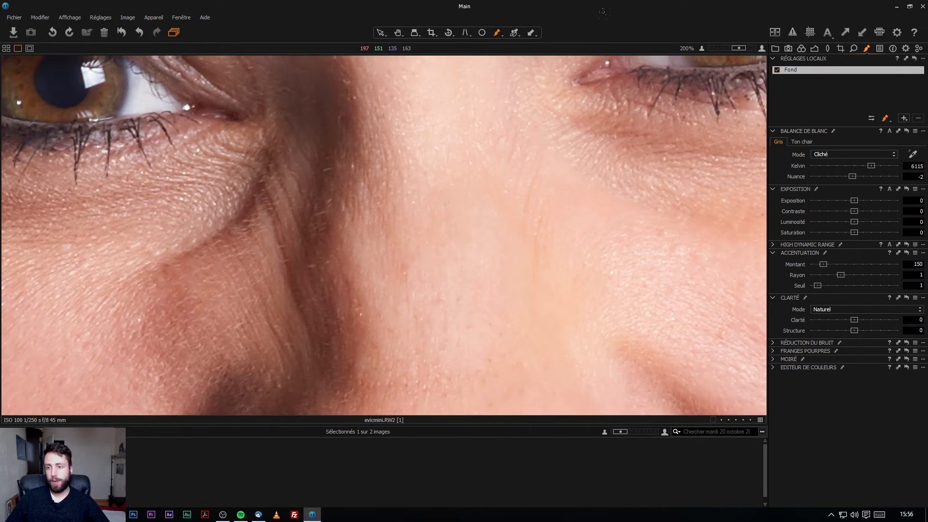
# Frame the eyes and forehead and add a new healing layer.
pyautogui.scroll(-5, 530, 183)
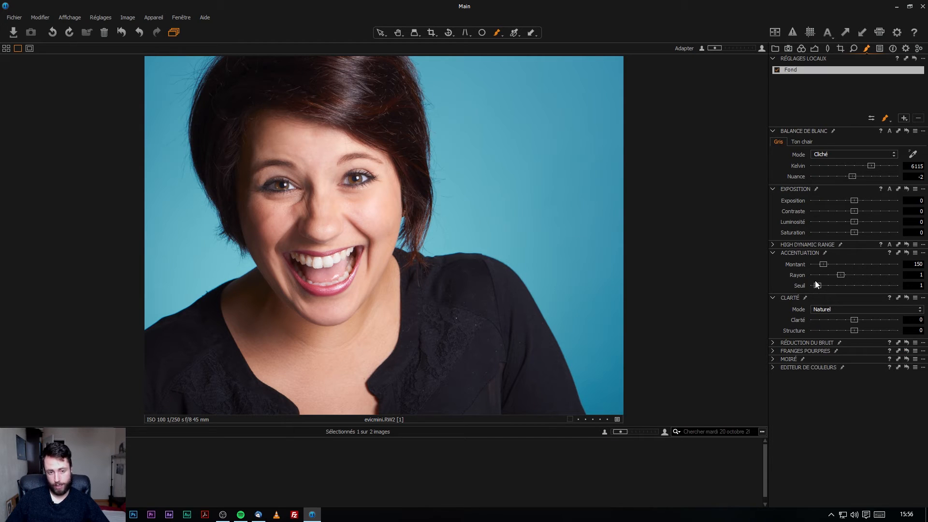
pyautogui.scroll(4, 331, 184)
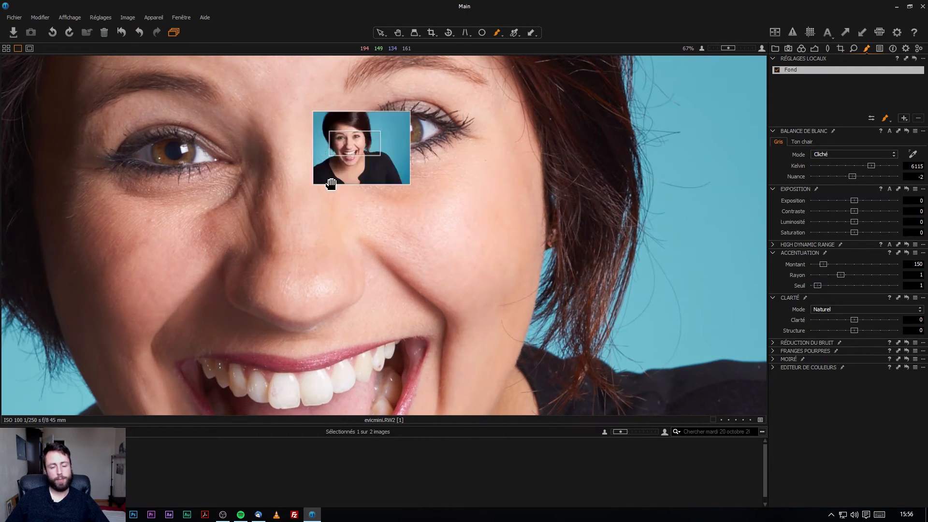
pyautogui.moveTo(311, 166); pyautogui.dragTo(375, 272)
pyautogui.click(903, 118)
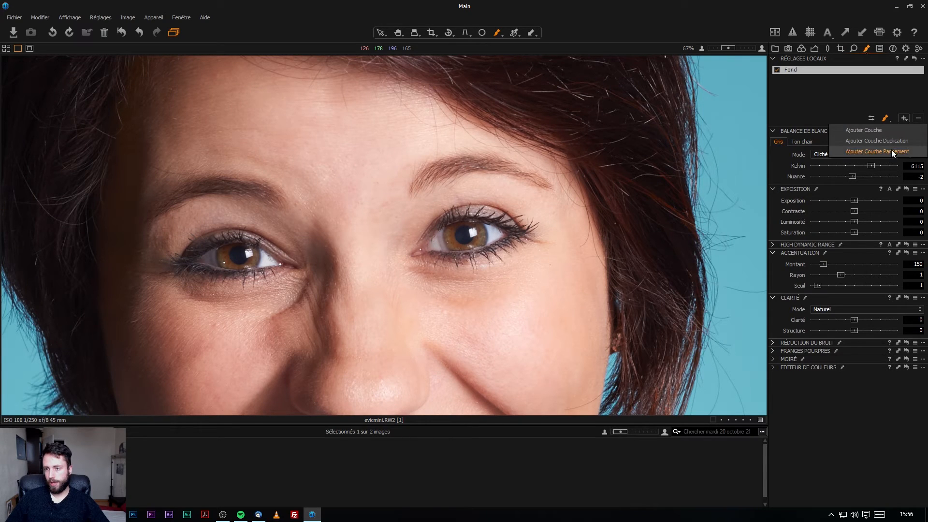
pyautogui.click(892, 150)
# Heal the crease under the eye with skin from lower on the cheek, then remove the layer.
pyautogui.scroll(-1, 285, 153)
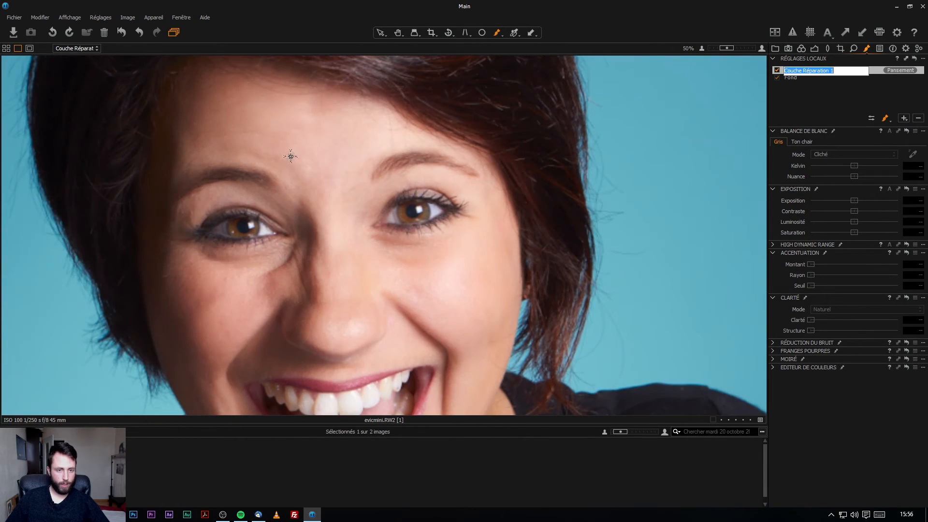
pyautogui.moveTo(227, 273); pyautogui.dragTo(221, 285)
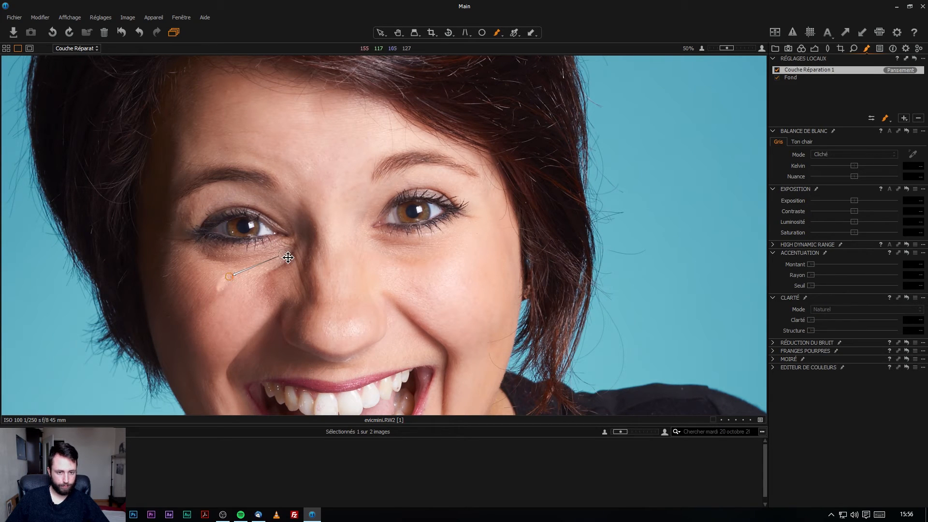
pyautogui.moveTo(283, 255); pyautogui.dragTo(257, 299)
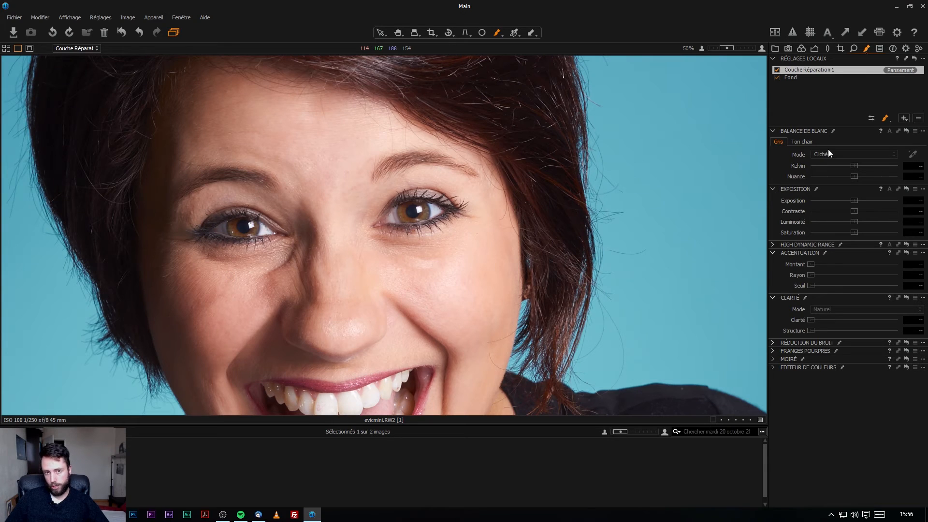
pyautogui.click(919, 118)
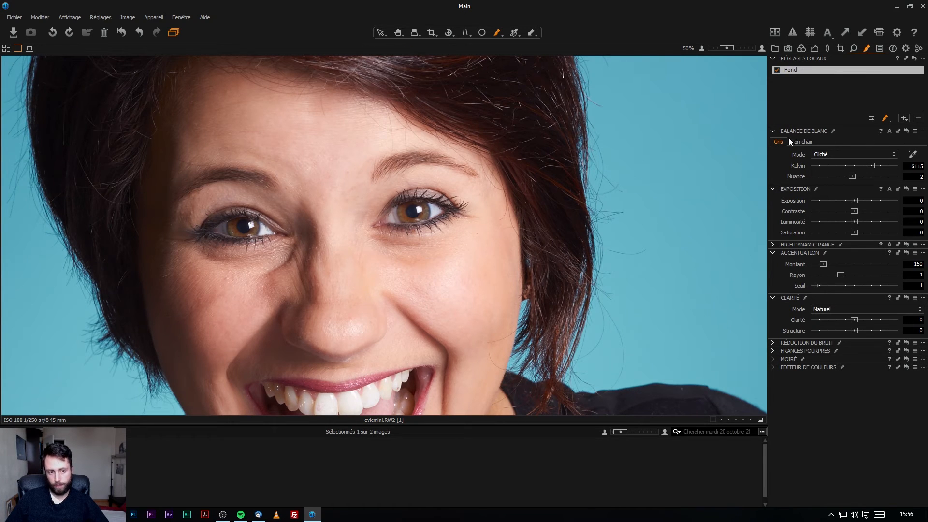
pyautogui.click(905, 121)
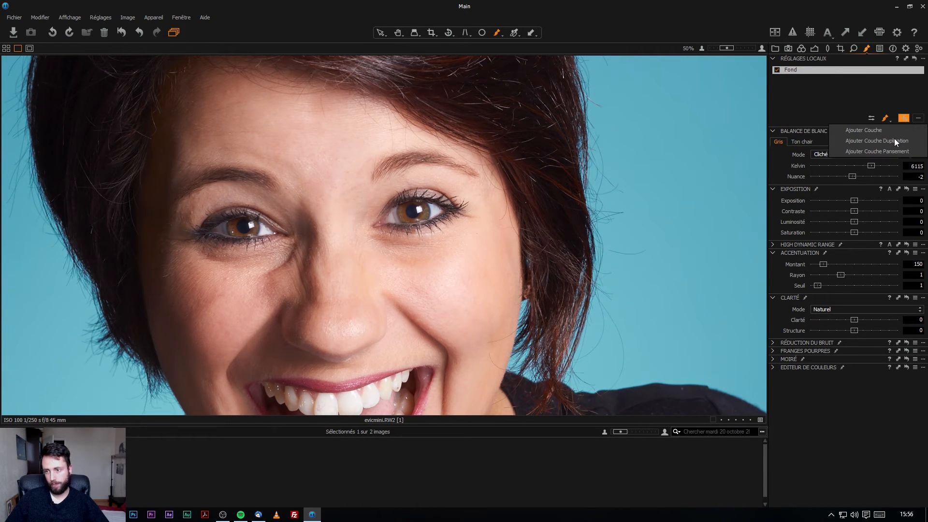
pyautogui.click(884, 153)
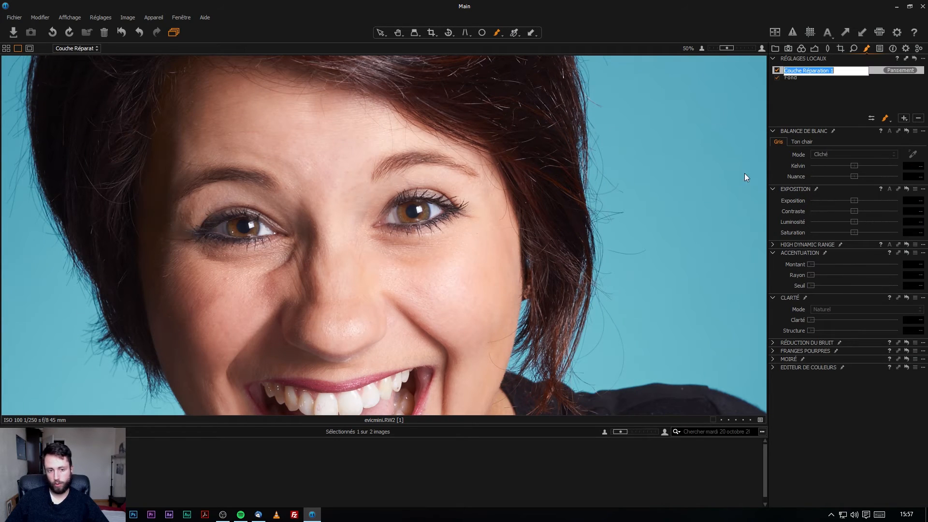
pyautogui.click(200, 298)
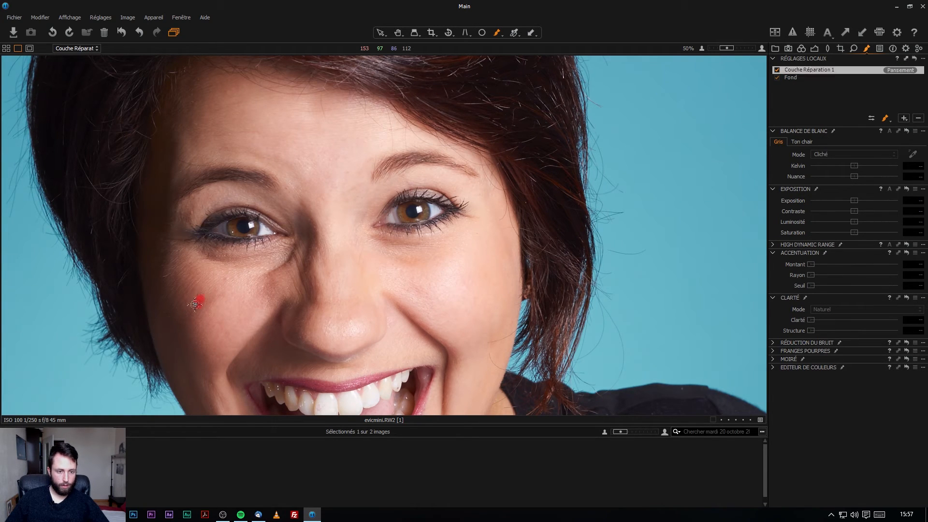
pyautogui.moveTo(257, 275); pyautogui.dragTo(227, 319)
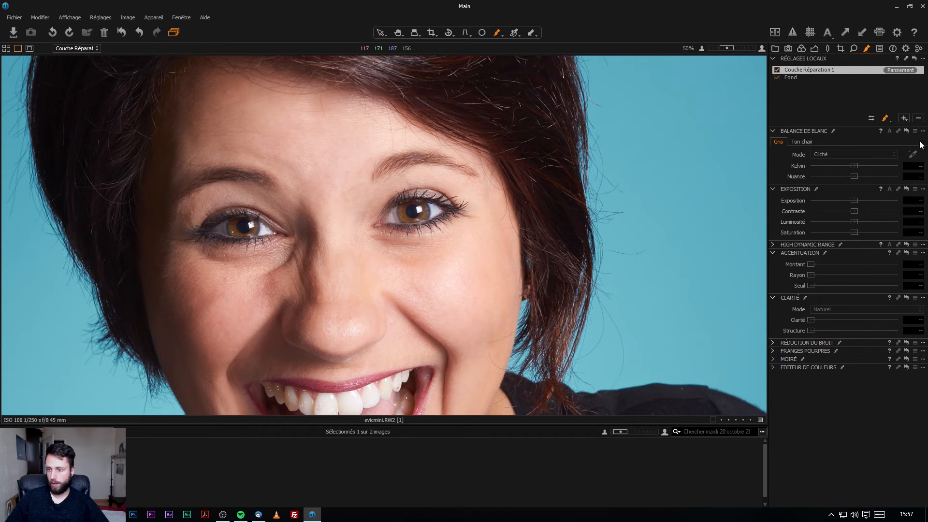
pyautogui.click(904, 118)
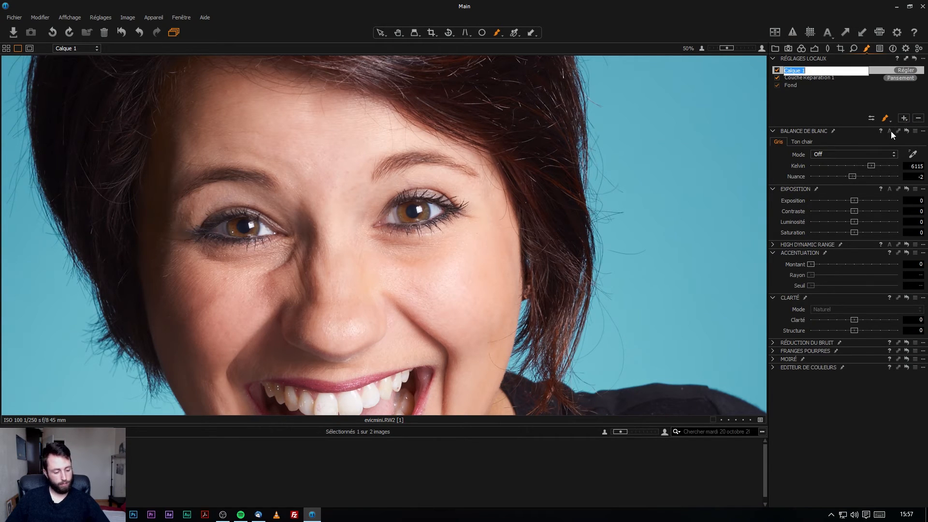
pyautogui.click(842, 99)
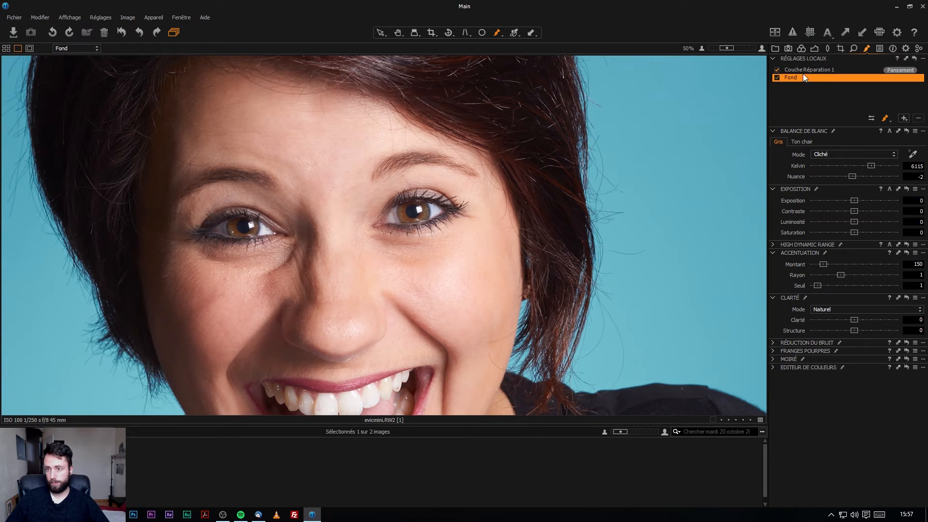
pyautogui.click(819, 70)
pyautogui.click(902, 120)
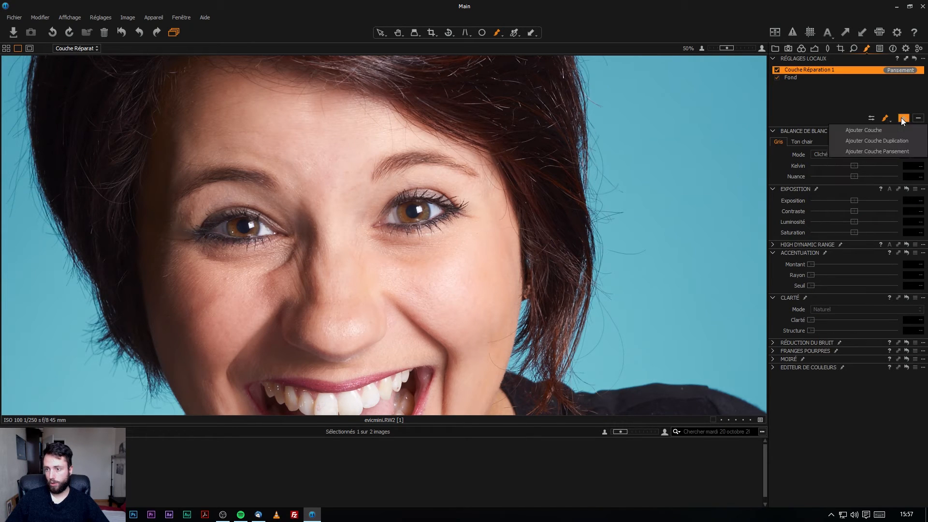
pyautogui.click(896, 154)
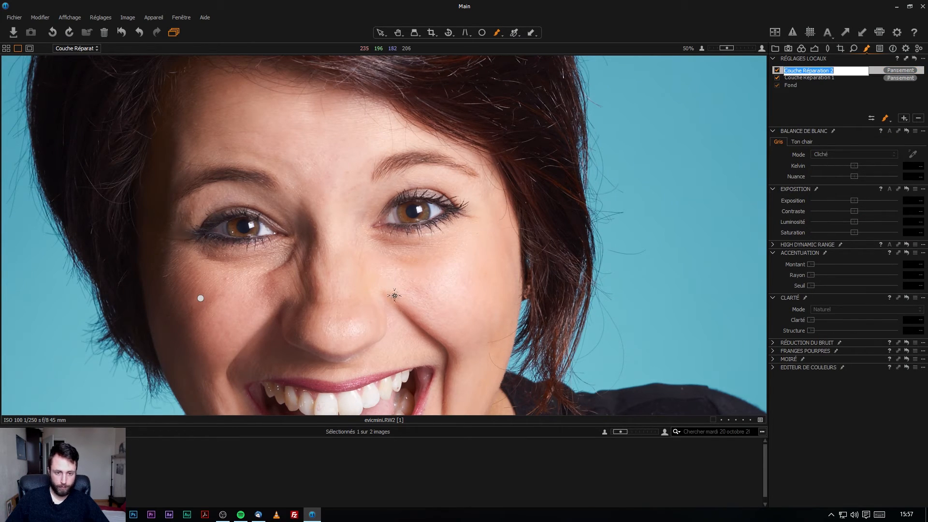
pyautogui.click(269, 272)
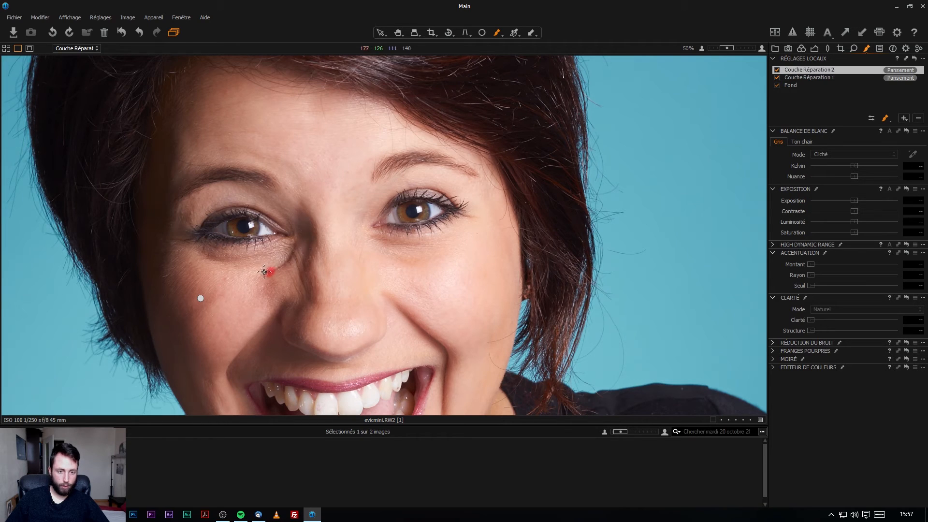
pyautogui.moveTo(360, 329)
pyautogui.mouseDown()
pyautogui.moveTo(324, 253)
pyautogui.moveTo(259, 284)
pyautogui.moveTo(251, 277)
pyautogui.moveTo(262, 283)
pyautogui.mouseUp()
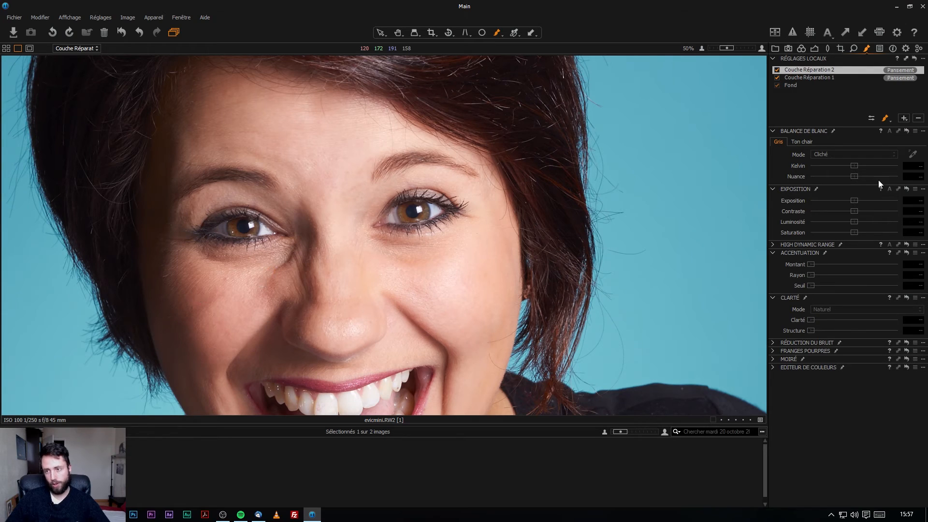
pyautogui.click(918, 119)
pyautogui.click(918, 118)
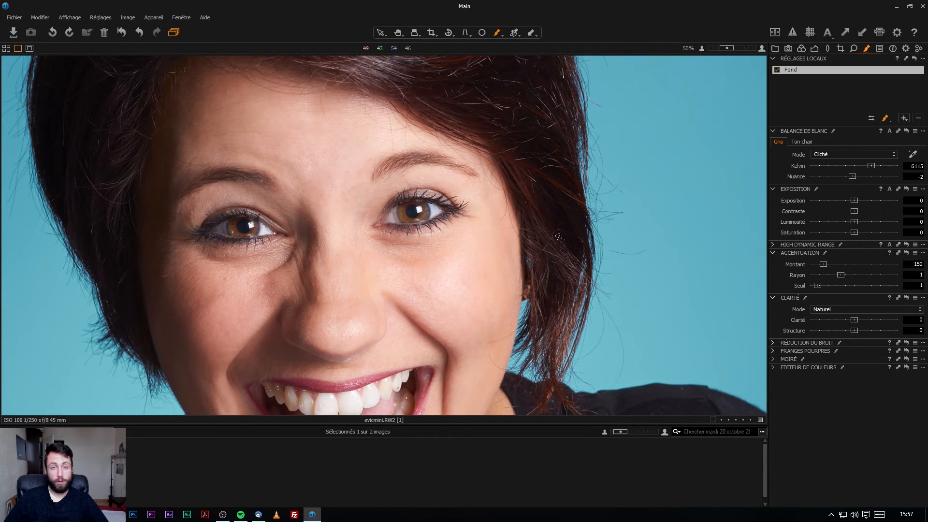
# Add a new local adjustment layer named Calque 1 above Fond.
pyautogui.click(905, 120)
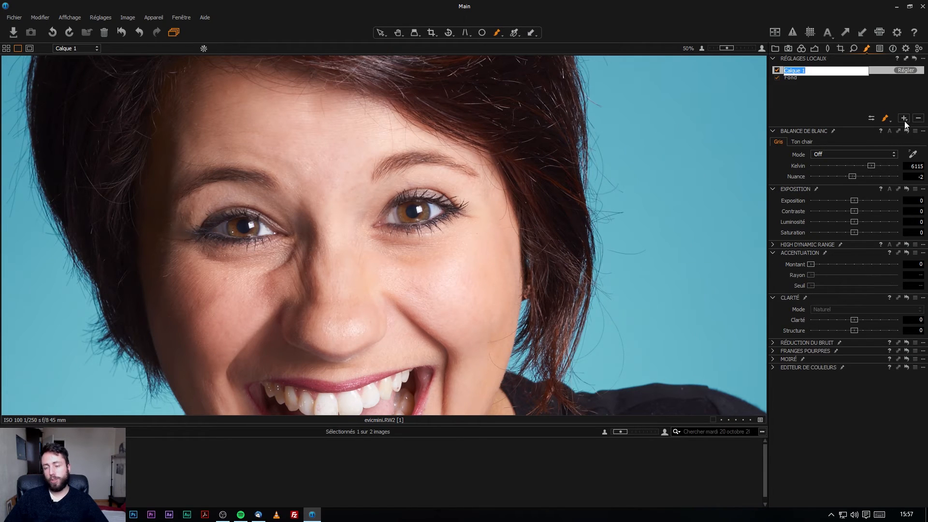
pyautogui.click(811, 99)
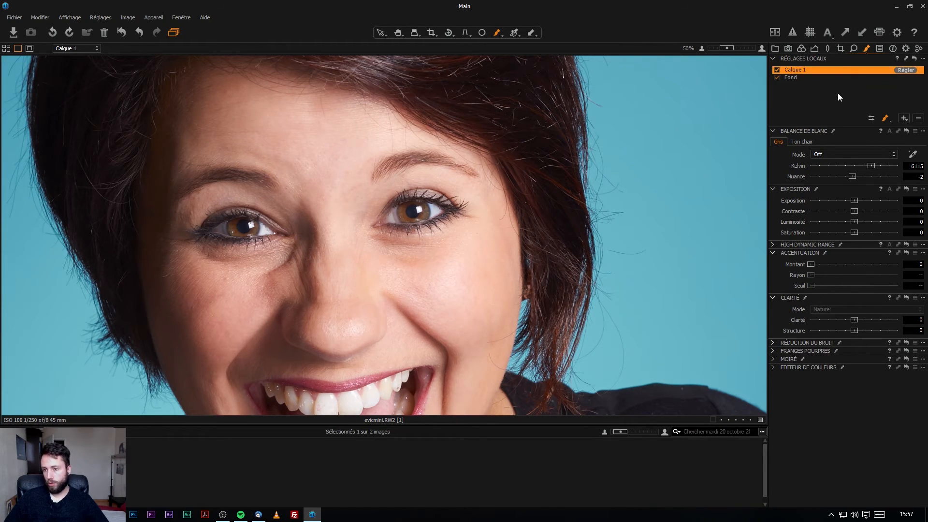
pyautogui.scroll(-1, 512, 245)
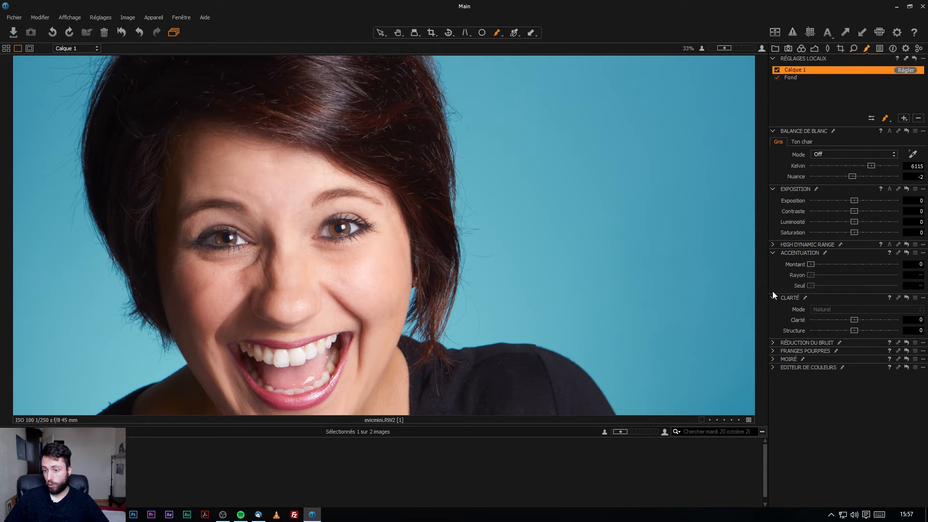
# Expand the HDR, Noise Reduction, Purple Fringing, Moiré and Colour Editor sections for Calque 1.
pyautogui.click(772, 244)
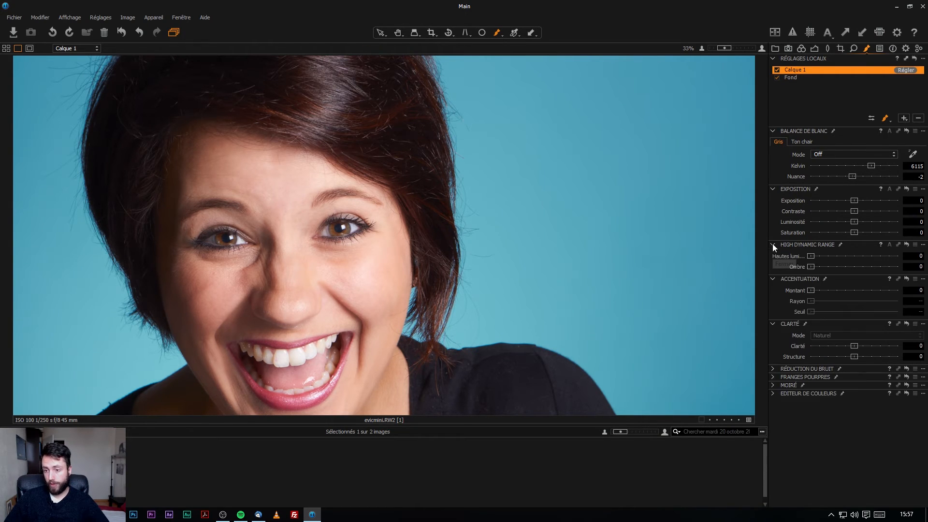
pyautogui.click(774, 373)
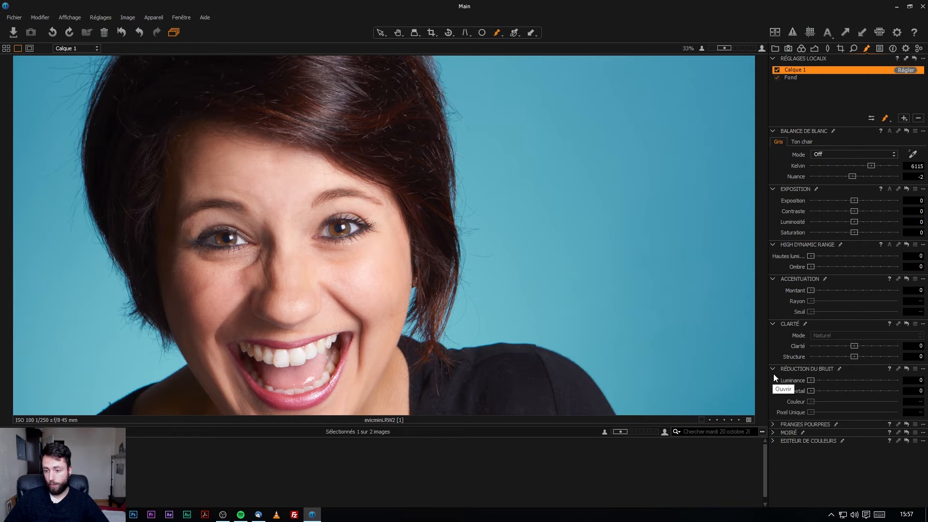
pyautogui.click(775, 425)
pyautogui.click(774, 449)
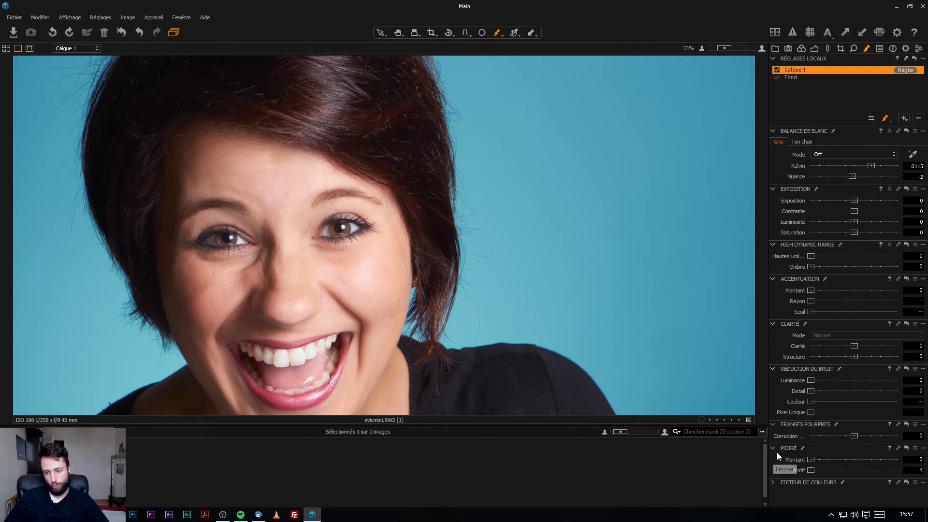
pyautogui.click(775, 482)
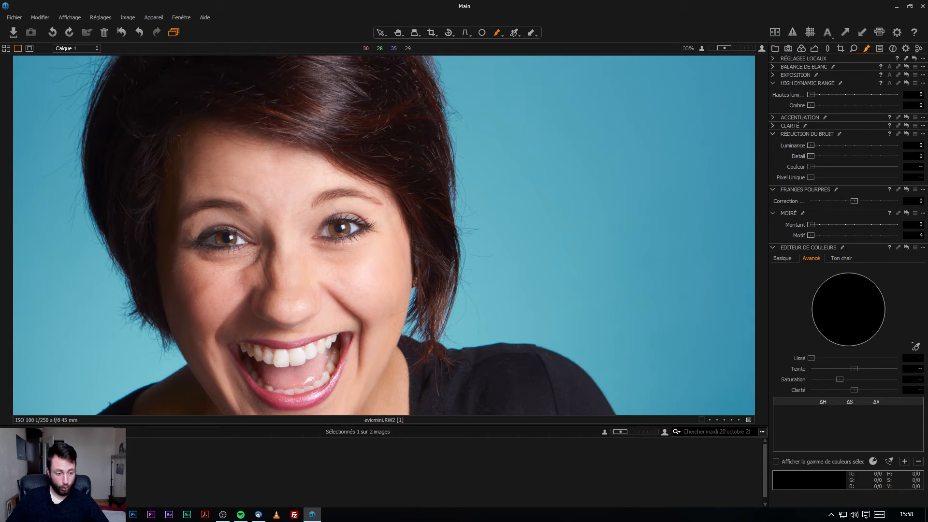
pyautogui.hotkey('alt', 'Tab')
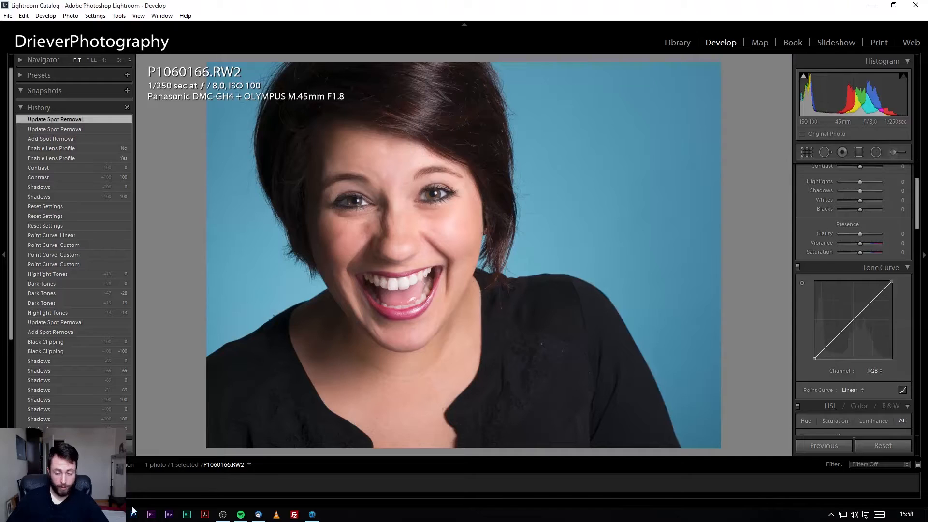
pyautogui.click(904, 153)
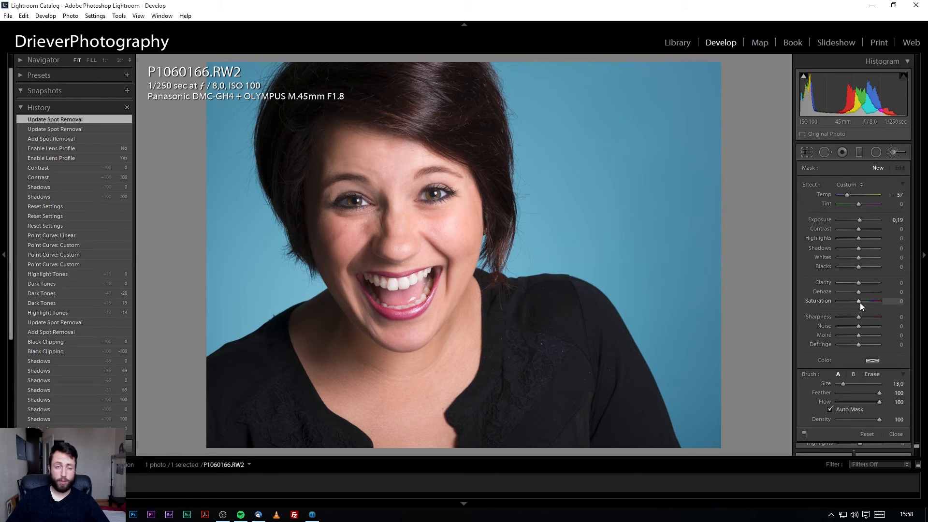
pyautogui.click(313, 515)
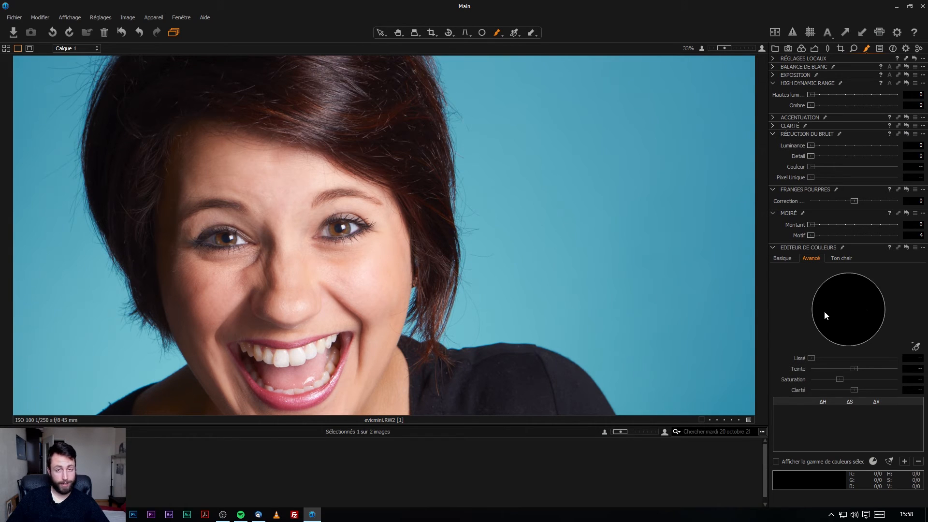
# Cycle the colour editor through its Basic, Advanced and Skin Tone modes.
pyautogui.click(789, 257)
pyautogui.click(814, 260)
pyautogui.click(783, 259)
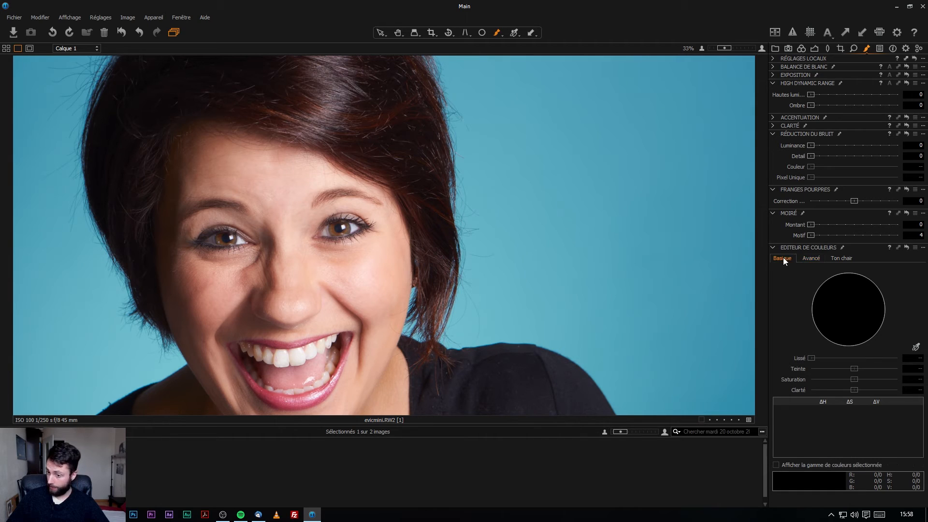
pyautogui.click(813, 257)
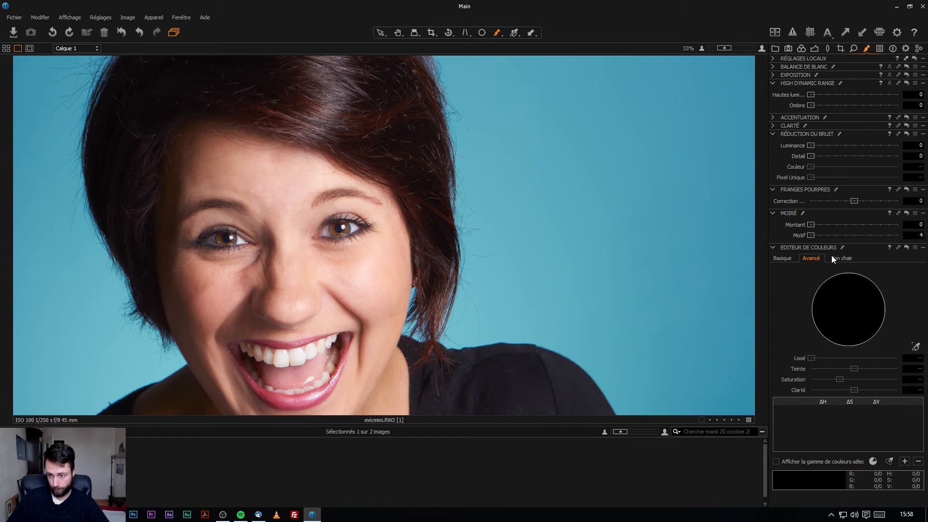
pyautogui.click(846, 257)
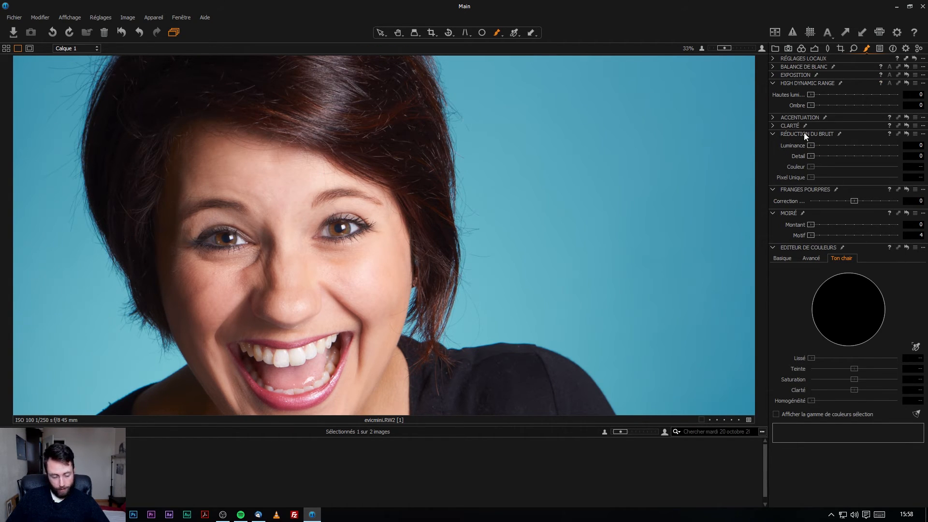
# Show the layer list and raise Calque 1's contrast to 50 under Exposure.
pyautogui.click(773, 59)
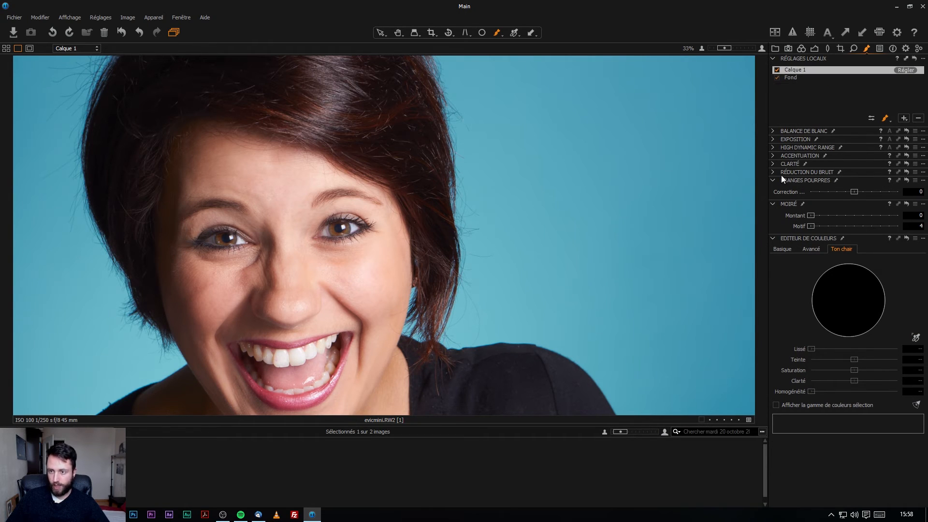
pyautogui.click(773, 132)
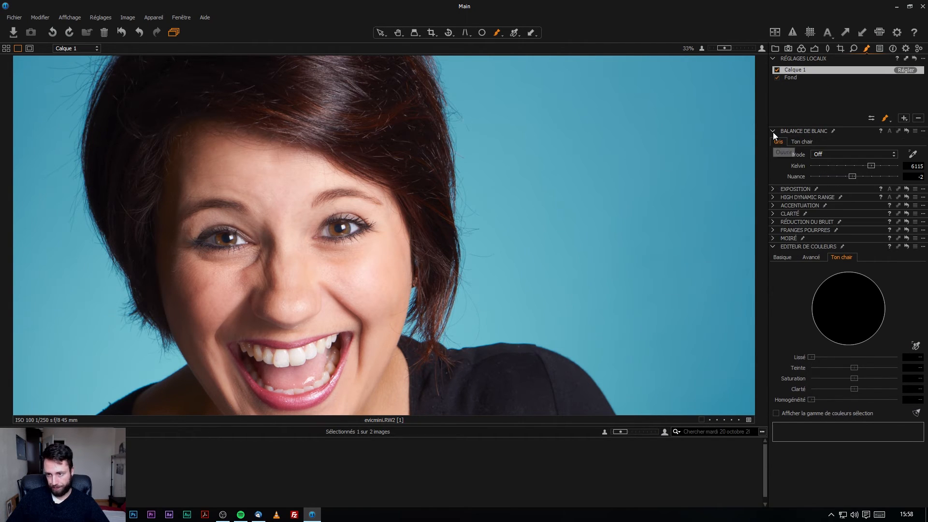
pyautogui.click(773, 189)
pyautogui.moveTo(853, 212); pyautogui.dragTo(860, 211)
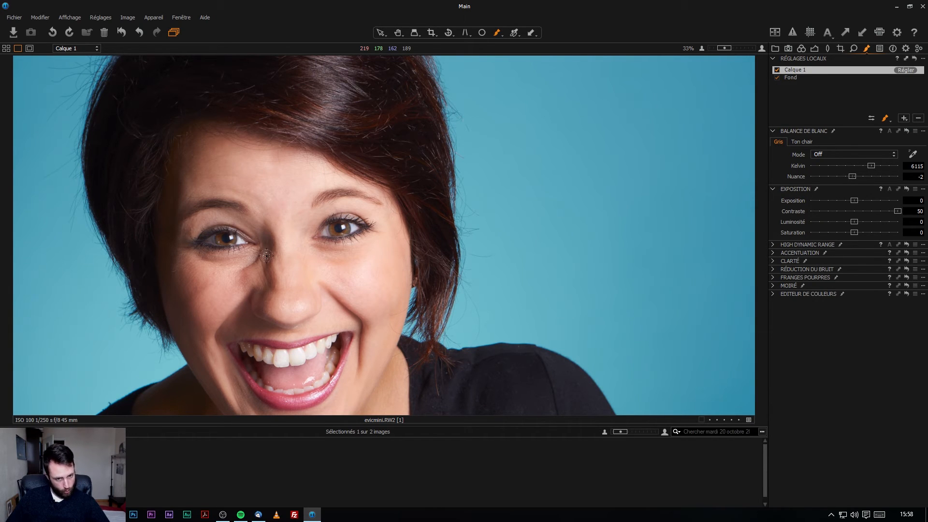
# Set the brush size to 425 and paint the contrast boost across the face.
pyautogui.rightClick(281, 245)
pyautogui.write('425')
pyautogui.press('Return')
pyautogui.moveTo(222, 170)
pyautogui.mouseDown()
pyautogui.moveTo(256, 193)
pyautogui.moveTo(208, 193)
pyautogui.moveTo(222, 319)
pyautogui.moveTo(263, 317)
pyautogui.moveTo(290, 377)
pyautogui.moveTo(217, 370)
pyautogui.moveTo(361, 232)
pyautogui.moveTo(285, 220)
pyautogui.mouseUp()
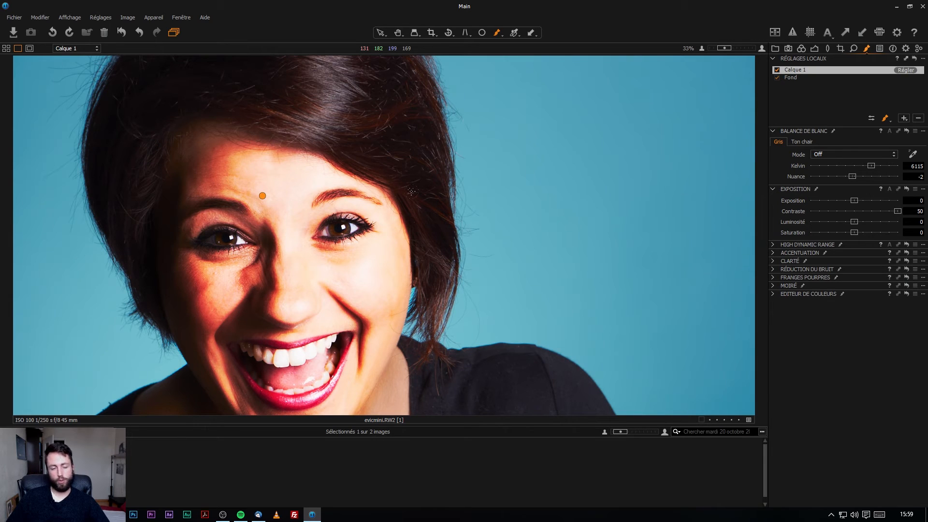
# Show the mask as a red overlay and extend it over the neck, chest and shoulders.
pyautogui.press('m')
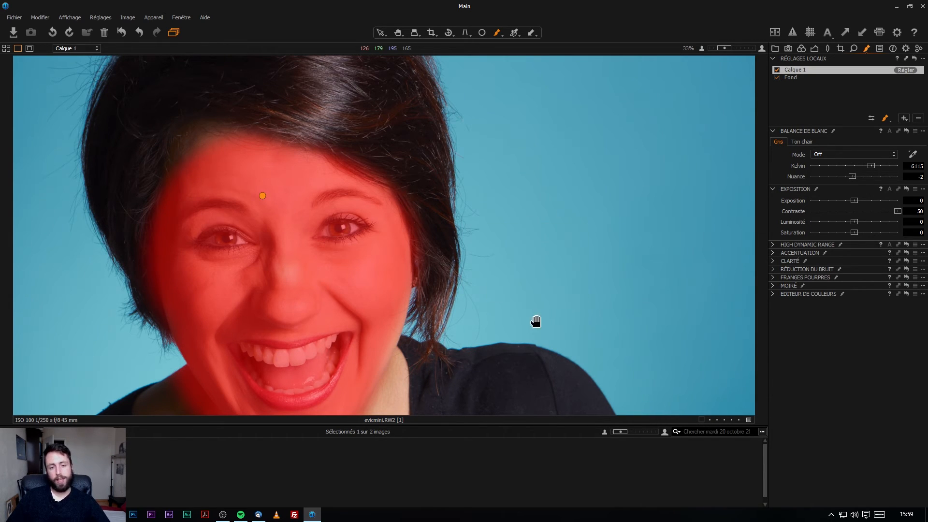
pyautogui.moveTo(520, 332); pyautogui.dragTo(500, 172)
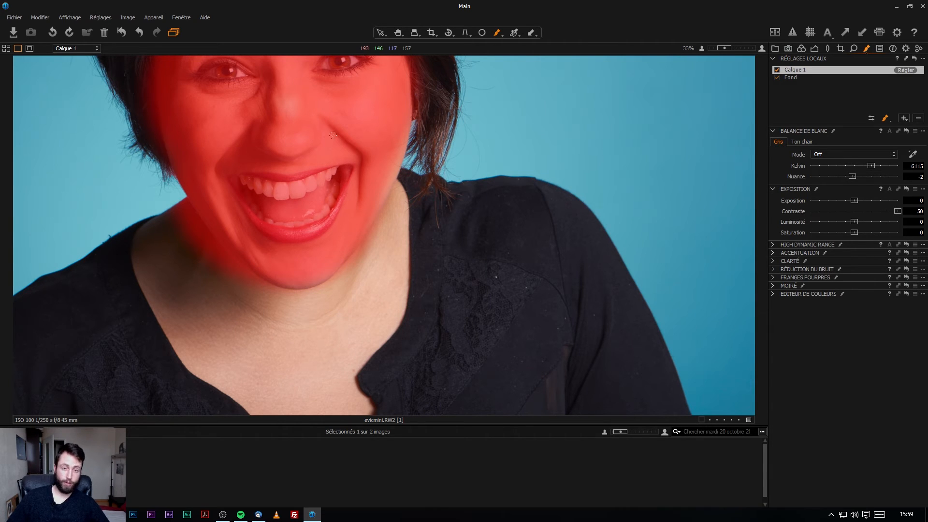
pyautogui.moveTo(411, 174); pyautogui.dragTo(348, 357)
pyautogui.moveTo(301, 293)
pyautogui.mouseDown()
pyautogui.moveTo(225, 342)
pyautogui.moveTo(129, 289)
pyautogui.moveTo(88, 234)
pyautogui.moveTo(107, 203)
pyautogui.moveTo(141, 255)
pyautogui.moveTo(219, 275)
pyautogui.moveTo(274, 210)
pyautogui.mouseUp()
pyautogui.moveTo(234, 239)
pyautogui.mouseDown()
pyautogui.moveTo(416, 311)
pyautogui.moveTo(505, 315)
pyautogui.moveTo(416, 367)
pyautogui.mouseUp()
pyautogui.moveTo(412, 264)
pyautogui.mouseDown()
pyautogui.moveTo(512, 159)
pyautogui.moveTo(638, 408)
pyautogui.mouseUp()
pyautogui.moveTo(133, 333)
pyautogui.mouseDown()
pyautogui.moveTo(109, 399)
pyautogui.moveTo(75, 404)
pyautogui.moveTo(484, 136)
pyautogui.moveTo(420, 314)
pyautogui.mouseUp()
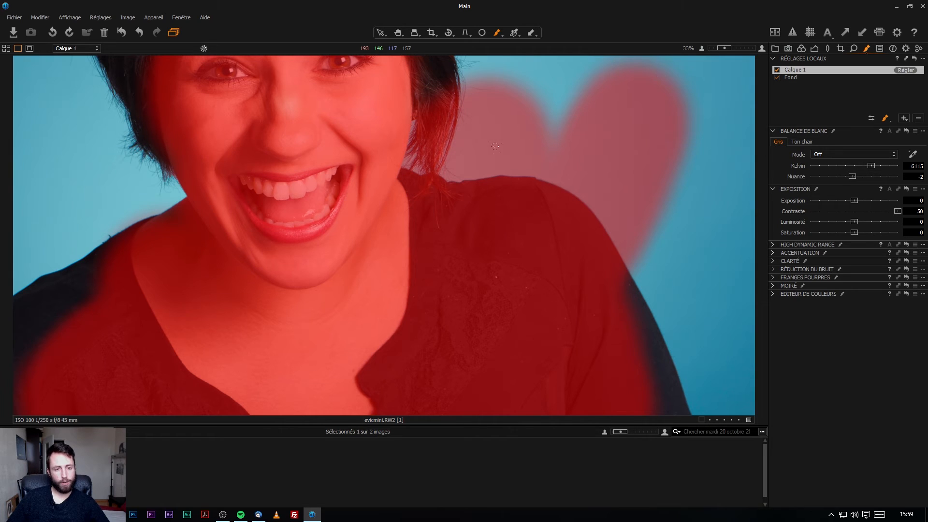
# Delete the Calque 1 layer and fit the whole photo in the viewer.
pyautogui.rightClick(515, 149)
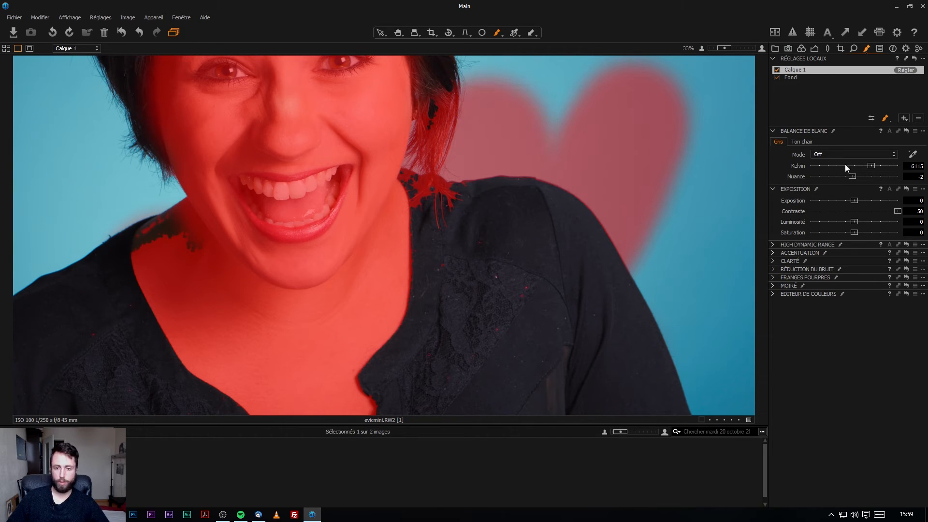
pyautogui.click(919, 118)
pyautogui.rightClick(356, 141)
pyautogui.moveTo(315, 107)
pyautogui.mouseDown()
pyautogui.moveTo(352, 266)
pyautogui.moveTo(343, 263)
pyautogui.moveTo(348, 245)
pyautogui.mouseUp()
pyautogui.rightClick(349, 287)
pyautogui.hotkey('ctrl', '0')
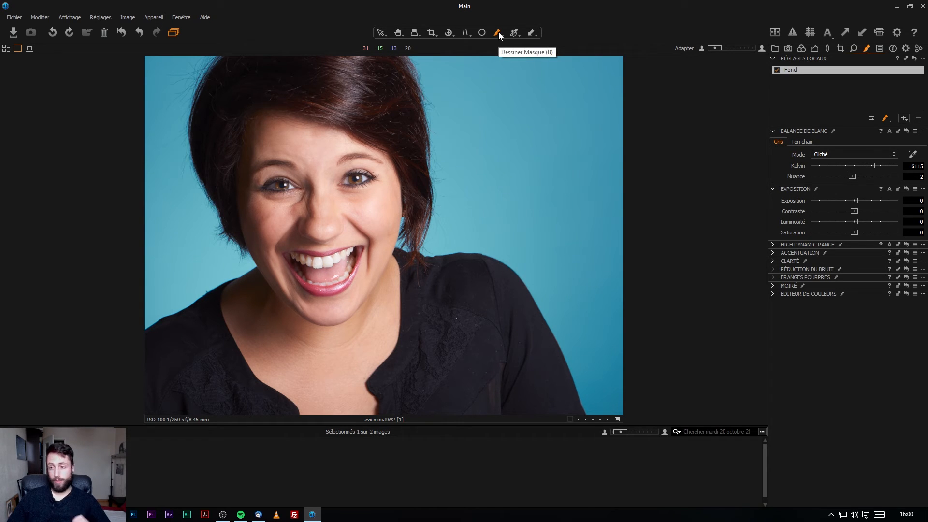
pyautogui.click(903, 119)
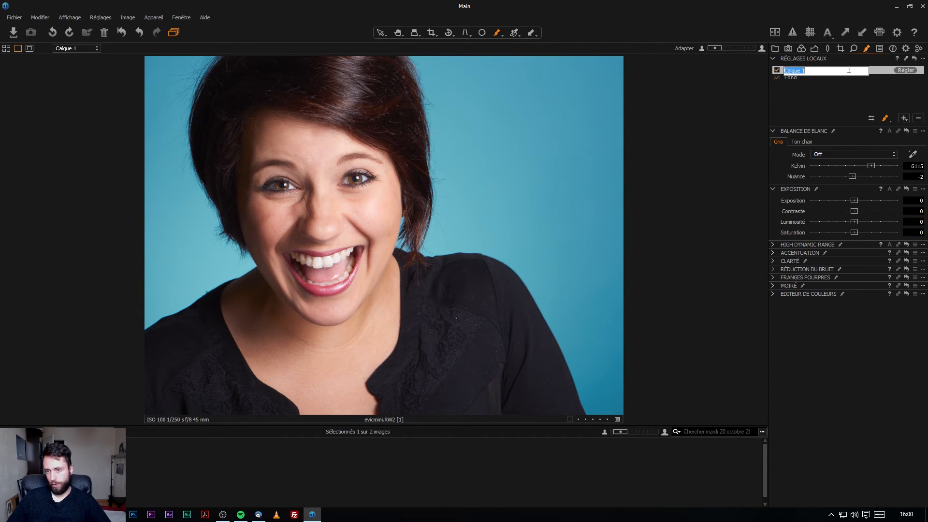
pyautogui.click(498, 37)
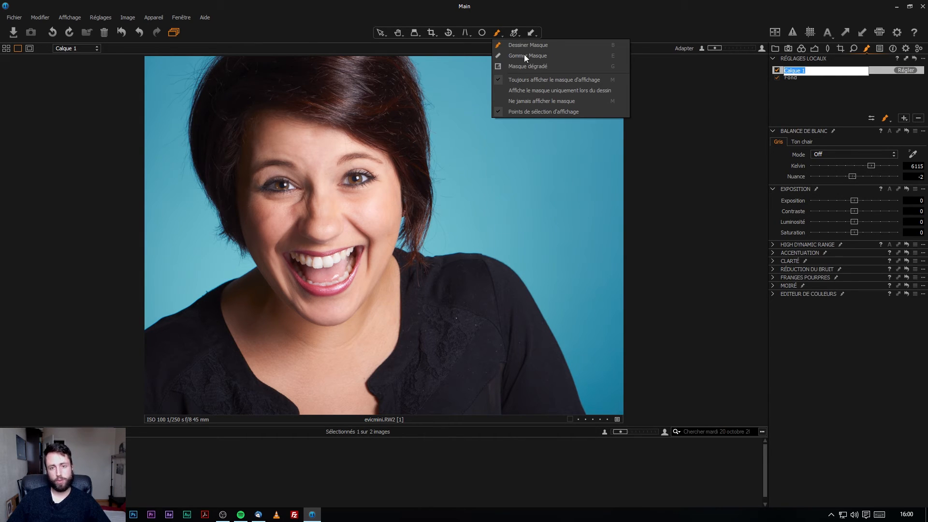
pyautogui.click(527, 67)
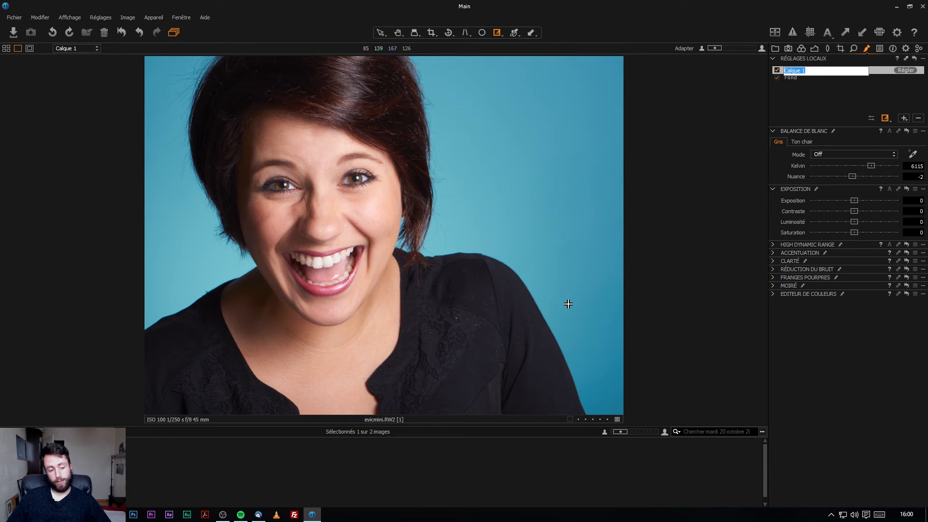
pyautogui.moveTo(622, 237); pyautogui.dragTo(234, 247)
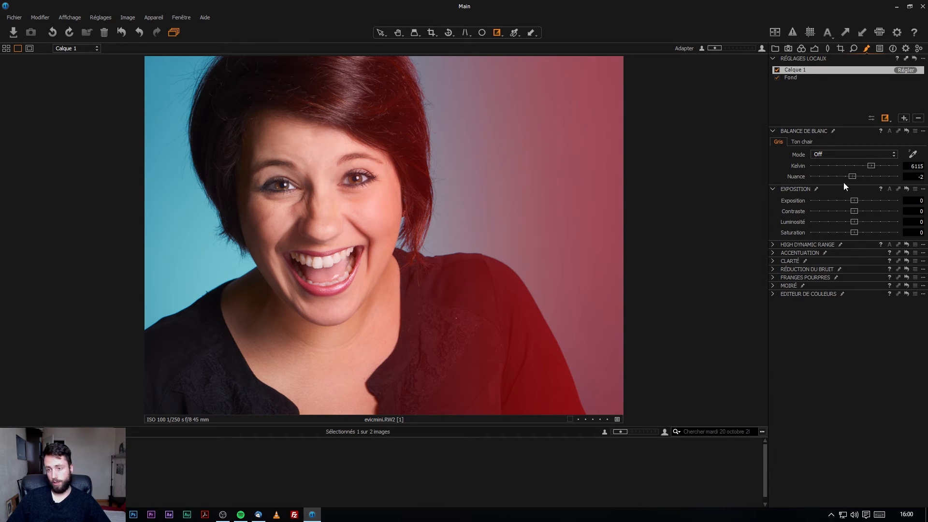
pyautogui.moveTo(854, 205); pyautogui.dragTo(898, 232)
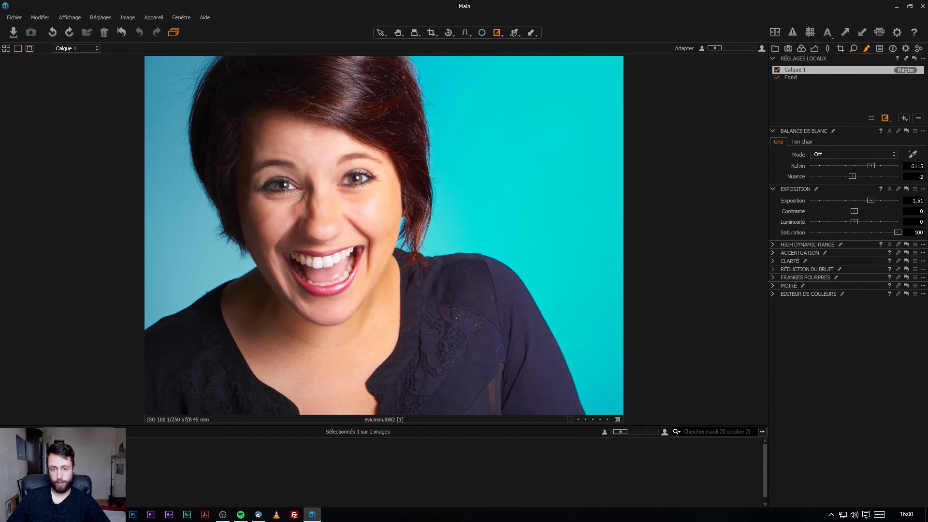
pyautogui.moveTo(852, 212); pyautogui.dragTo(647, 249)
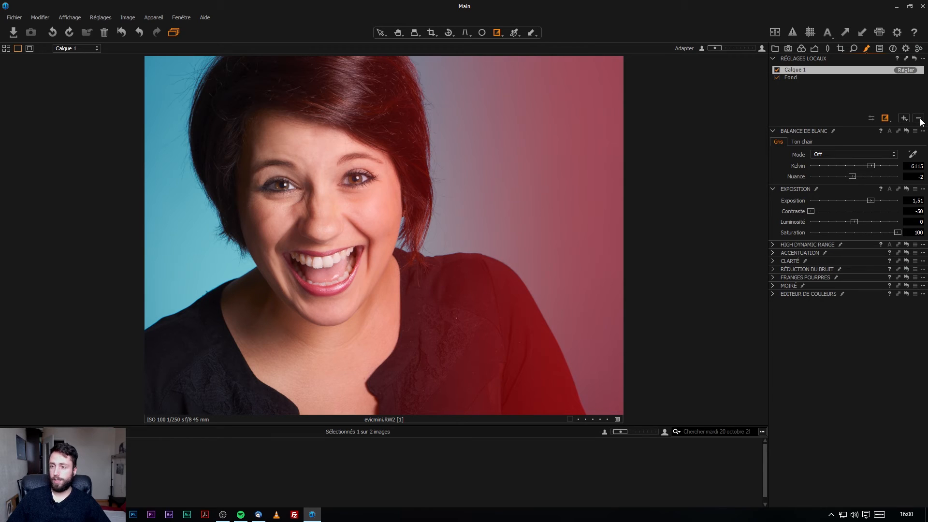
pyautogui.click(920, 119)
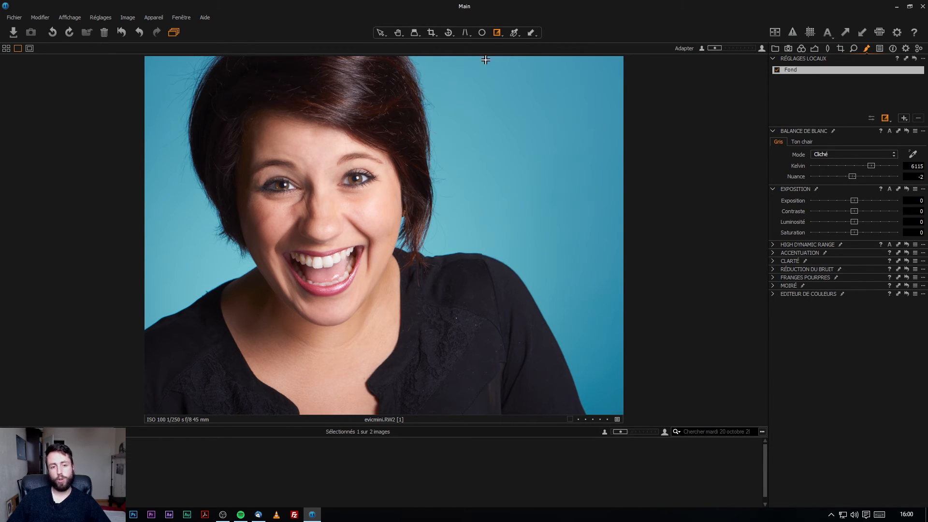
pyautogui.click(492, 34)
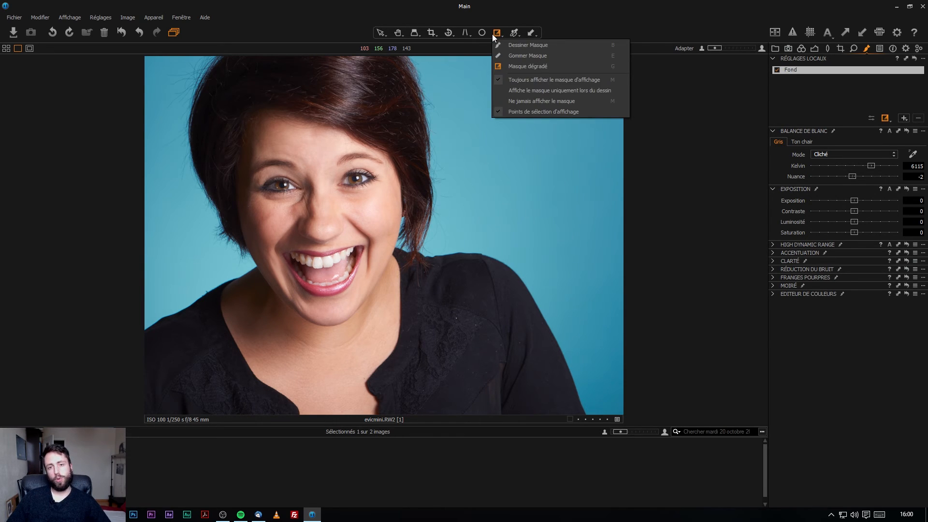
pyautogui.click(518, 45)
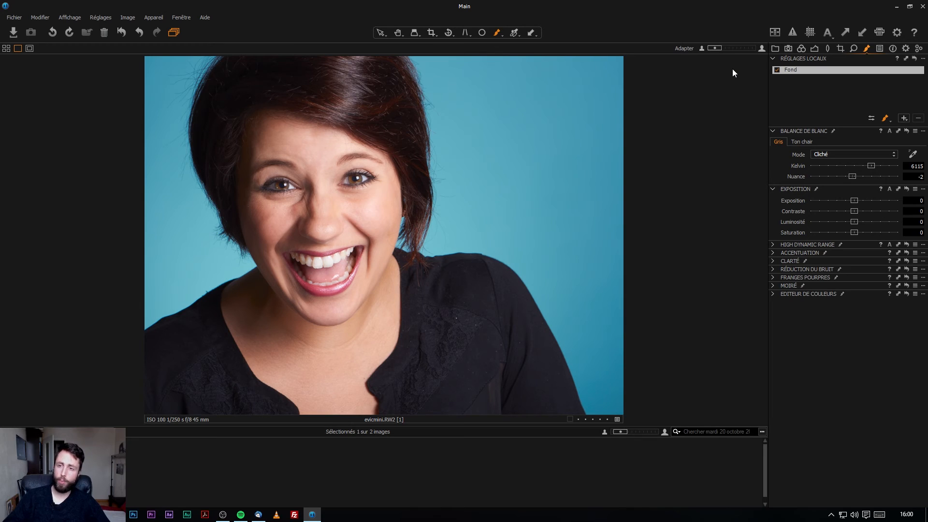
# Switch to the Colour tool tab with the histogram shown, collapsing White Balance and Base Characteristics.
pyautogui.click(802, 49)
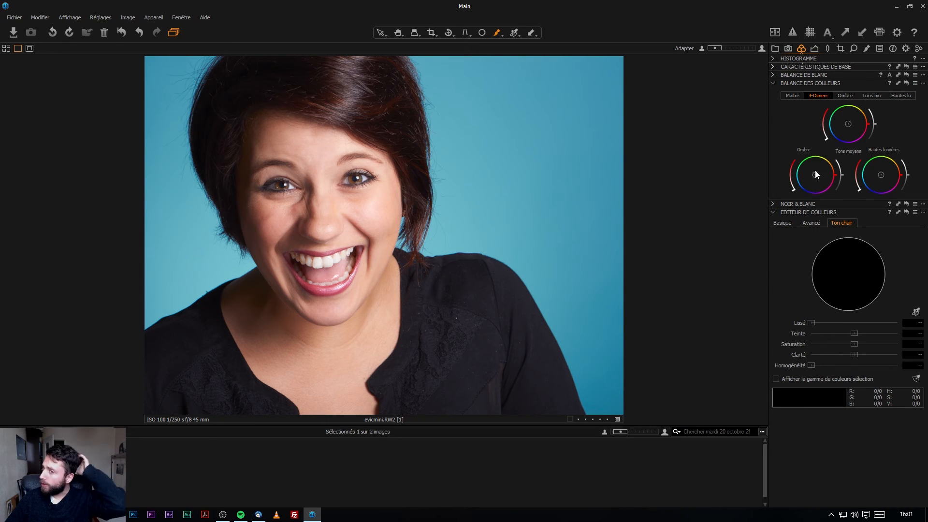
pyautogui.click(774, 64)
pyautogui.click(774, 60)
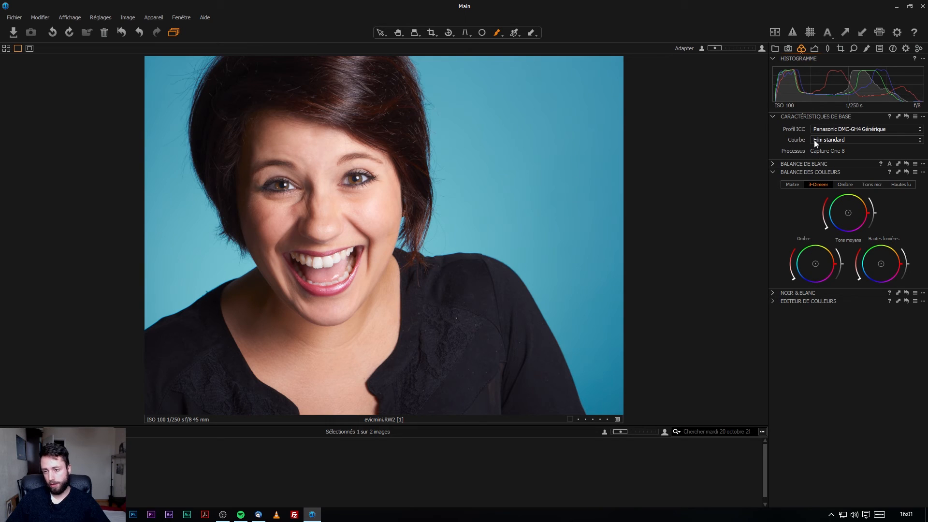
pyautogui.click(776, 164)
pyautogui.click(775, 164)
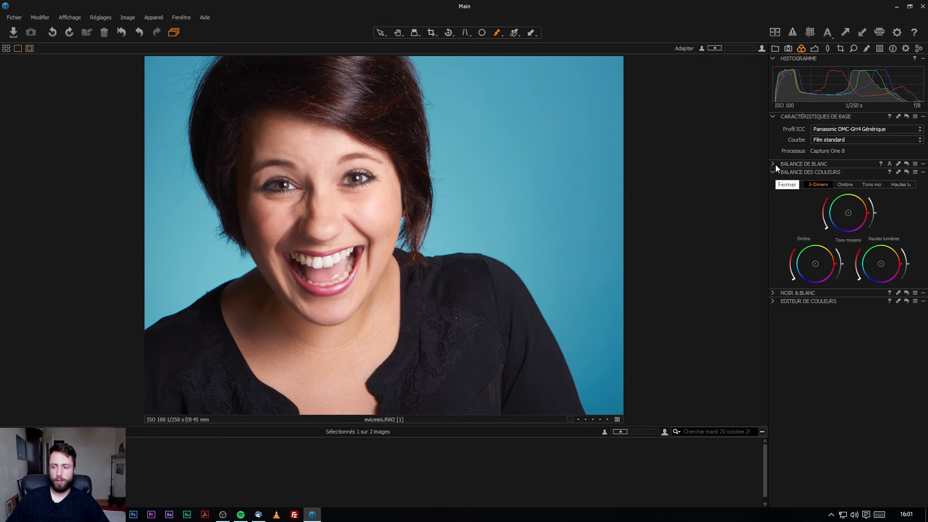
pyautogui.click(774, 117)
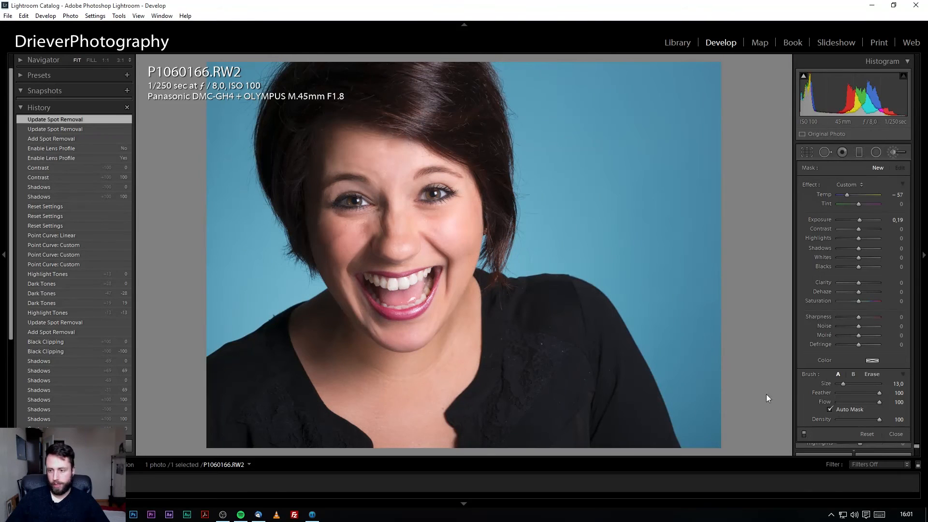
# Scroll Lightroom's Develop panel through HSL and Split Toning, then return to Capture One.
pyautogui.click(917, 180)
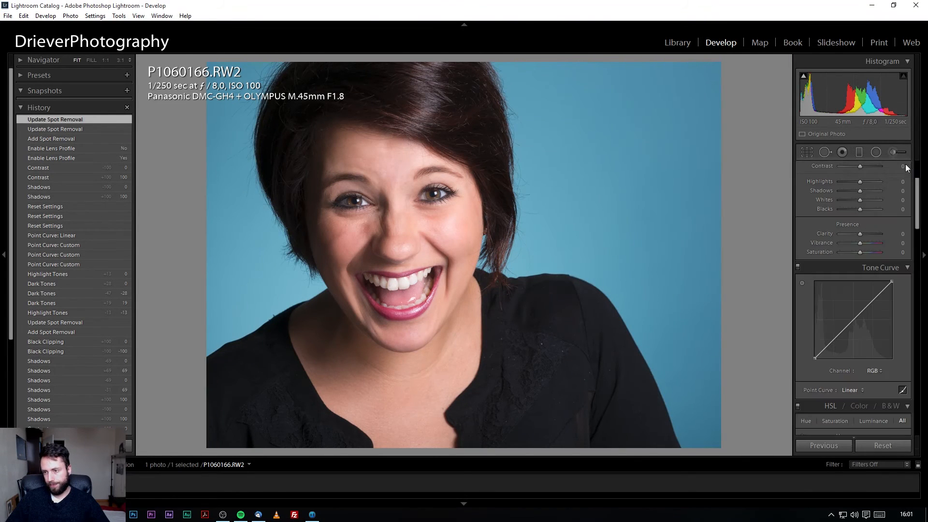
pyautogui.moveTo(920, 185); pyautogui.dragTo(927, 265)
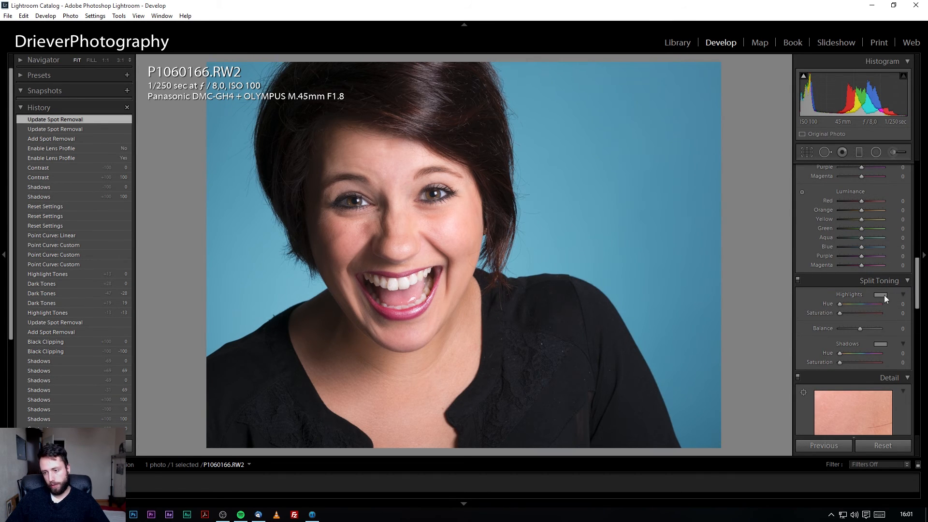
pyautogui.scroll(5, 914, 285)
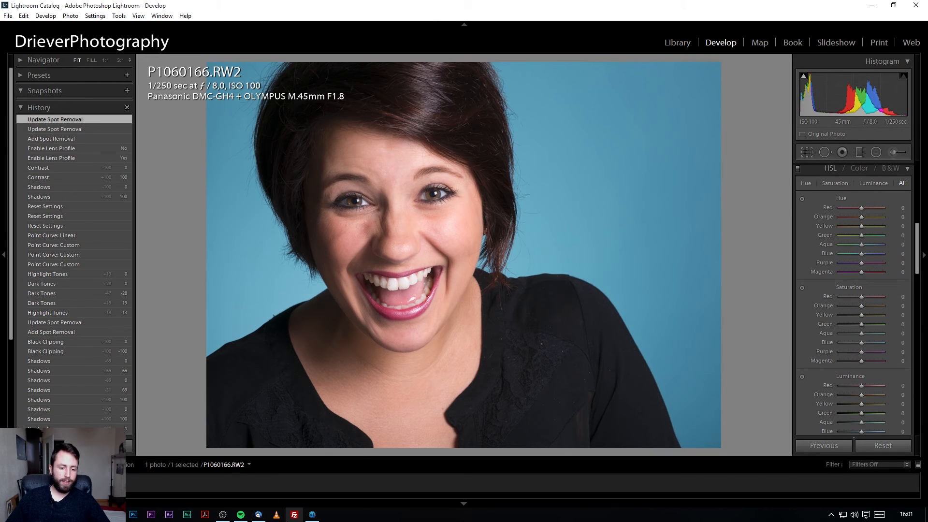
pyautogui.click(305, 516)
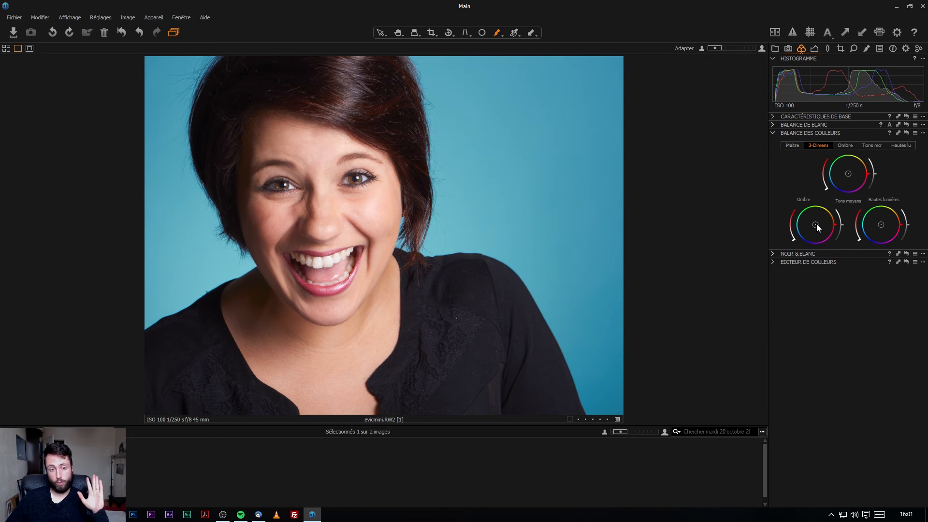
# Tint the shadows slightly blue and warm the highlights toward orange while darkening them.
pyautogui.moveTo(817, 224); pyautogui.dragTo(798, 234)
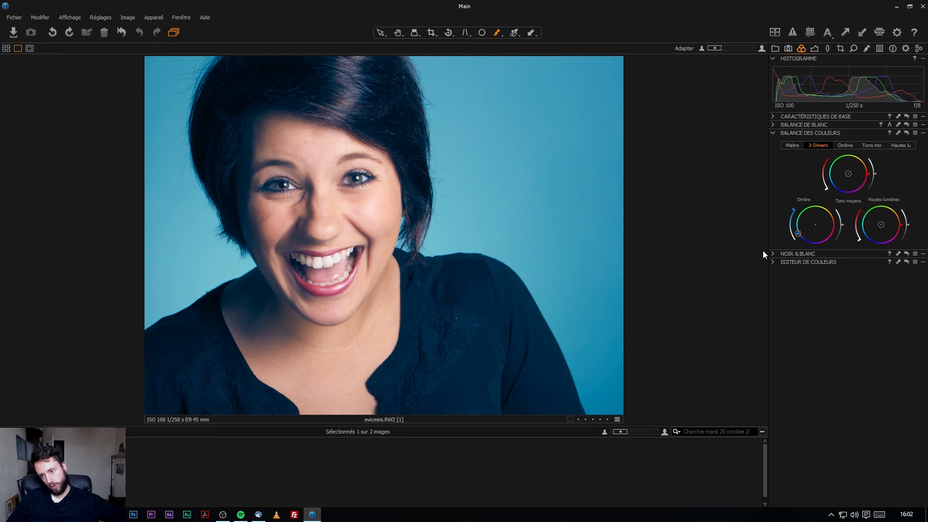
pyautogui.moveTo(799, 234); pyautogui.dragTo(839, 220)
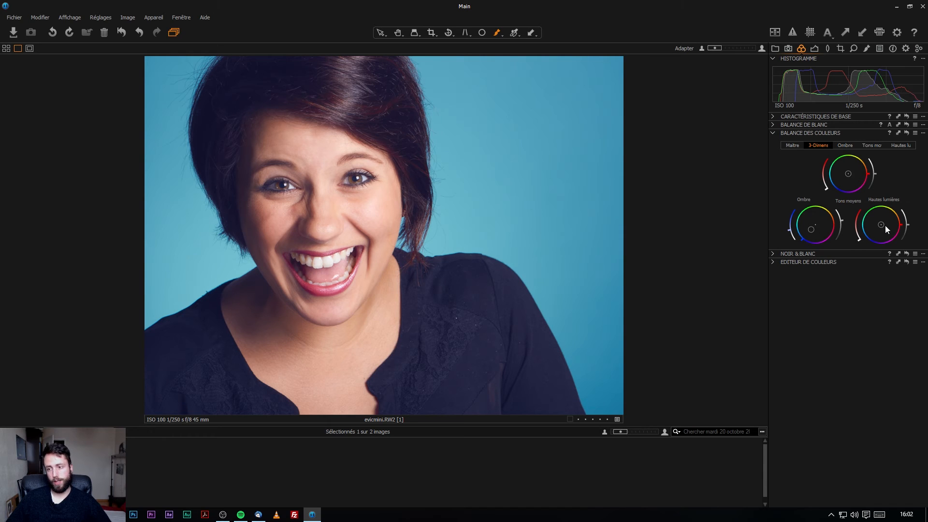
pyautogui.moveTo(881, 226); pyautogui.dragTo(885, 226)
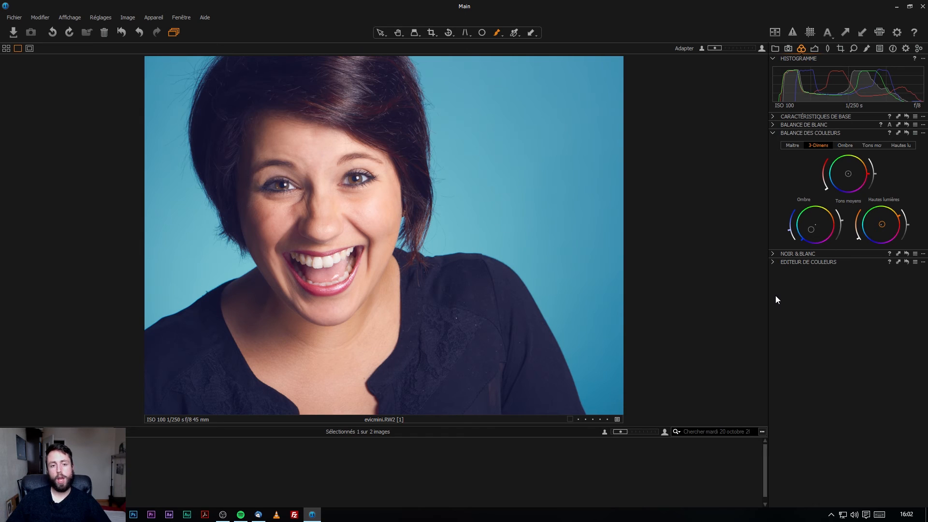
pyautogui.moveTo(908, 226); pyautogui.dragTo(906, 234)
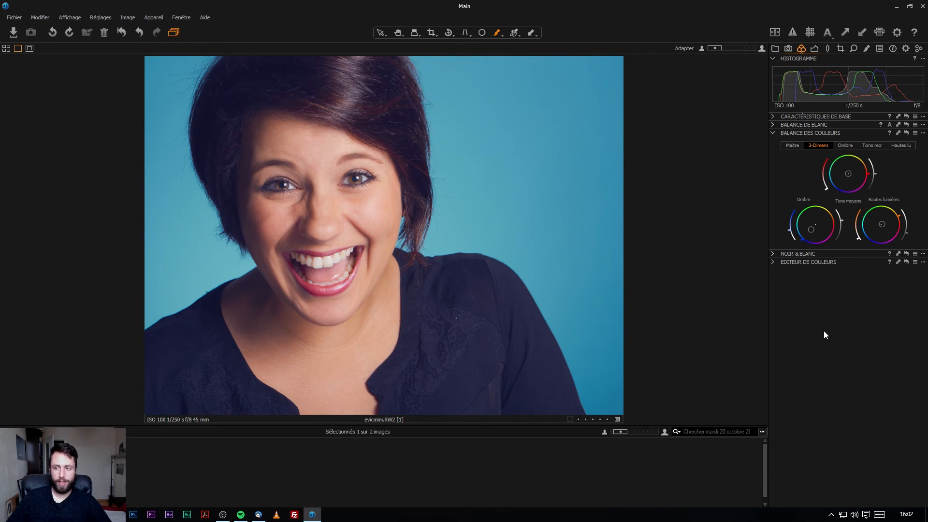
# Try the Midtones, Highlights and Master balance views, nudging Master toward cyan then resetting it.
pyautogui.click(868, 145)
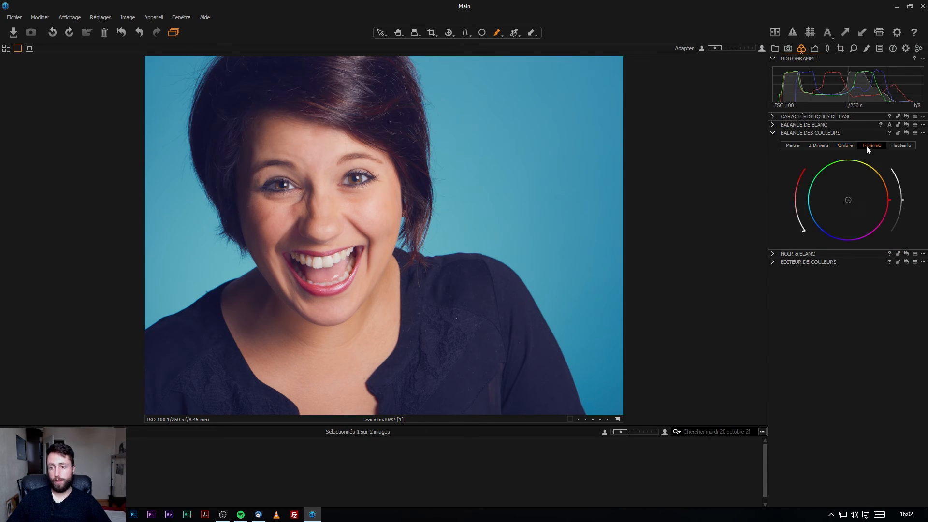
pyautogui.click(902, 146)
pyautogui.click(818, 146)
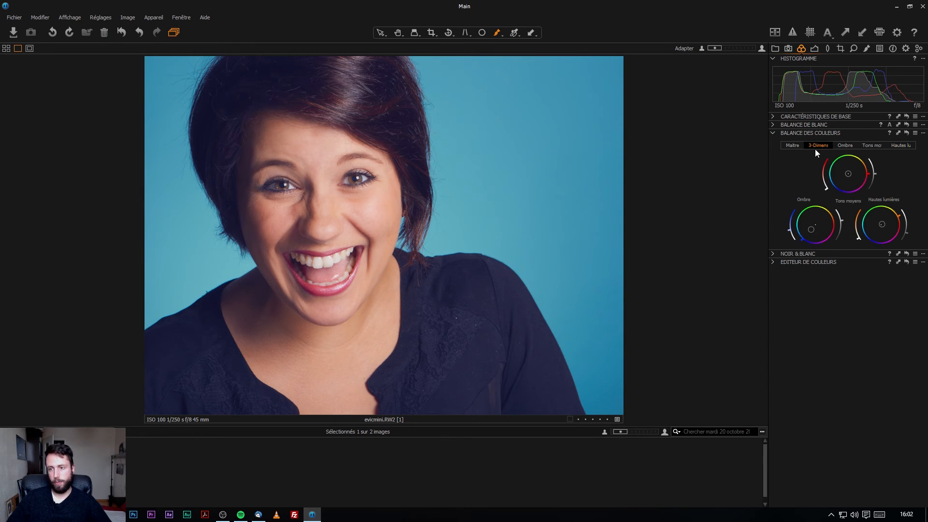
pyautogui.click(793, 146)
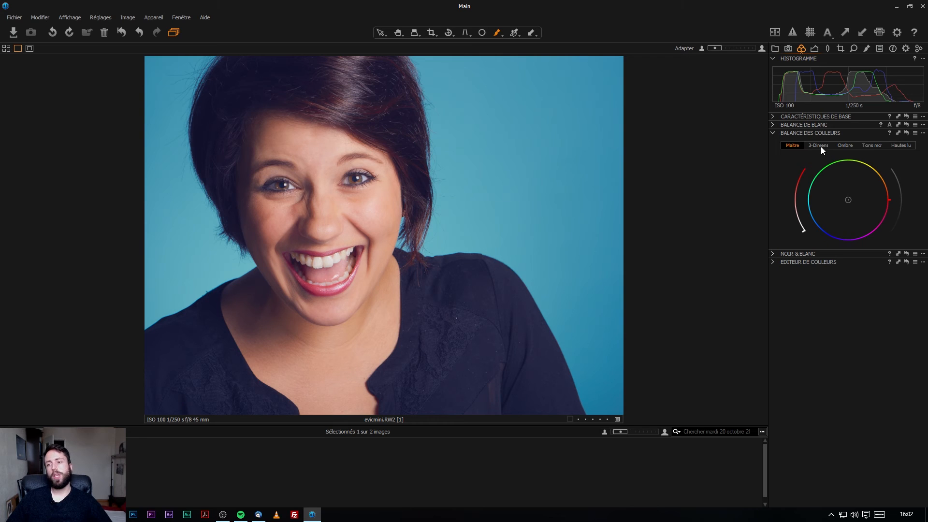
pyautogui.moveTo(843, 197)
pyautogui.mouseDown()
pyautogui.moveTo(823, 192)
pyautogui.moveTo(865, 234)
pyautogui.moveTo(845, 208)
pyautogui.mouseUp()
pyautogui.doubleClick(846, 208)
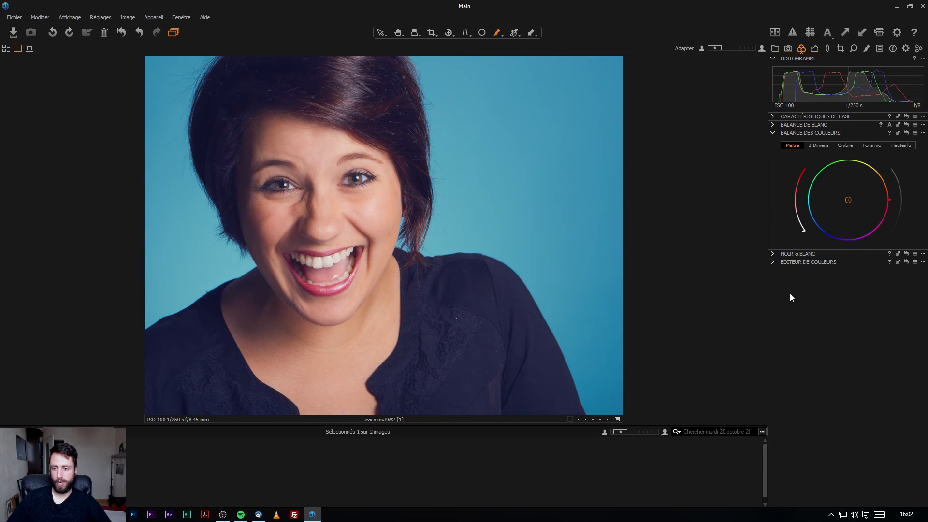
pyautogui.click(777, 264)
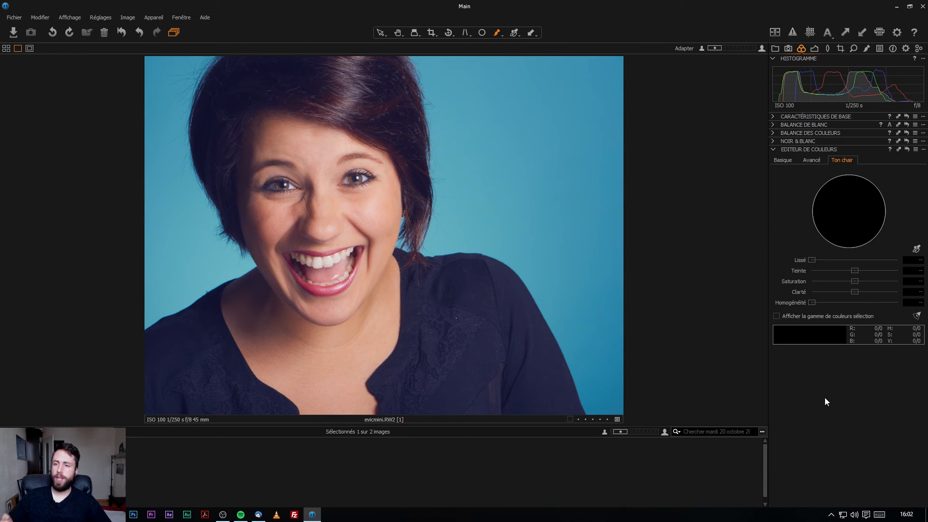
# Switch the colour editor to Skin Tone mode and arm the skin tone picker.
pyautogui.click(783, 160)
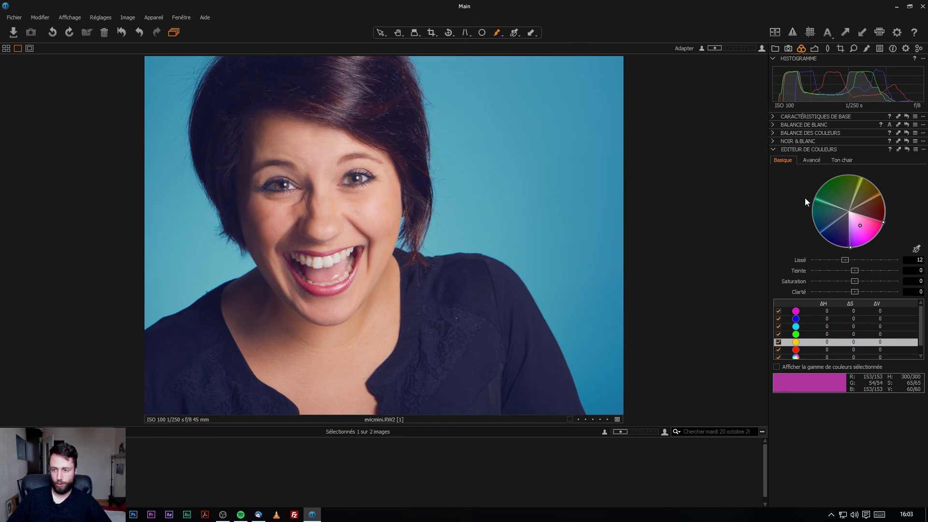
pyautogui.click(814, 162)
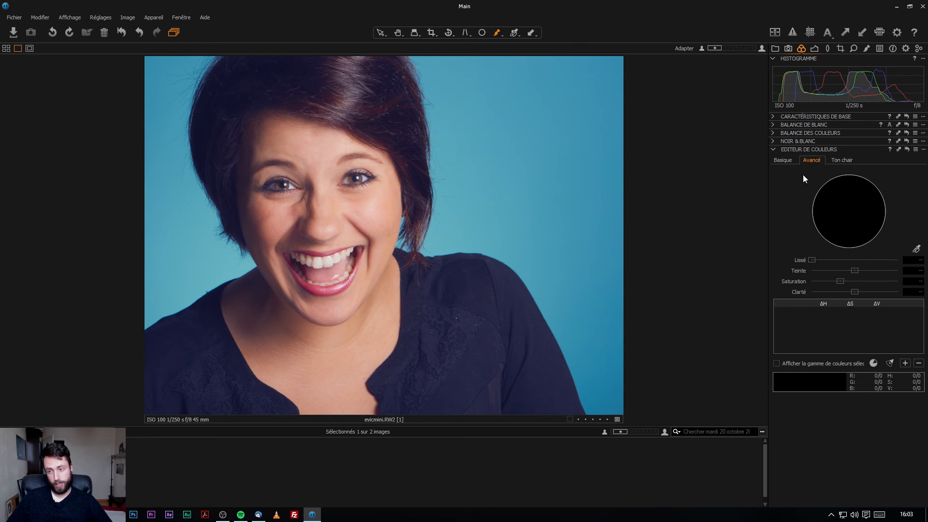
pyautogui.click(841, 161)
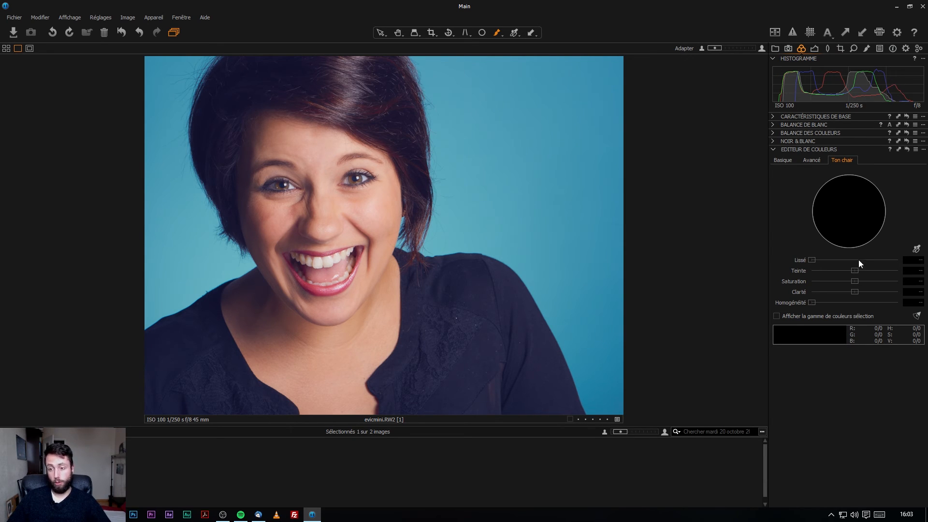
pyautogui.click(917, 249)
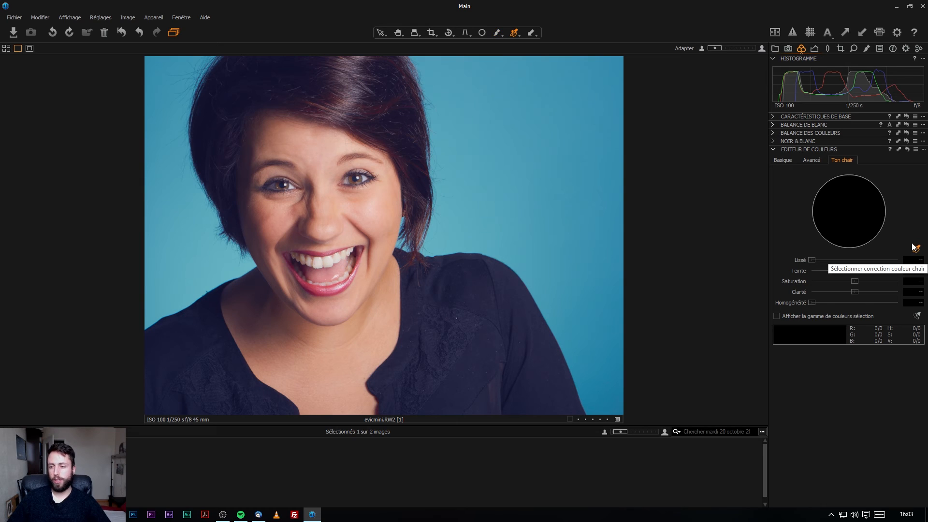
# Sample the forehead skin colour and adjust the range smoothness and hue wedge.
pyautogui.click(303, 146)
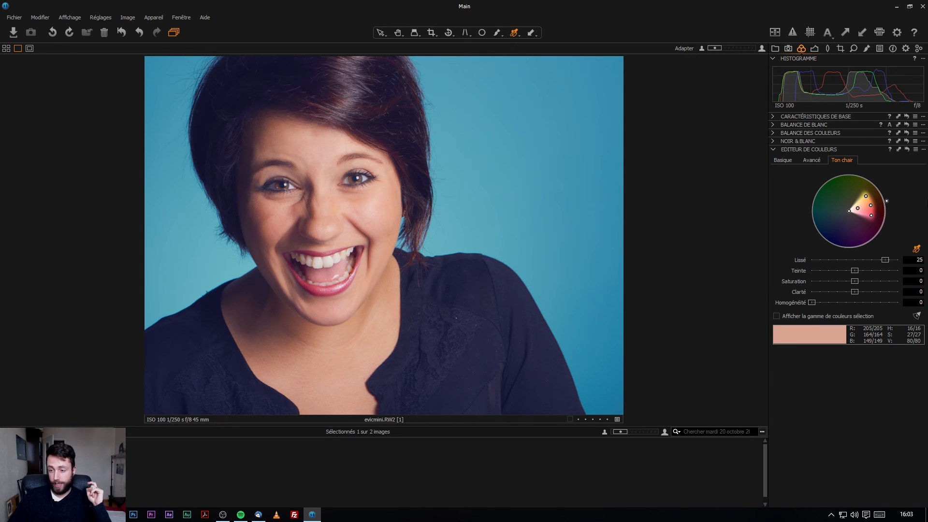
pyautogui.moveTo(883, 264)
pyautogui.mouseDown()
pyautogui.moveTo(785, 265)
pyautogui.moveTo(898, 261)
pyautogui.mouseUp()
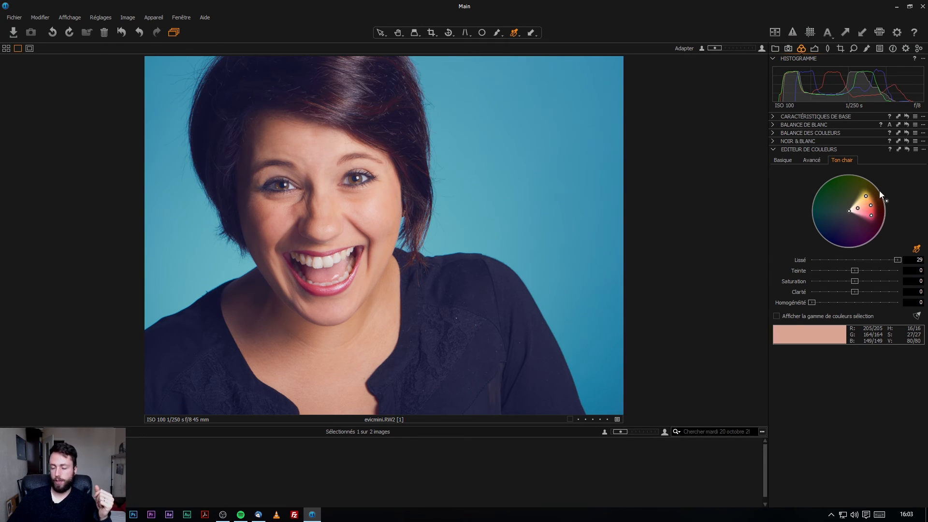
pyautogui.moveTo(898, 260); pyautogui.dragTo(689, 330)
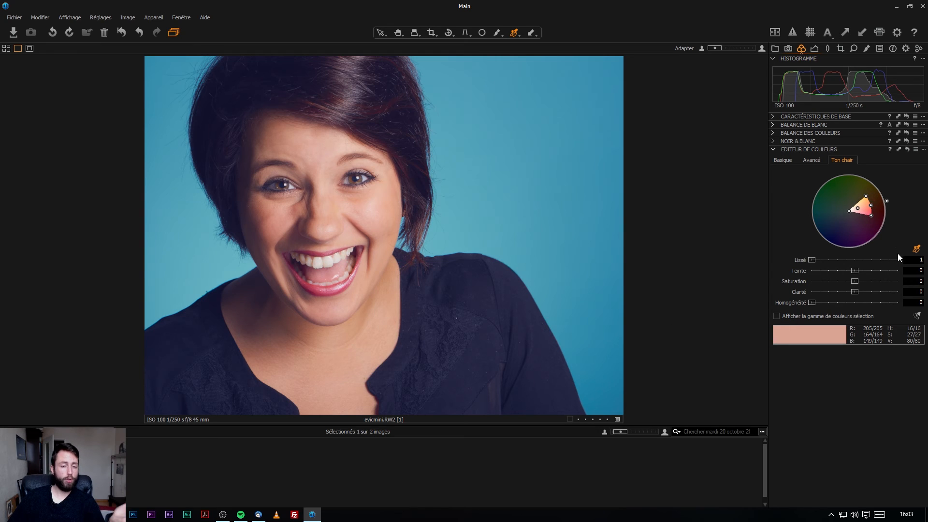
pyautogui.moveTo(817, 265); pyautogui.dragTo(898, 261)
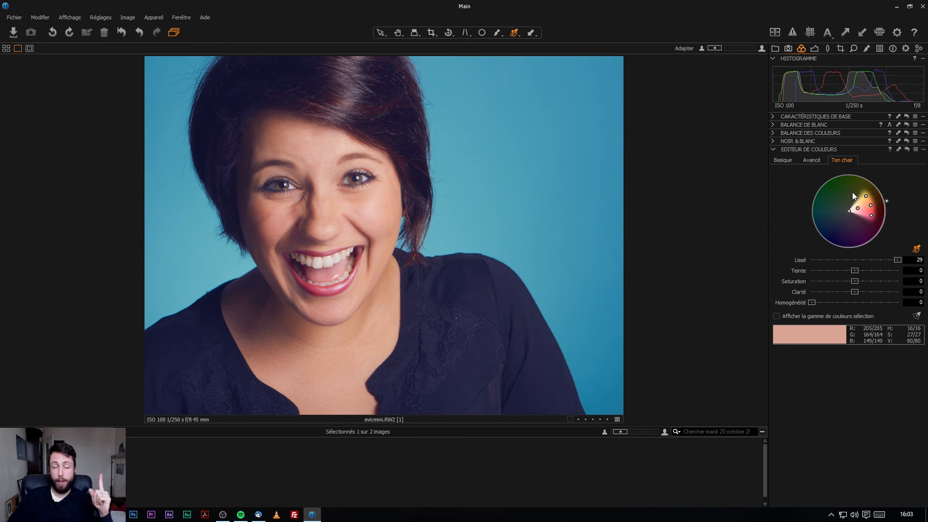
pyautogui.moveTo(866, 197)
pyautogui.mouseDown()
pyautogui.moveTo(845, 187)
pyautogui.moveTo(868, 202)
pyautogui.mouseUp()
# Resample the skin from the face and shift the skin-tone hue to -1,6.
pyautogui.click(917, 249)
pyautogui.click(353, 159)
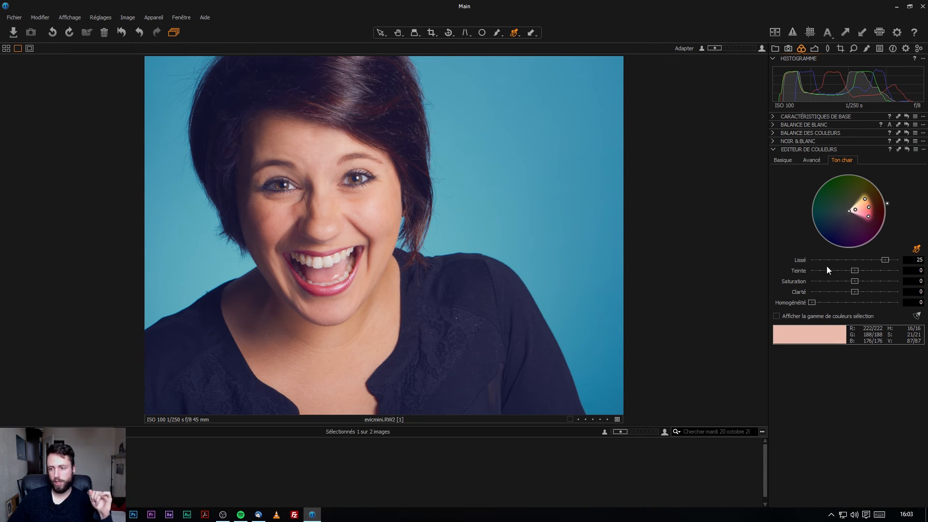
pyautogui.moveTo(854, 271)
pyautogui.mouseDown()
pyautogui.moveTo(811, 271)
pyautogui.moveTo(924, 278)
pyautogui.moveTo(718, 285)
pyautogui.moveTo(884, 282)
pyautogui.moveTo(739, 283)
pyautogui.moveTo(845, 287)
pyautogui.moveTo(841, 275)
pyautogui.mouseUp()
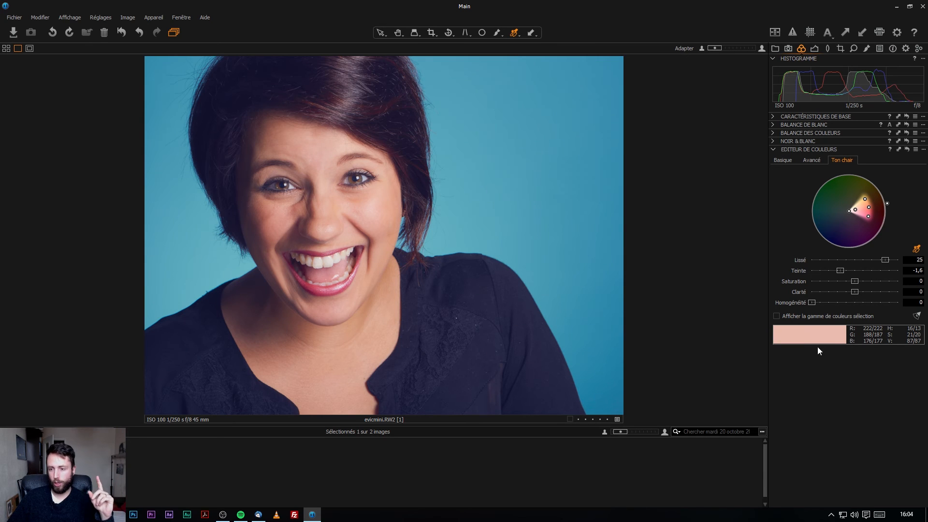
pyautogui.click(807, 317)
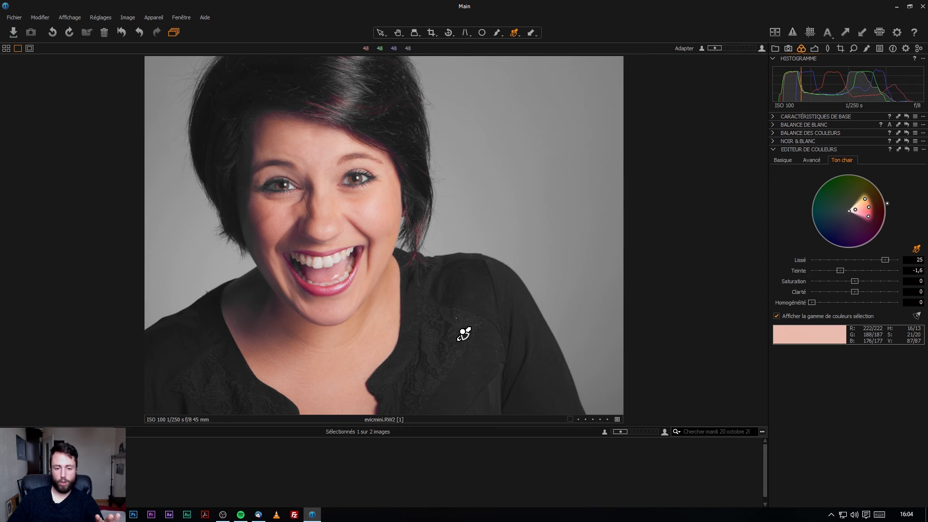
pyautogui.click(787, 317)
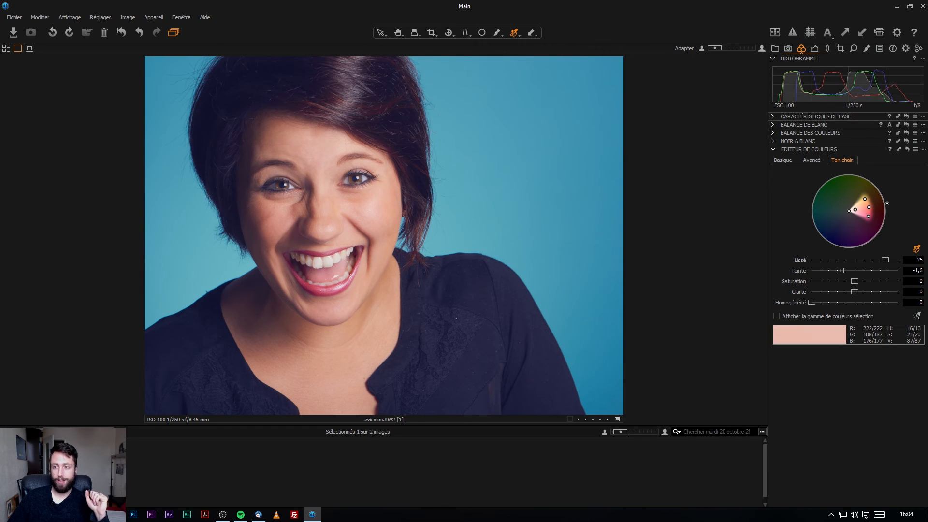
pyautogui.click(865, 50)
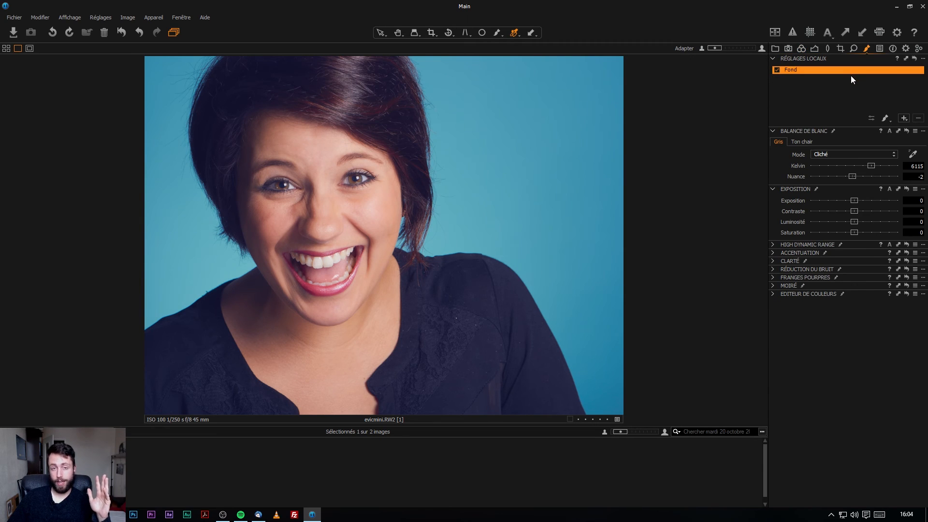
pyautogui.click(806, 296)
pyautogui.click(774, 294)
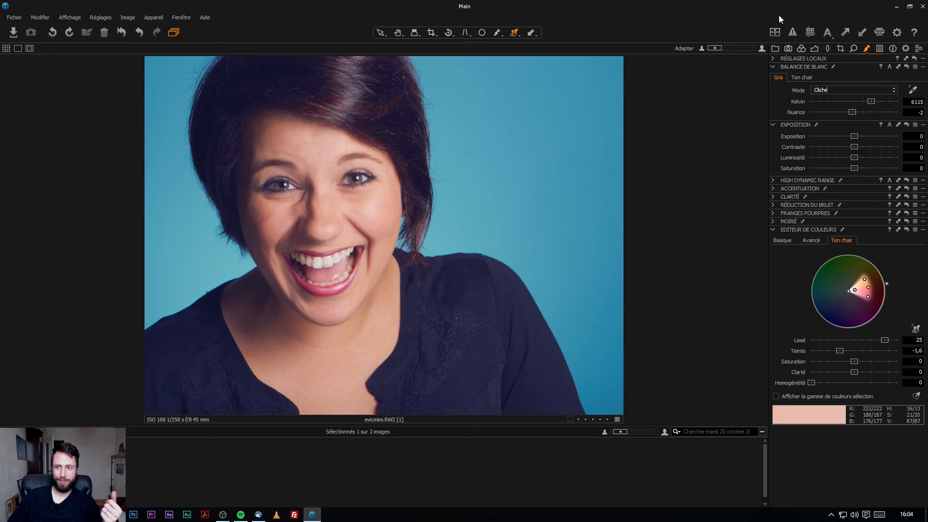
pyautogui.click(800, 49)
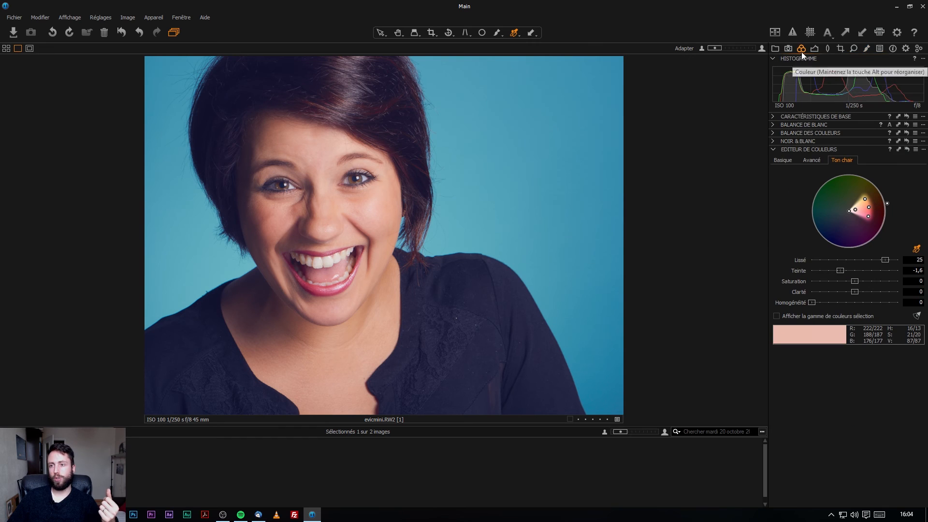
pyautogui.moveTo(856, 283); pyautogui.dragTo(797, 286)
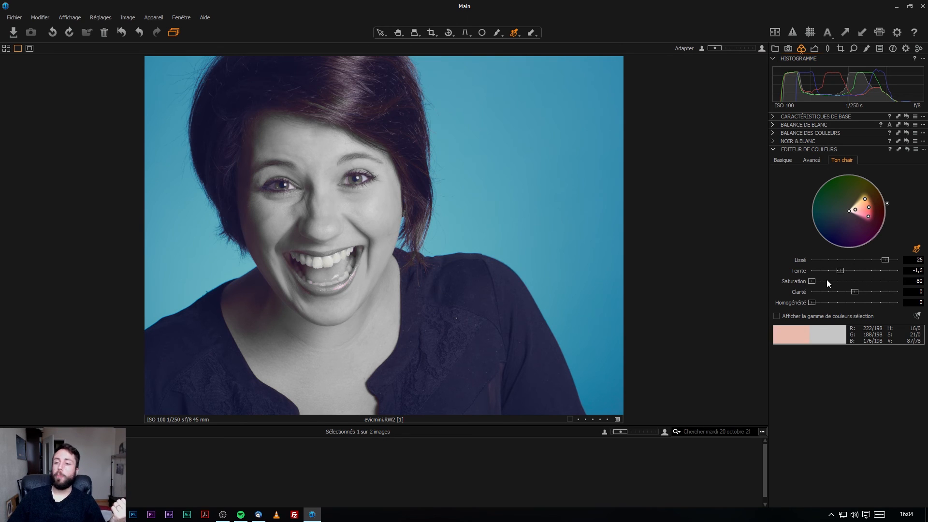
# Reset skin-tone saturation to 0 and settle skin clarity at 3.
pyautogui.doubleClick(810, 282)
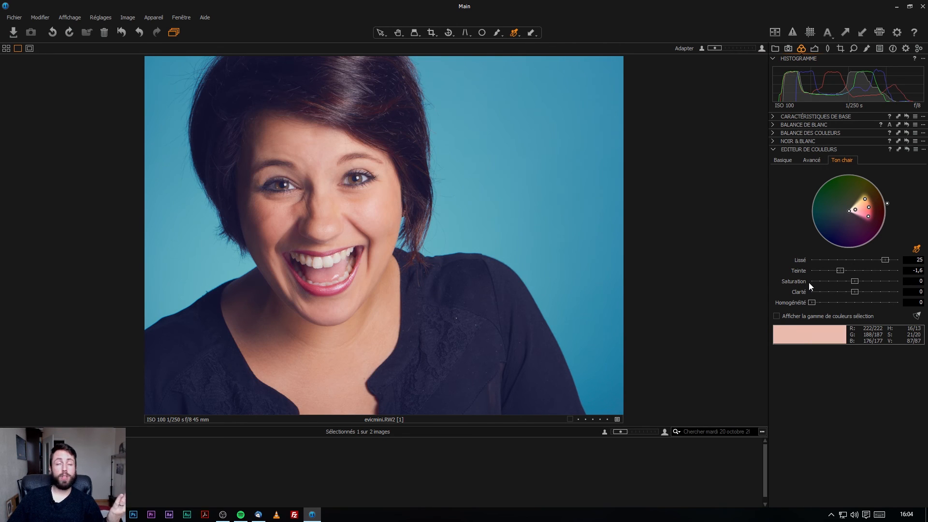
pyautogui.moveTo(854, 292); pyautogui.dragTo(925, 300)
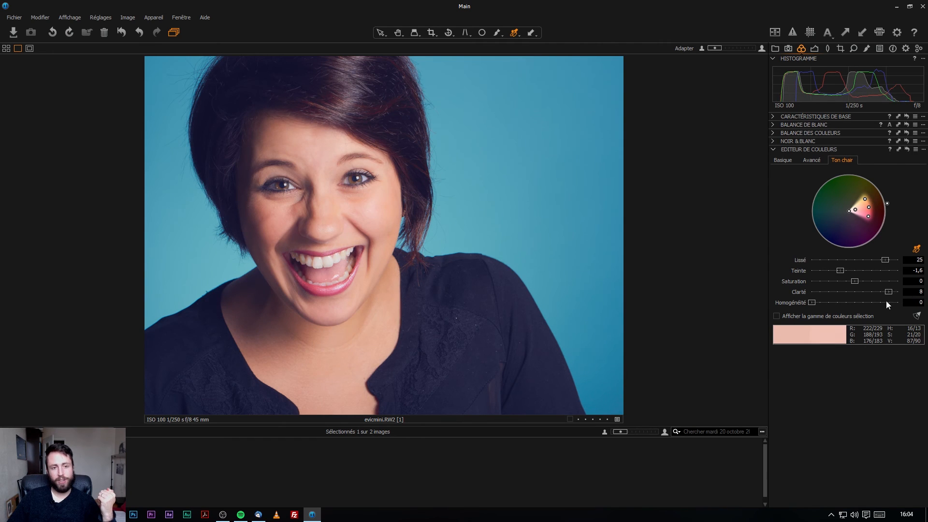
pyautogui.click(815, 49)
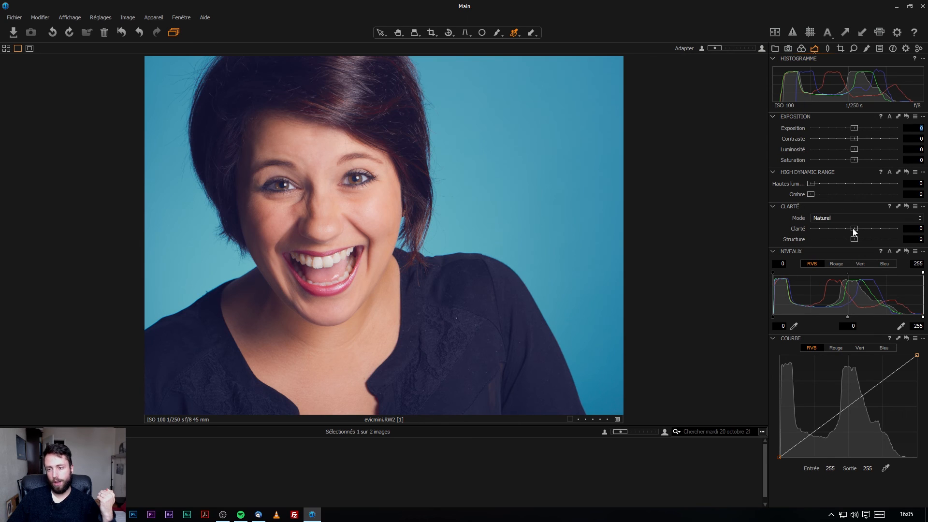
pyautogui.click(801, 48)
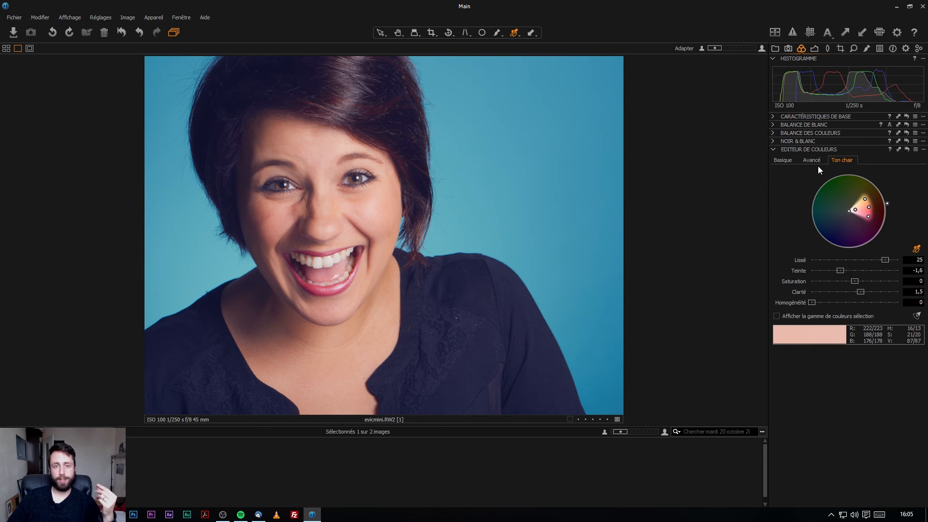
pyautogui.moveTo(895, 296); pyautogui.dragTo(869, 296)
# Settle skin-tone clarity at 4 while checking the eyes up close.
pyautogui.scroll(5, 344, 162)
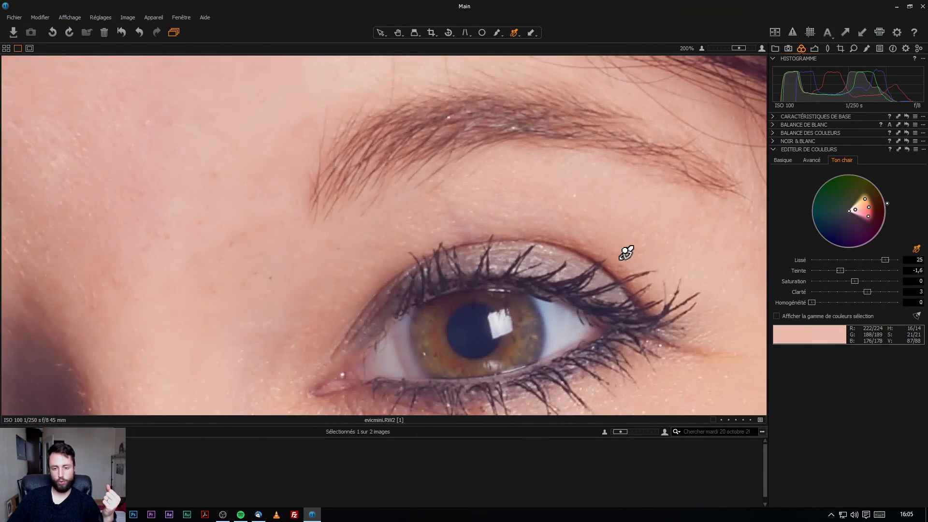
pyautogui.scroll(-5, 619, 251)
pyautogui.moveTo(867, 292)
pyautogui.mouseDown()
pyautogui.moveTo(898, 292)
pyautogui.moveTo(863, 292)
pyautogui.mouseUp()
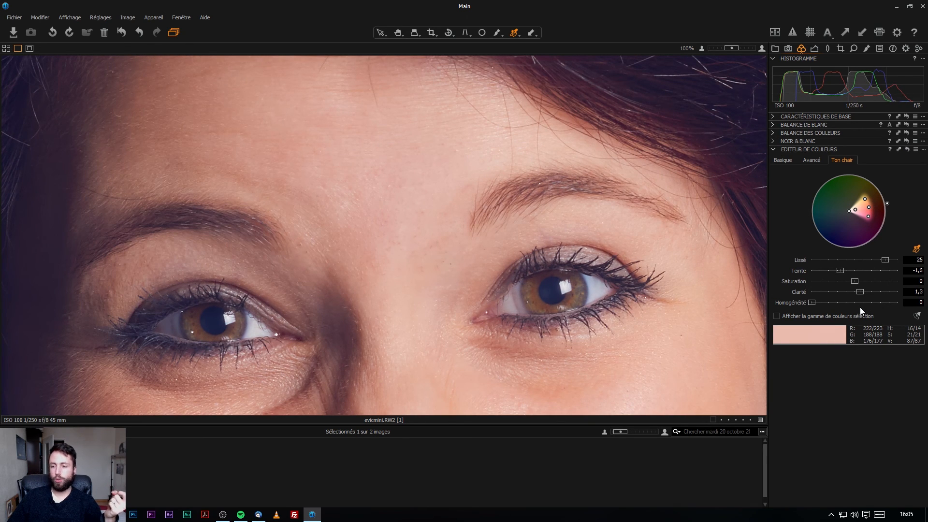
pyautogui.moveTo(862, 308); pyautogui.dragTo(871, 307)
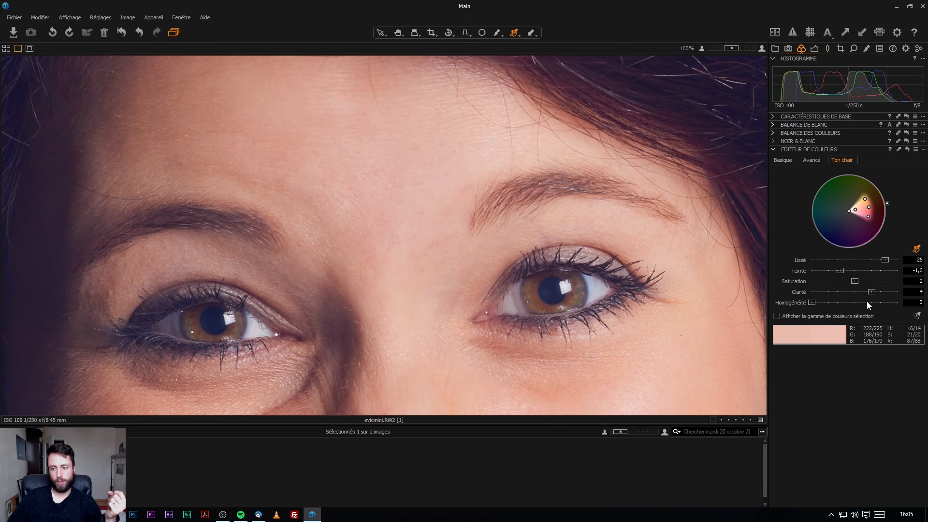
# Set skin uniformity to 0,3 after comparing values between 0 and 1.
pyautogui.scroll(-3, 528, 195)
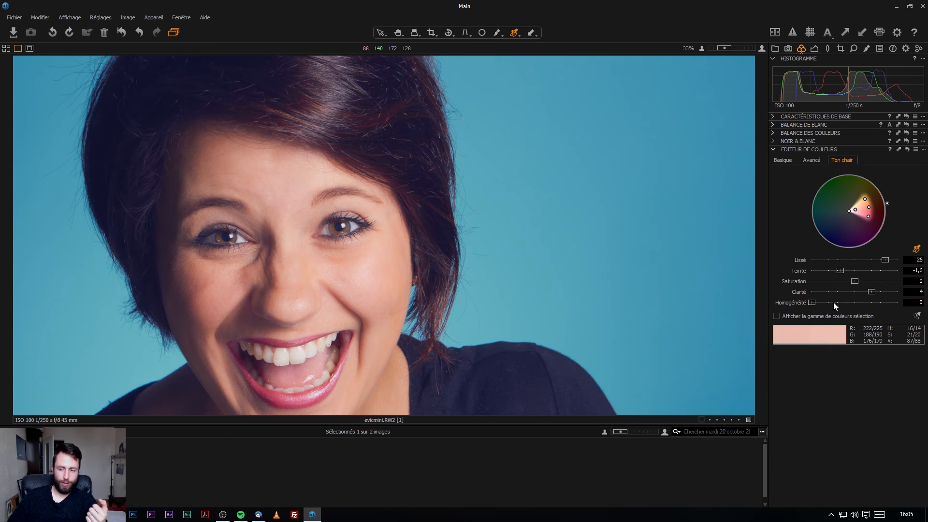
pyautogui.moveTo(813, 302); pyautogui.dragTo(898, 302)
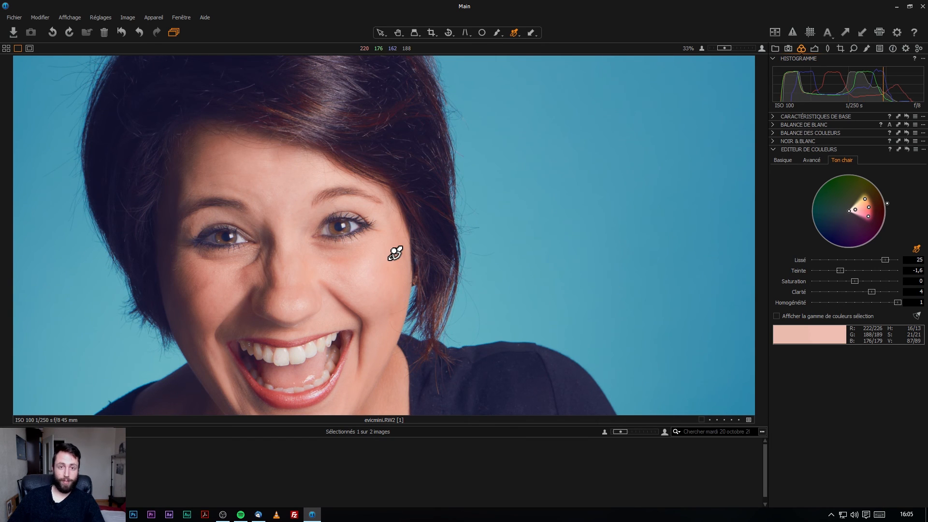
pyautogui.scroll(-1, 402, 280)
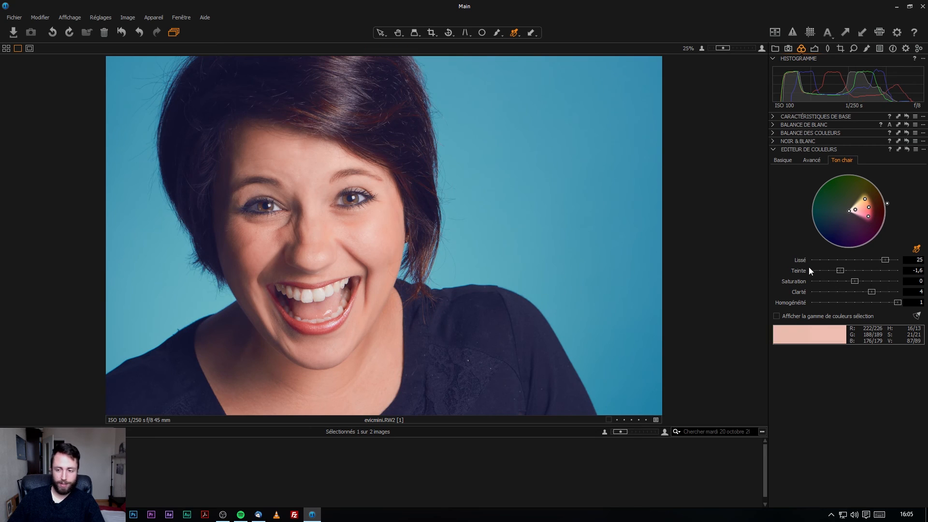
pyautogui.moveTo(892, 303); pyautogui.dragTo(917, 311)
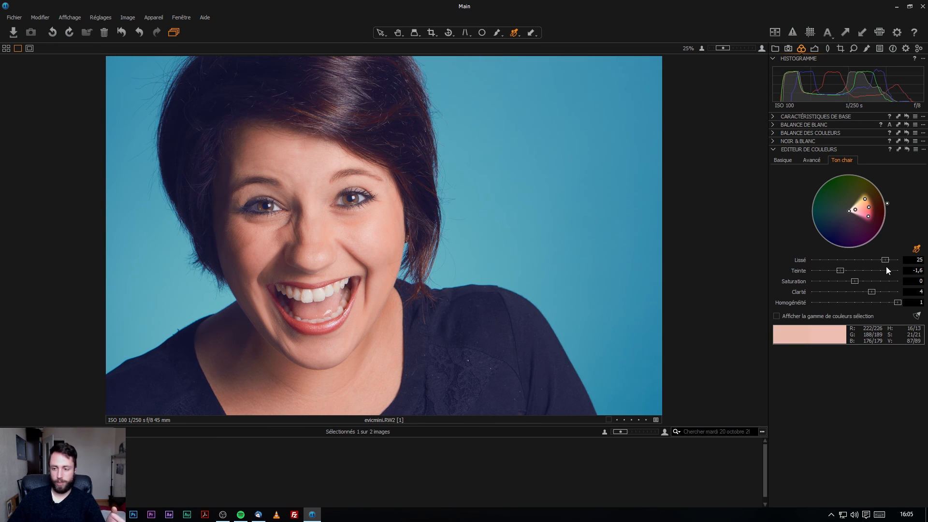
pyautogui.moveTo(897, 303); pyautogui.dragTo(833, 305)
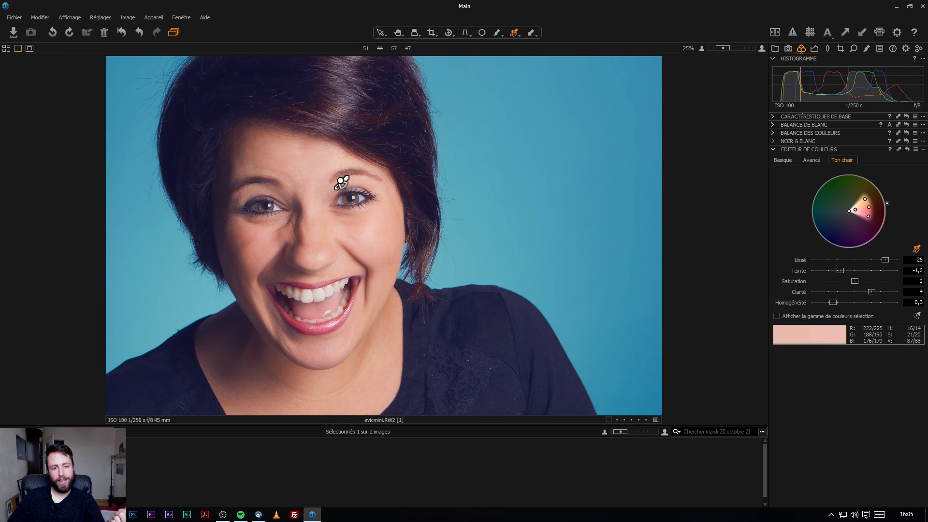